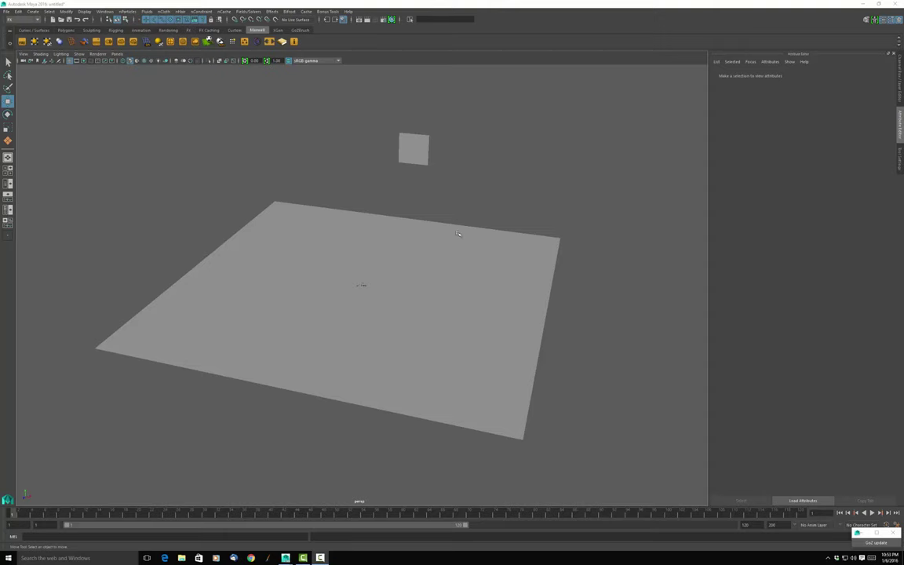
# Test-render the scene with its physical sky, stop the render, and close the render windows.
pyautogui.click(392, 307)
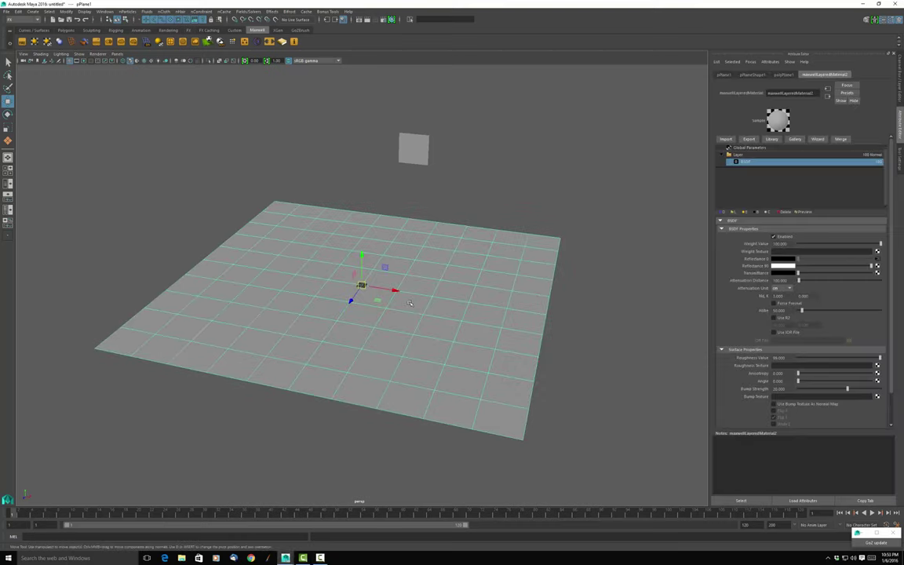
pyautogui.click(415, 151)
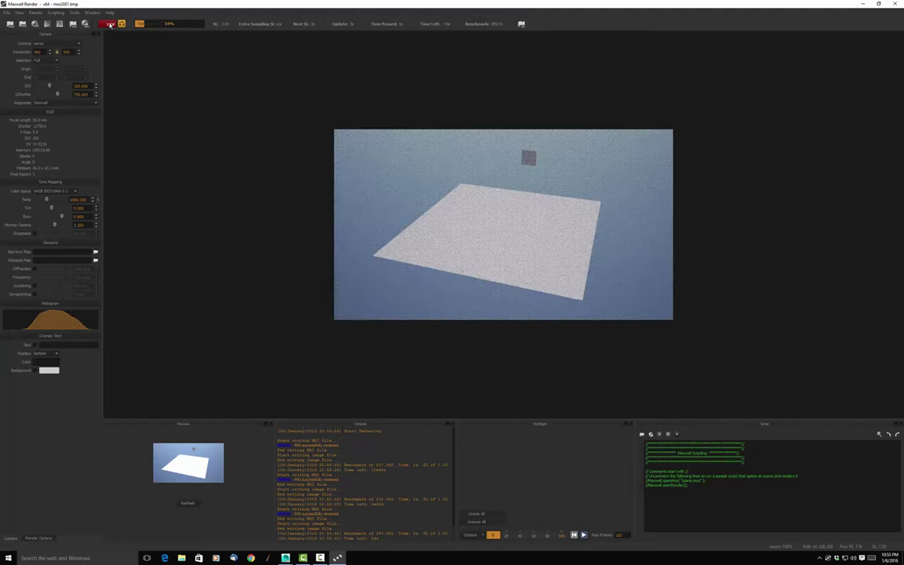
pyautogui.click(111, 24)
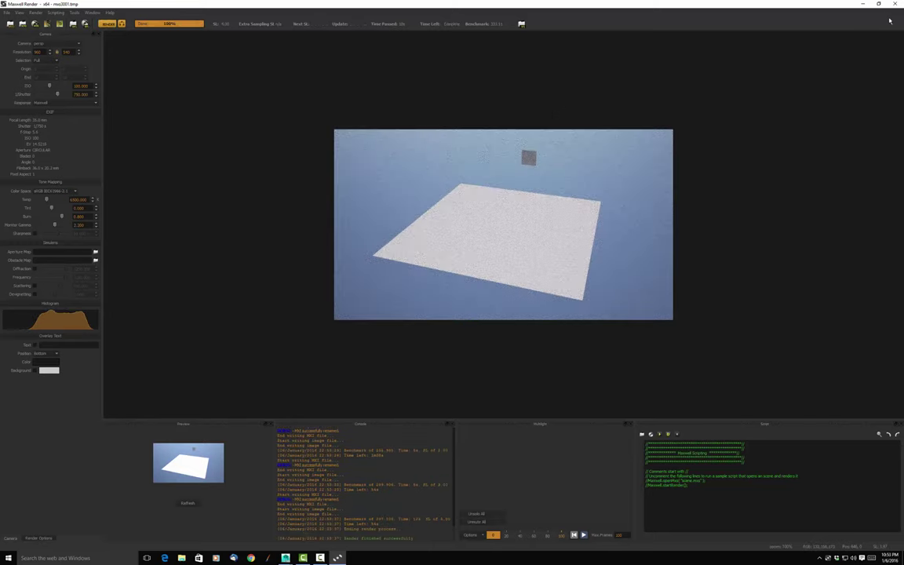
pyautogui.hotkey('alt', 'F4')
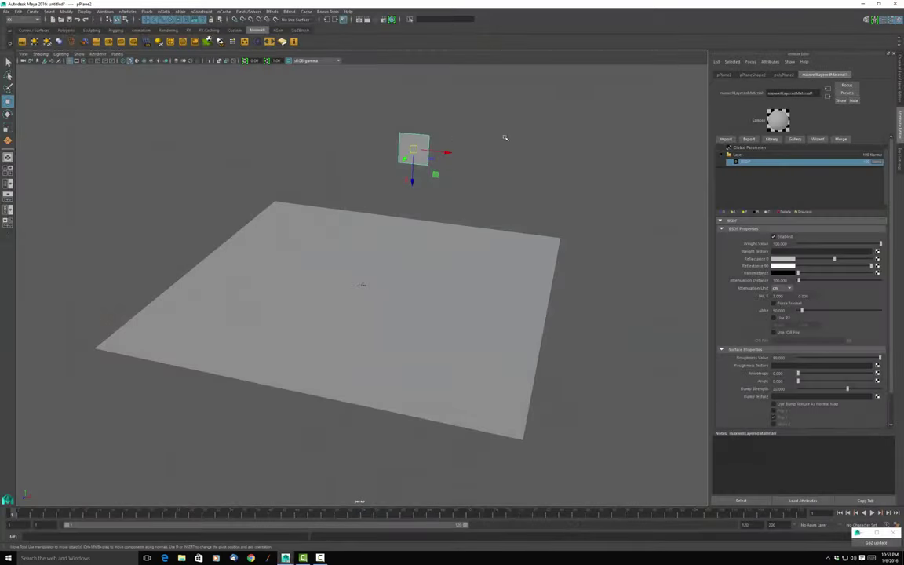
pyautogui.click(367, 20)
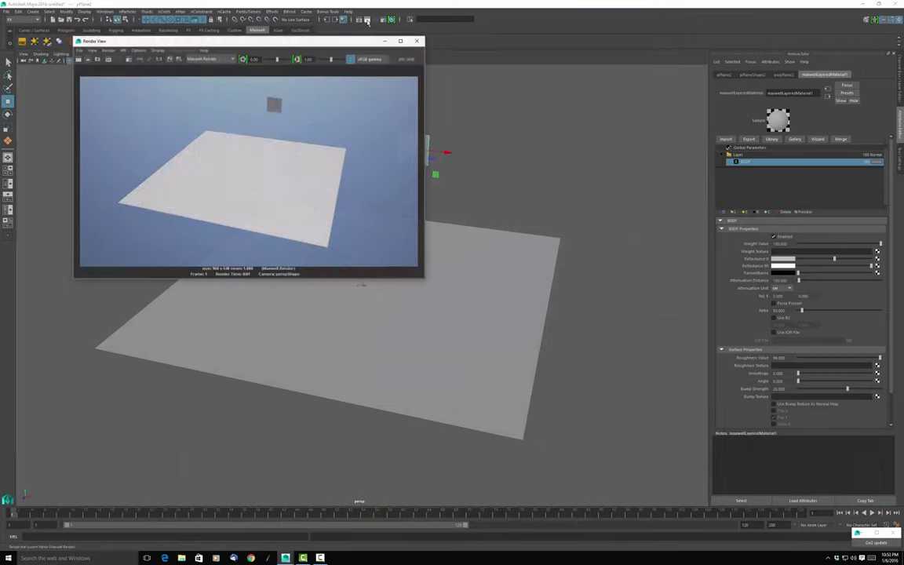
pyautogui.click(416, 40)
# Set the environment's sky type to None in the Maxwell render settings and test-render the unlit scene.
pyautogui.click(384, 20)
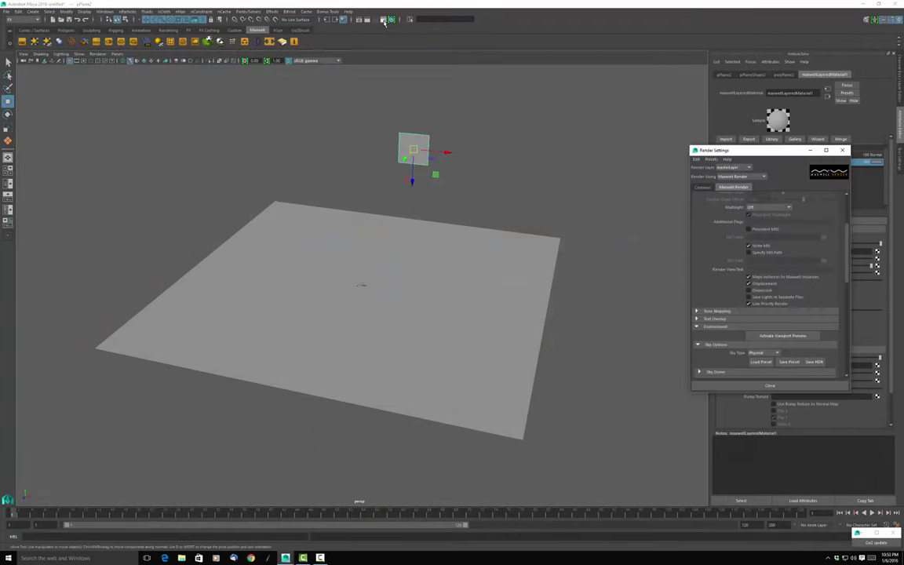
pyautogui.scroll(-5, 744, 270)
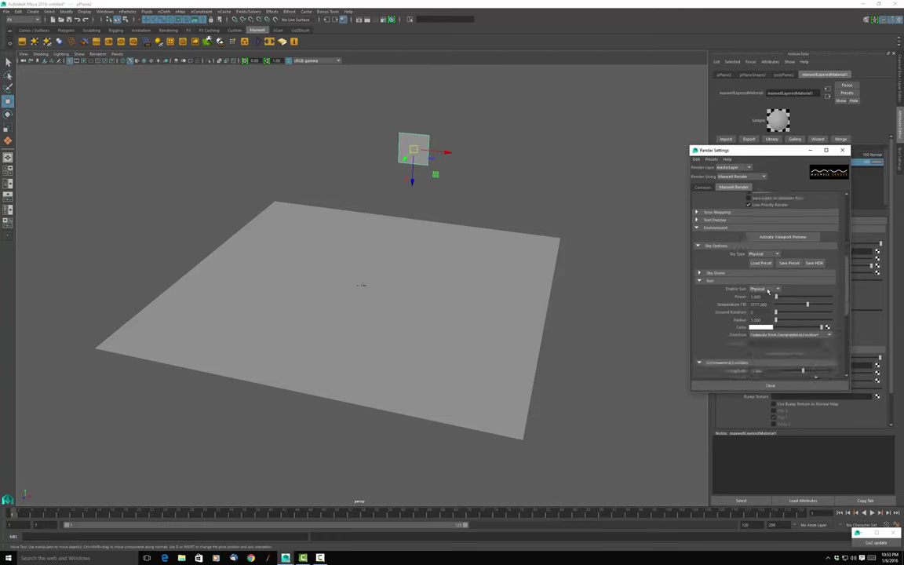
pyautogui.scroll(-2, 702, 261)
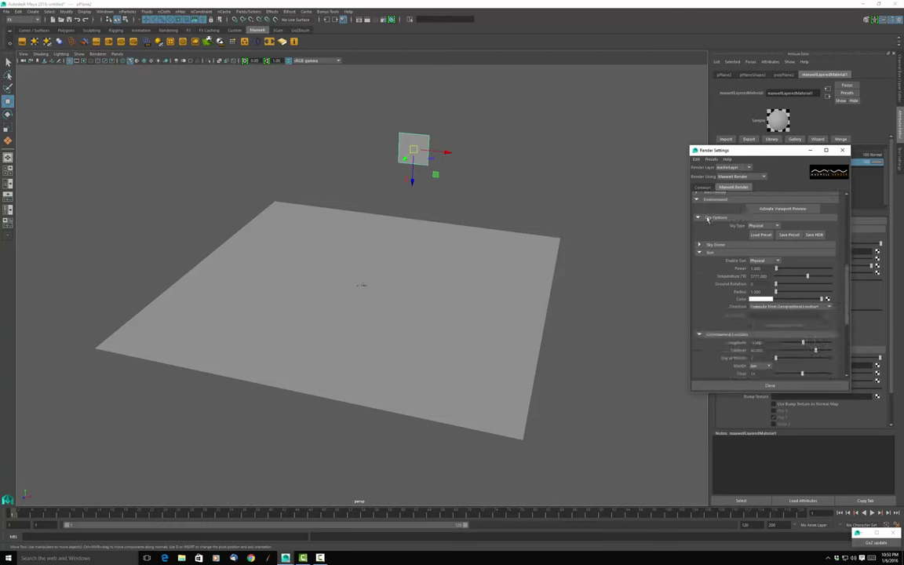
pyautogui.click(776, 226)
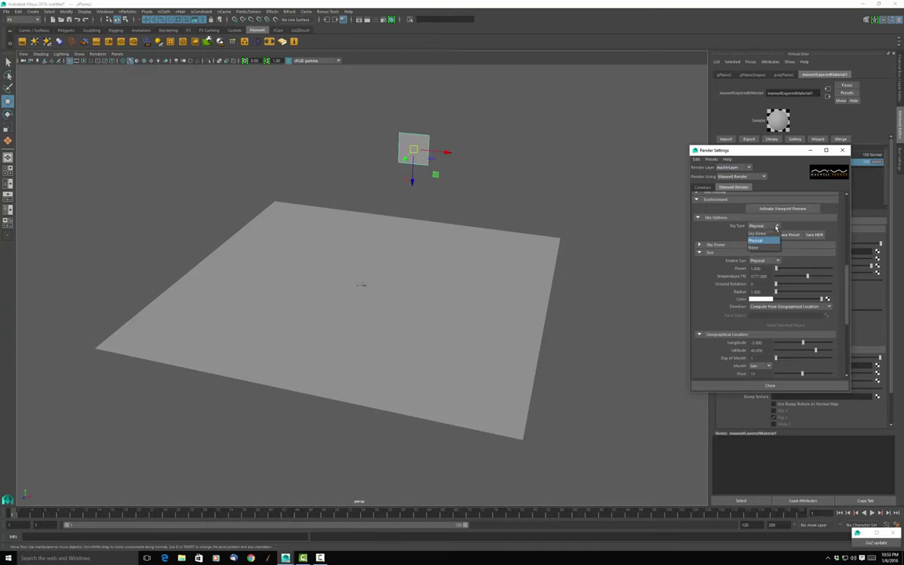
pyautogui.click(756, 241)
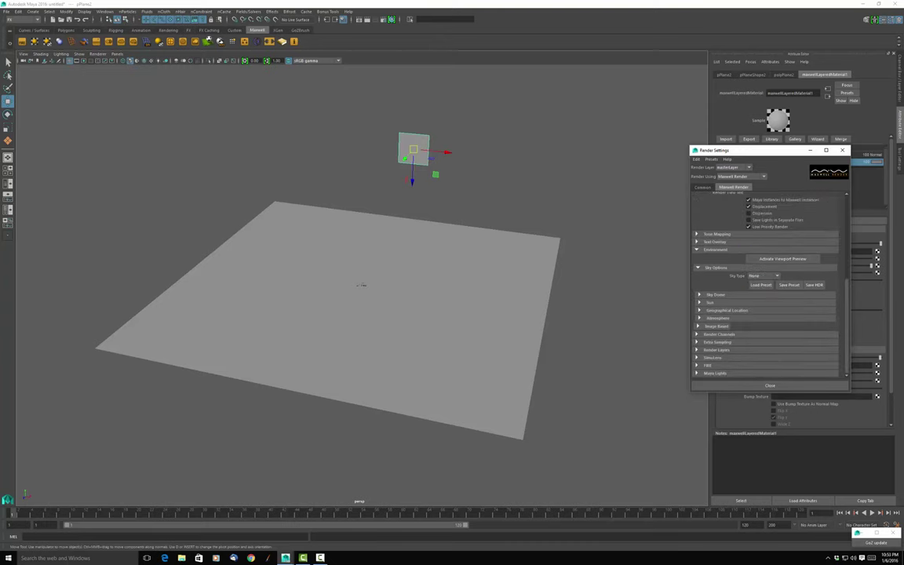
pyautogui.click(770, 385)
pyautogui.click(357, 259)
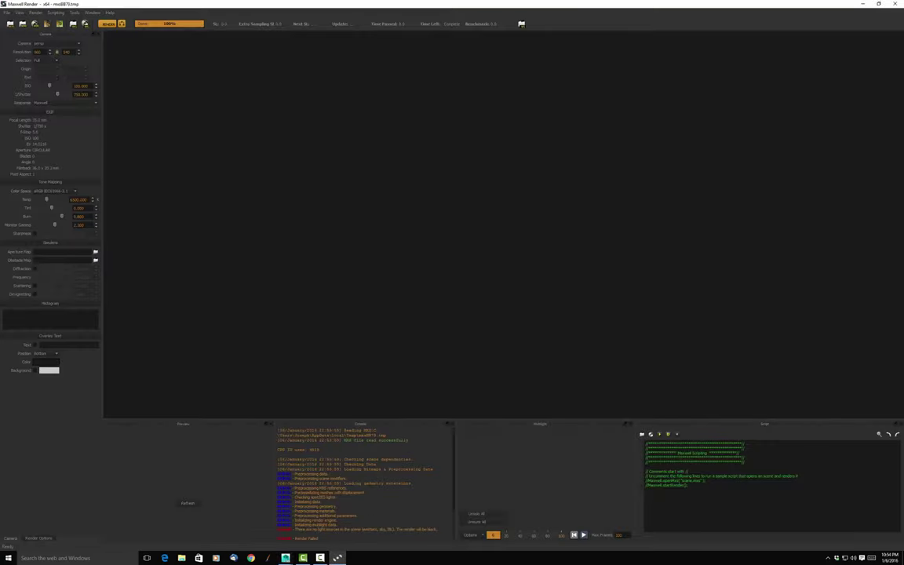
pyautogui.click(895, 4)
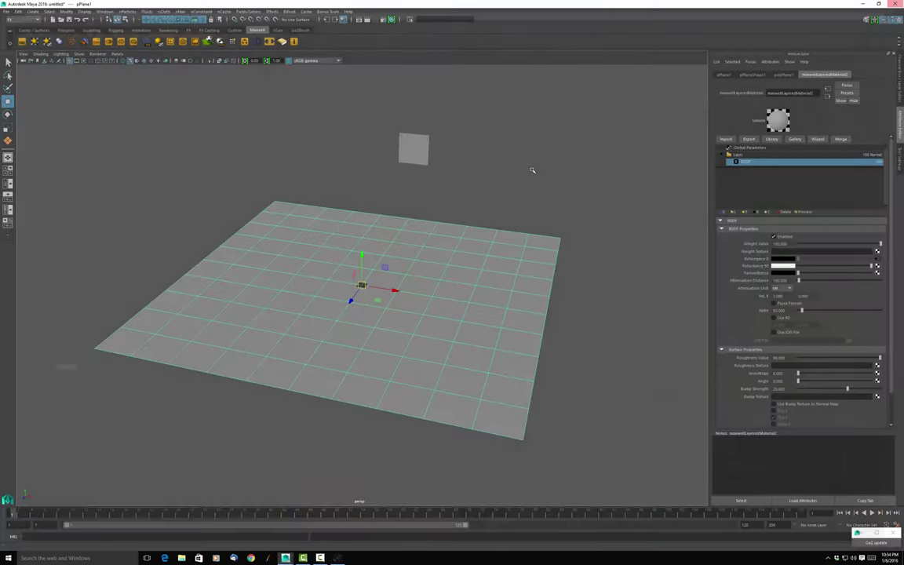
# Replace the small plane's material layer with a new layer that contains an emitter instead of a BSDF.
pyautogui.click(426, 149)
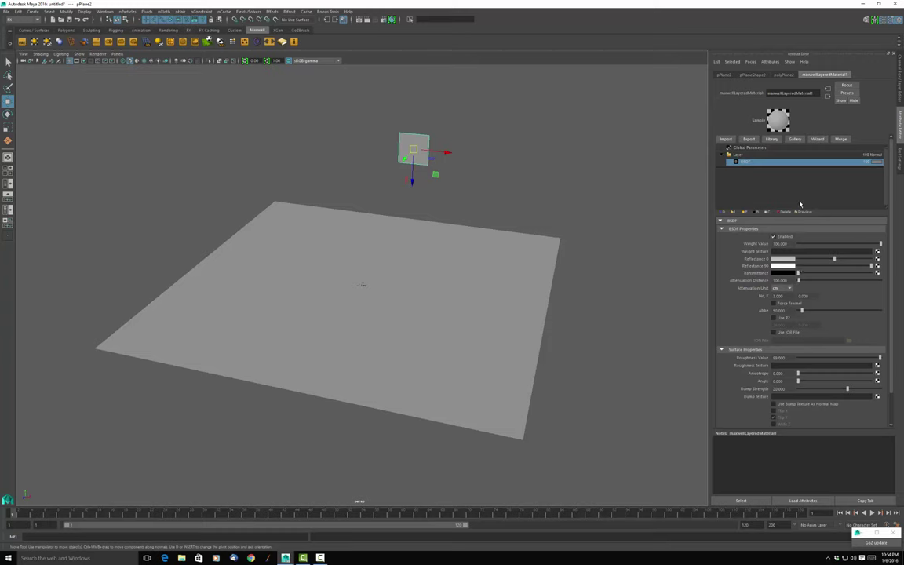
pyautogui.click(765, 156)
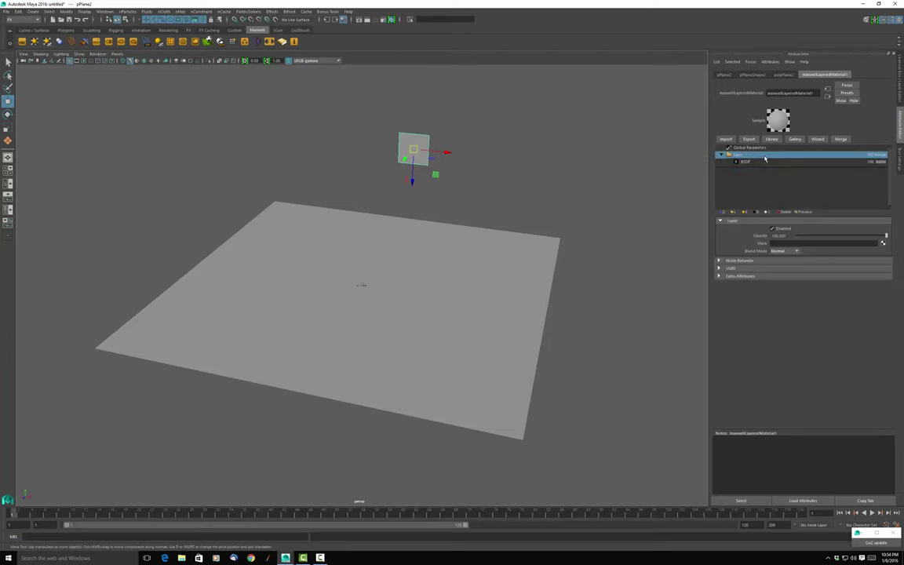
pyautogui.click(785, 212)
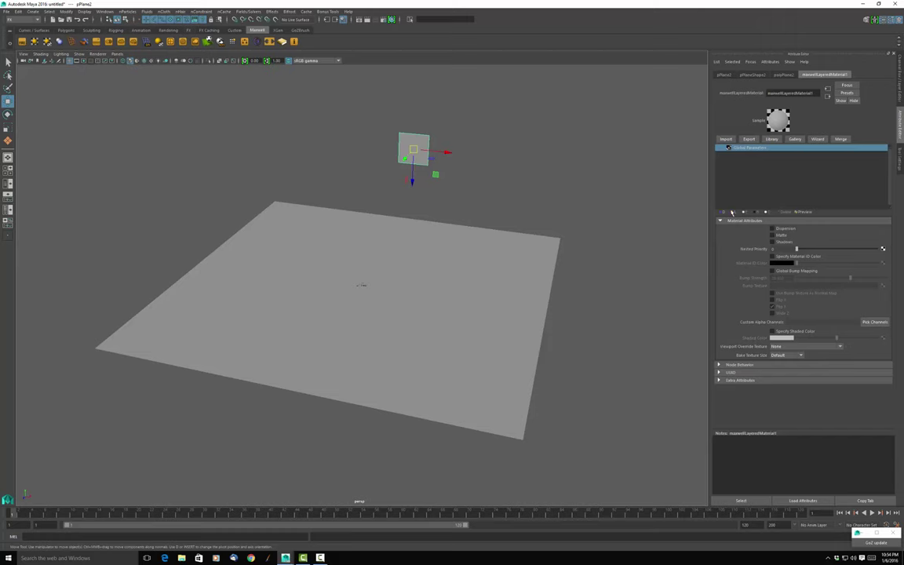
pyautogui.click(732, 212)
pyautogui.click(760, 163)
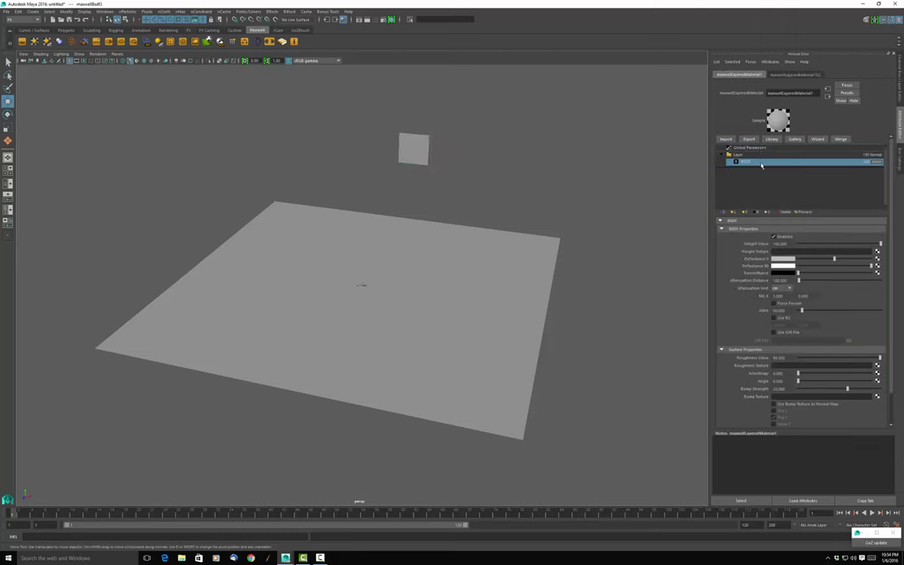
pyautogui.click(785, 210)
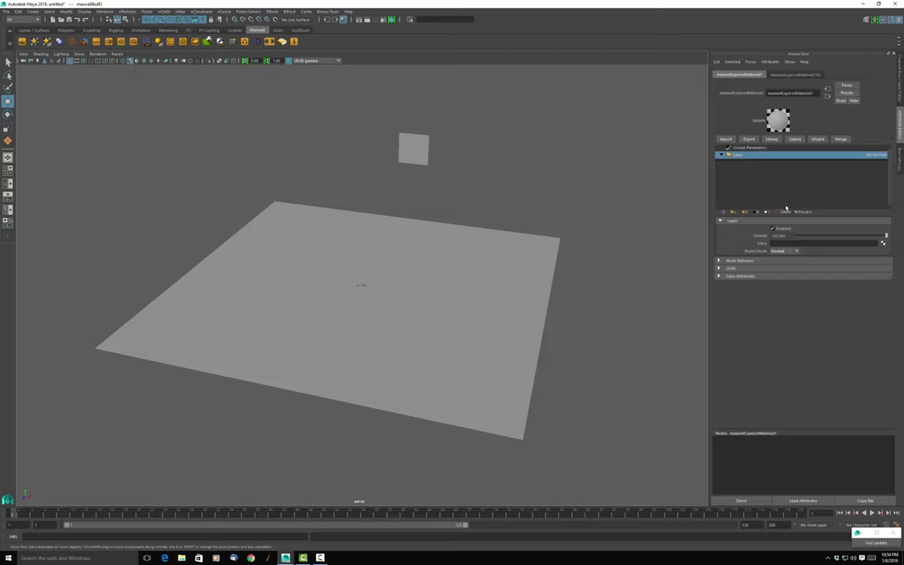
pyautogui.click(746, 212)
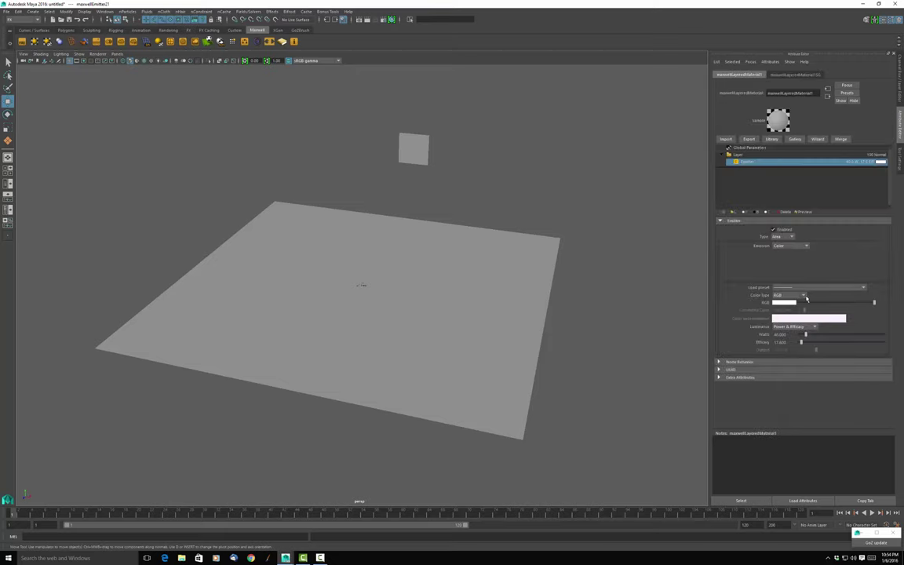
# Load the Incandescent lamp - 100W preset for the emitter.
pyautogui.click(805, 297)
pyautogui.click(821, 289)
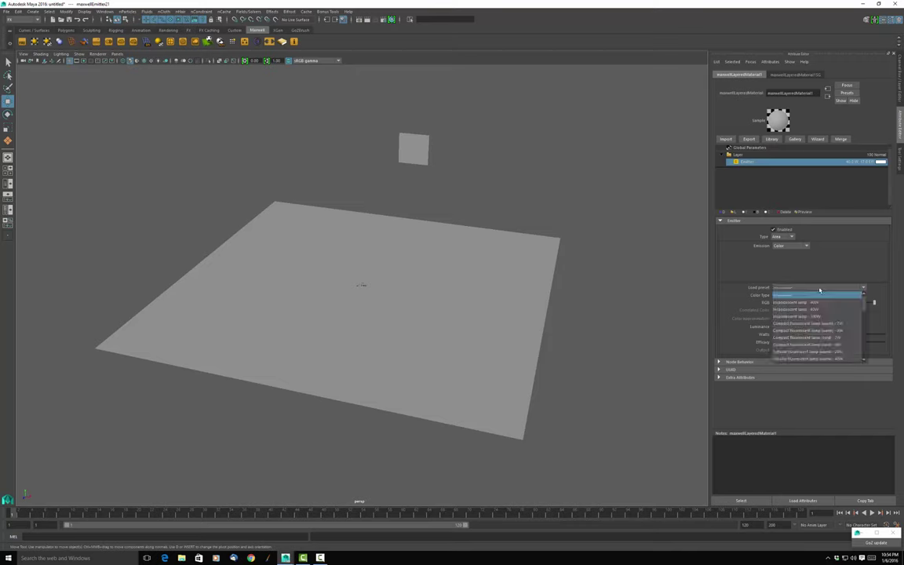
pyautogui.click(804, 317)
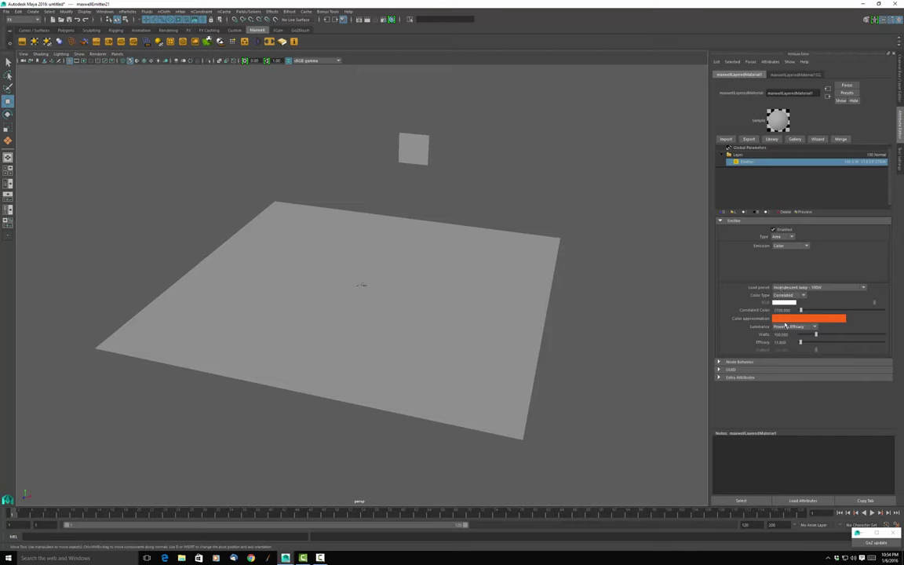
# Adjust the emitter's correlated color temperature.
pyautogui.click(737, 311)
pyautogui.write('6')
pyautogui.press('Return')
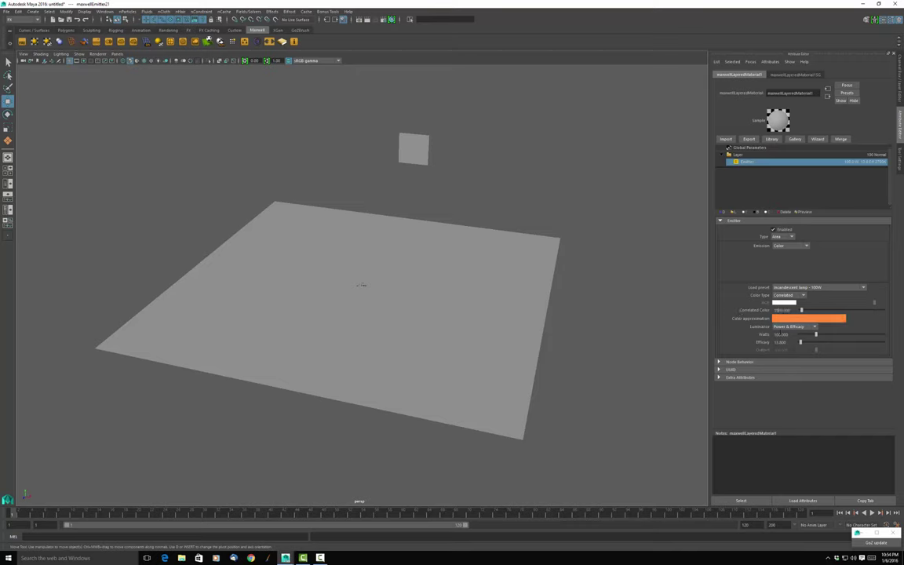
pyautogui.press('Tab')
pyautogui.write('6000')
pyautogui.press('Return')
# Test-render the scene lit only by the emitter plane and close the render window.
pyautogui.click(484, 269)
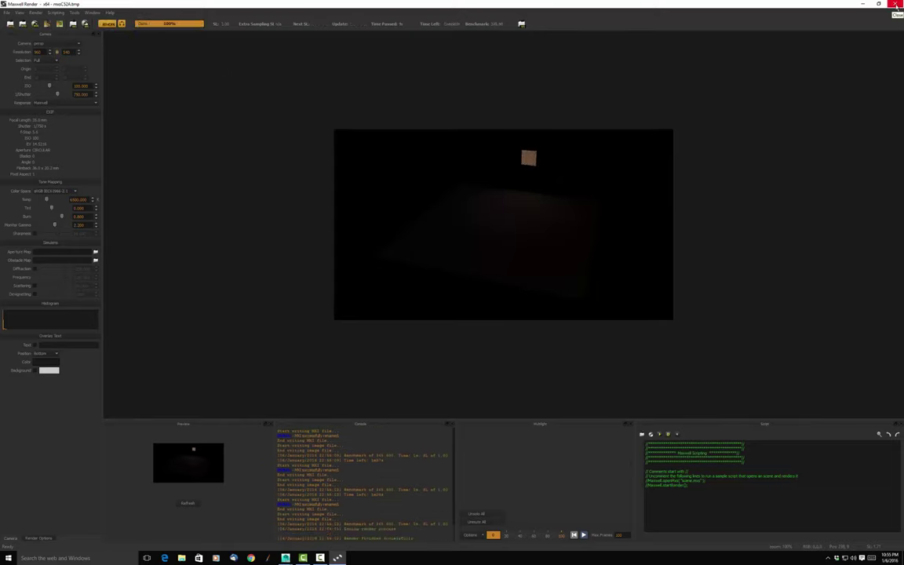
pyautogui.click(897, 5)
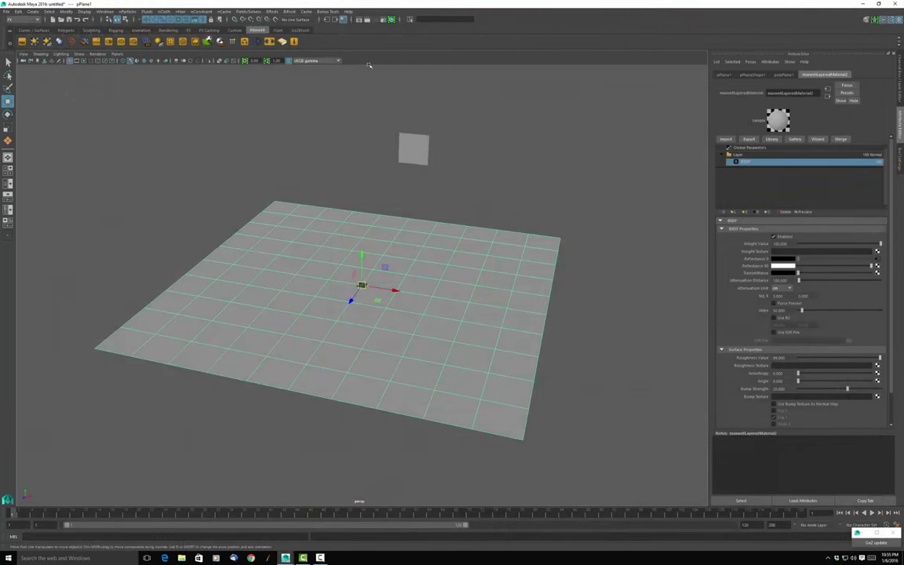
pyautogui.click(376, 36)
# Select the perspective camera and set its Maxwell Render shutter speed to 100.
pyautogui.click(22, 55)
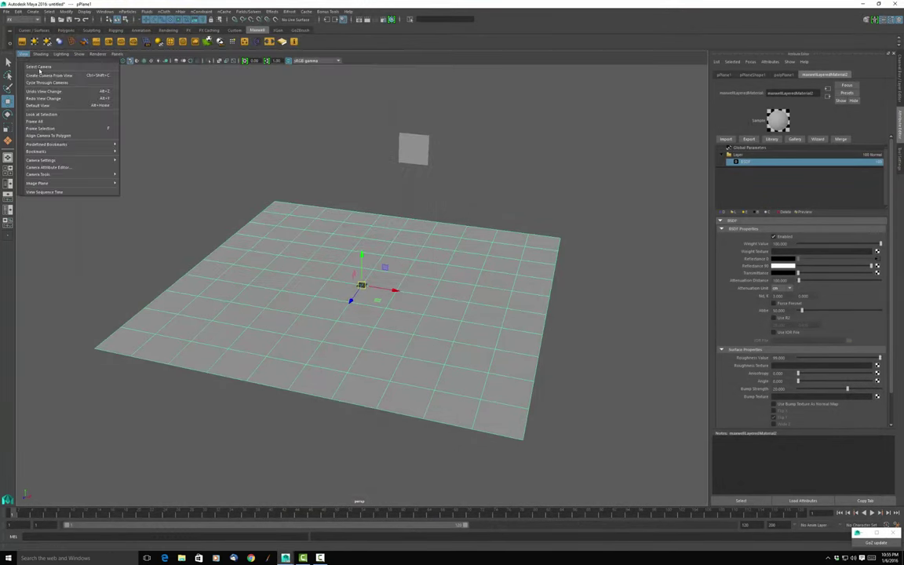
pyautogui.click(39, 67)
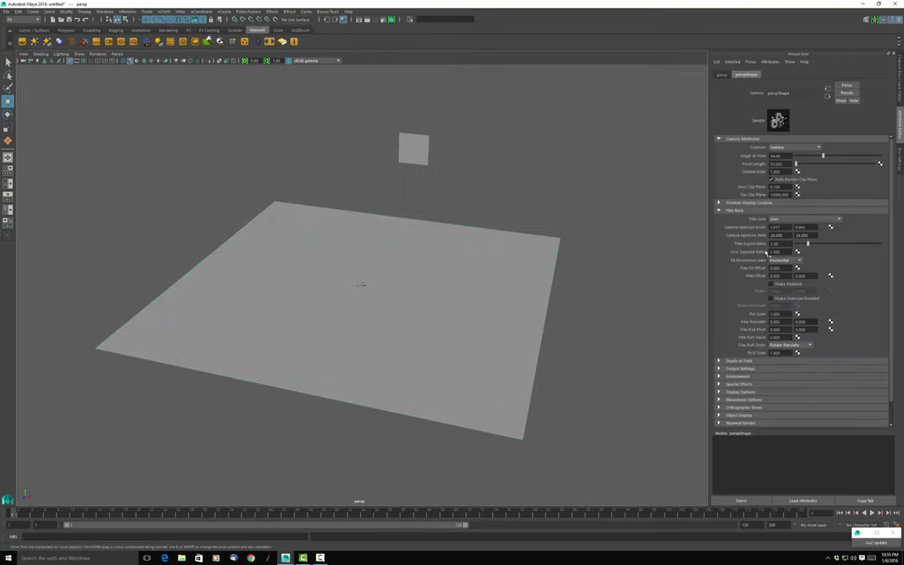
pyautogui.scroll(-1, 751, 303)
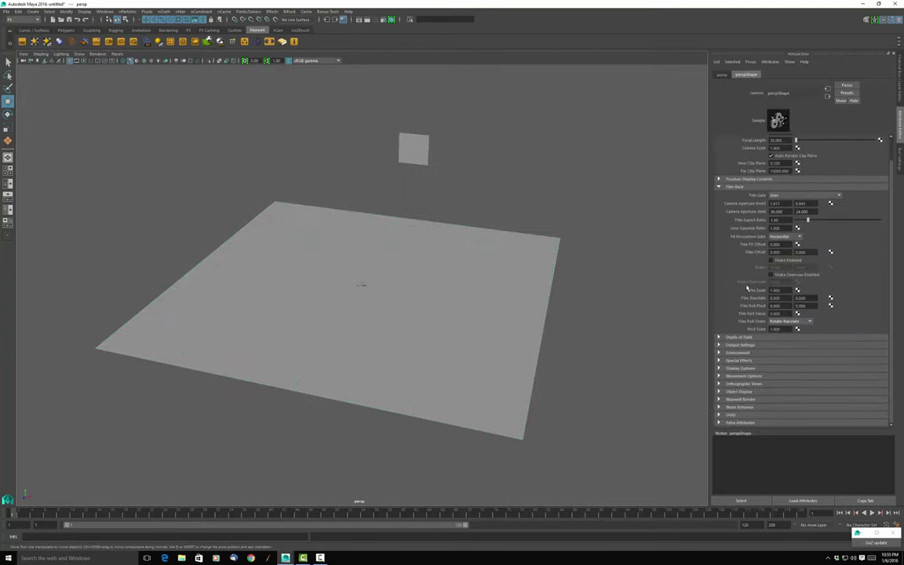
pyautogui.click(718, 399)
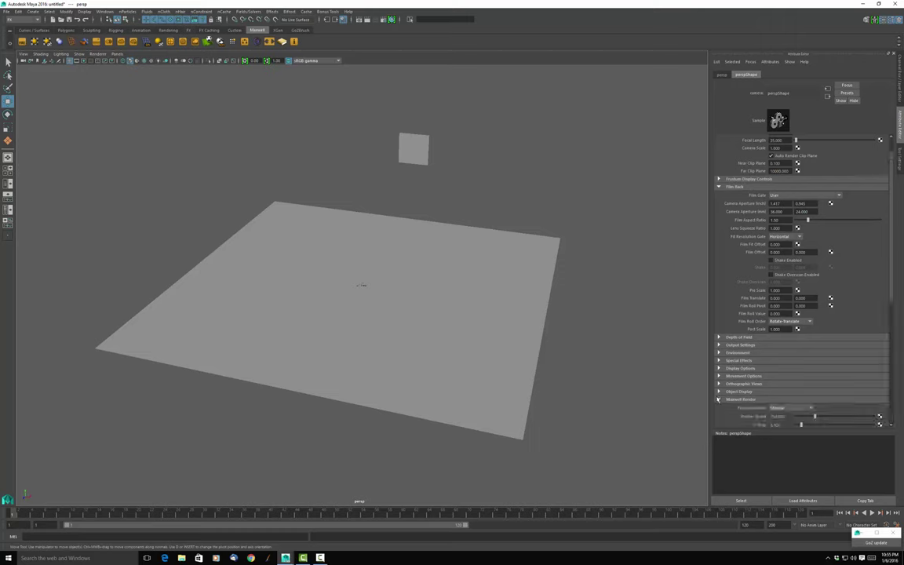
pyautogui.scroll(-6, 739, 333)
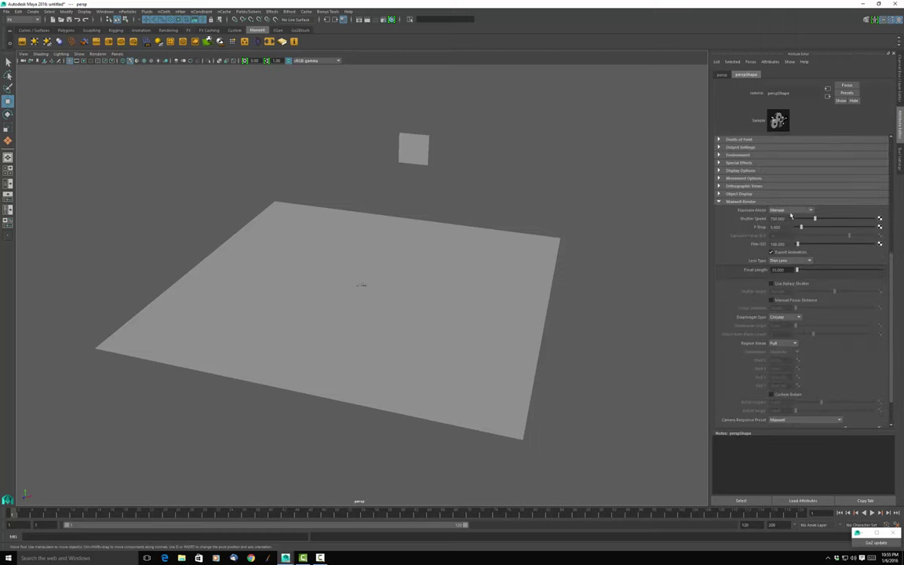
pyautogui.click(777, 219)
pyautogui.write('100')
pyautogui.press('Return')
# Set the perspective camera's film ISO to 3200 and its lens type to Pin Hole.
pyautogui.click(777, 244)
pyautogui.write('1000')
pyautogui.press('Return')
pyautogui.click(789, 260)
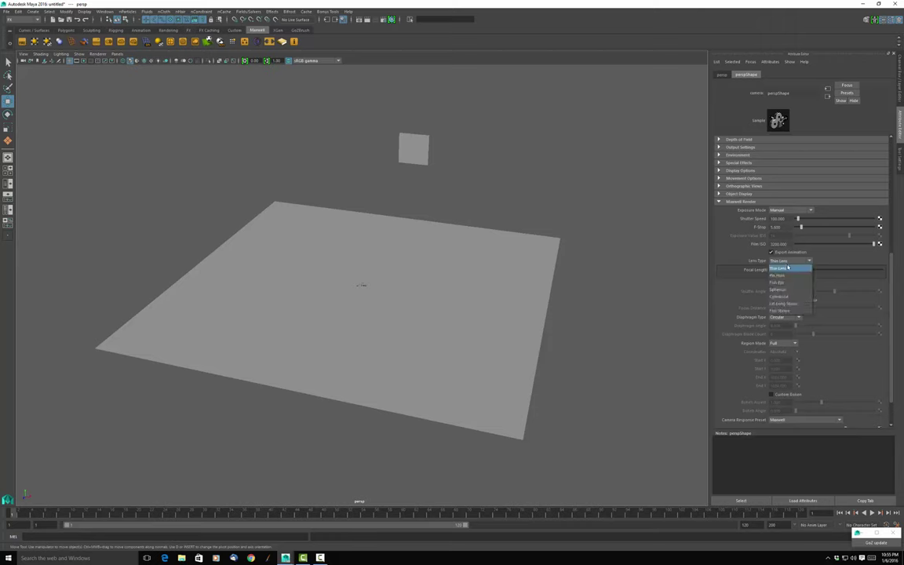
pyautogui.click(782, 276)
# Test-render the scene with the new camera exposure, stop the render, and close the render windows.
pyautogui.click(452, 231)
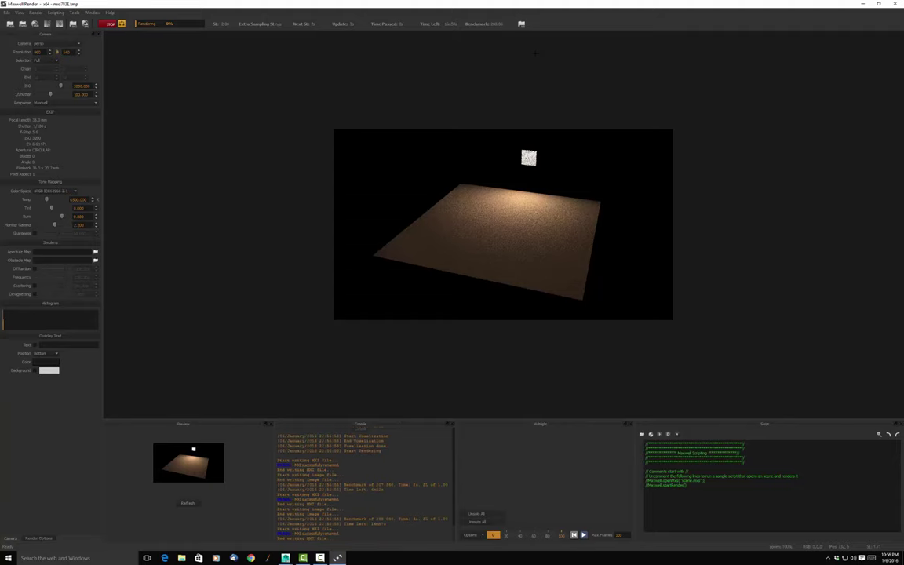
pyautogui.click(111, 24)
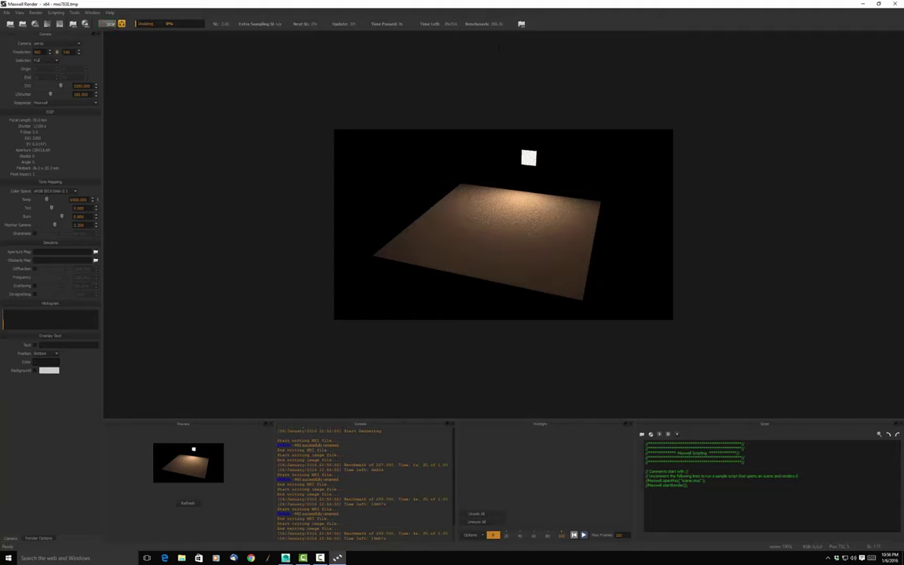
pyautogui.click(894, 5)
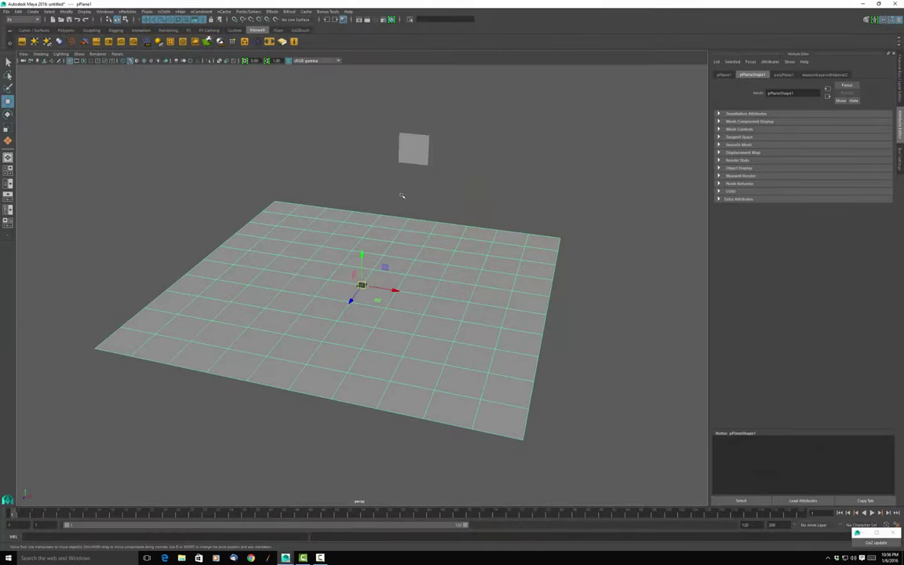
pyautogui.scroll(3, 401, 196)
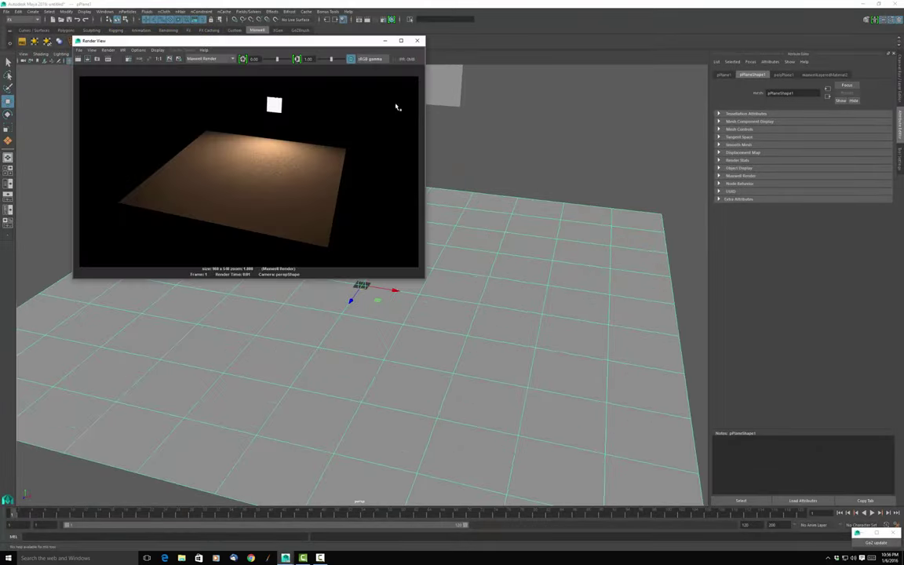
pyautogui.click(416, 41)
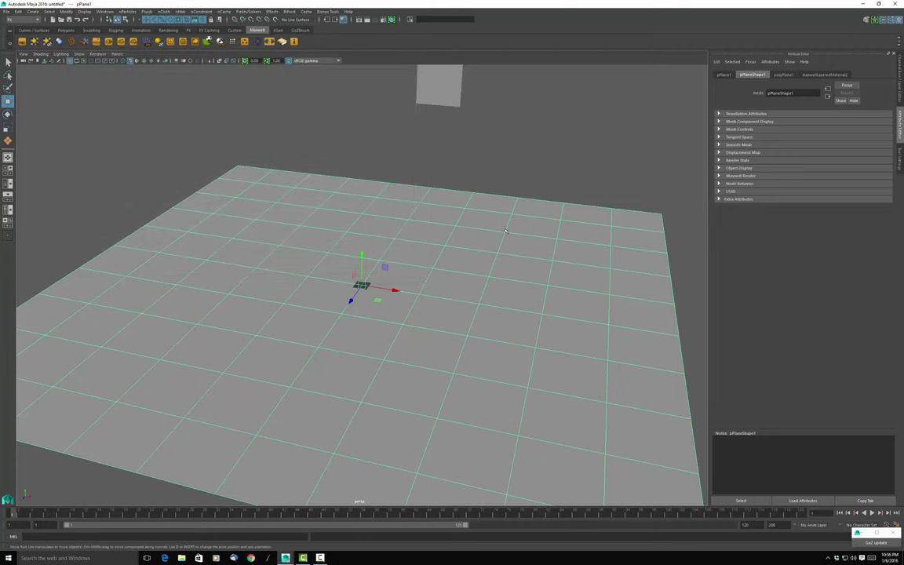
# Frame the ground plane closer in the perspective view and display its Maxwell layered material settings.
pyautogui.keyDown('alt'); pyautogui.moveTo(505, 230); pyautogui.dragTo(485, 171, button='middle'); pyautogui.keyUp('alt')
pyautogui.keyDown('alt'); pyautogui.moveTo(485, 170); pyautogui.dragTo(490, 173); pyautogui.keyUp('alt')
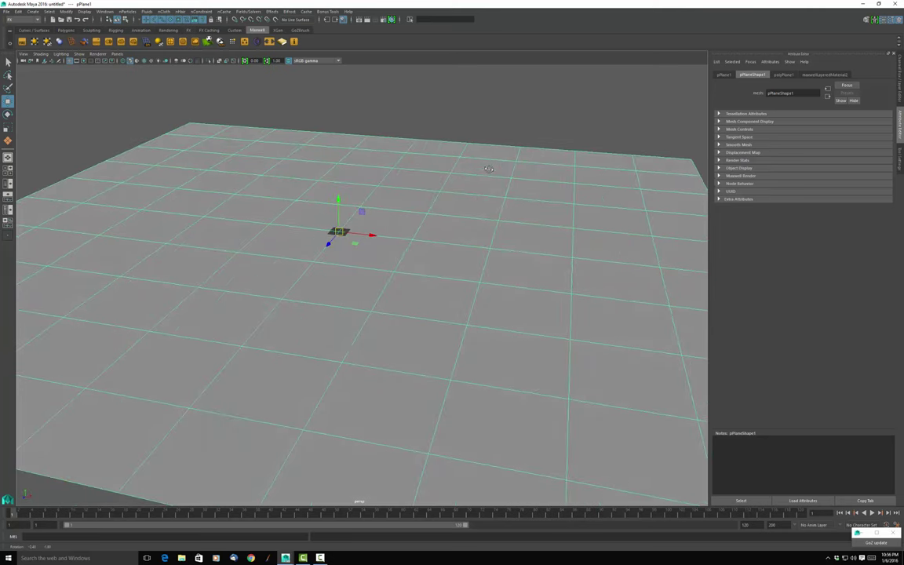
pyautogui.keyDown('alt'); pyautogui.moveTo(490, 173); pyautogui.dragTo(481, 150, button='middle'); pyautogui.keyUp('alt')
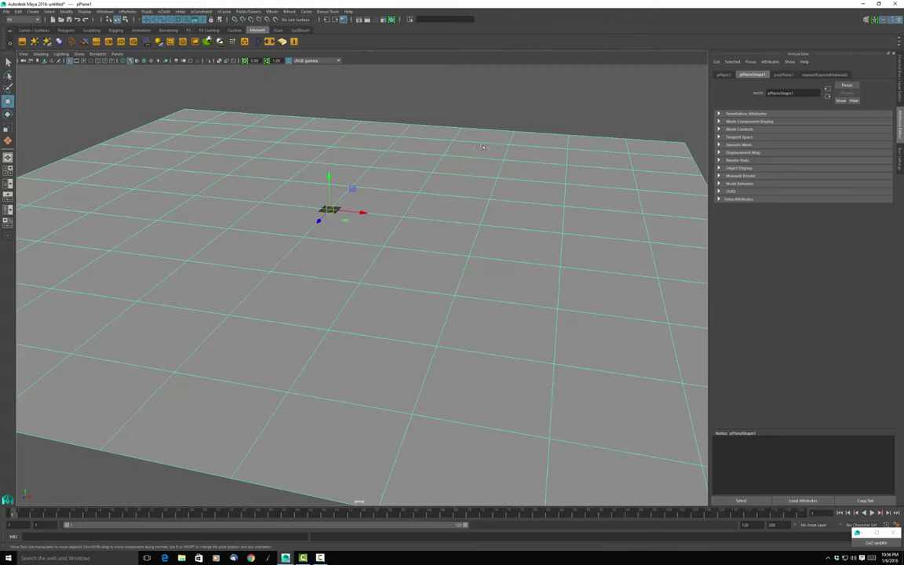
pyautogui.click(838, 75)
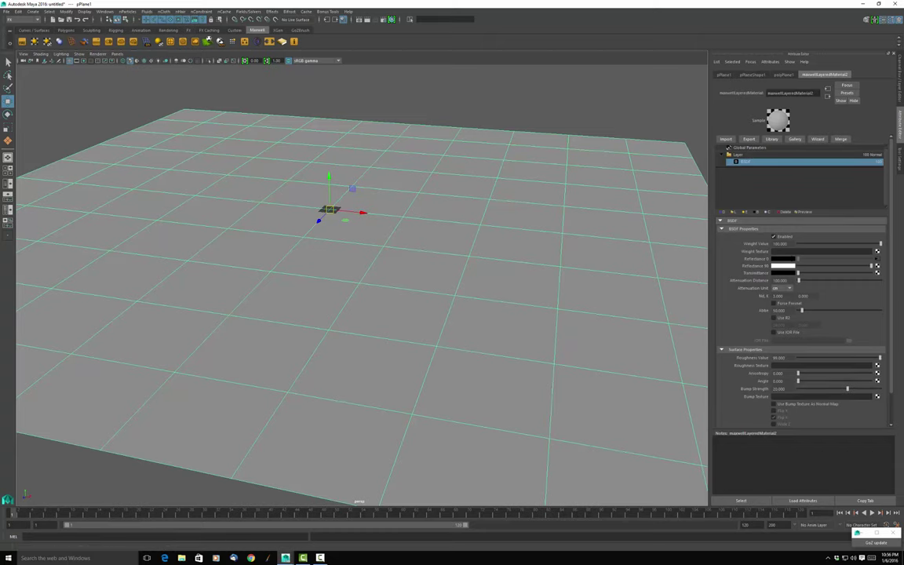
# Switch to Photoshop and examine the boards+02 colour, dark specular and grey bump texture images.
pyautogui.click(147, 558)
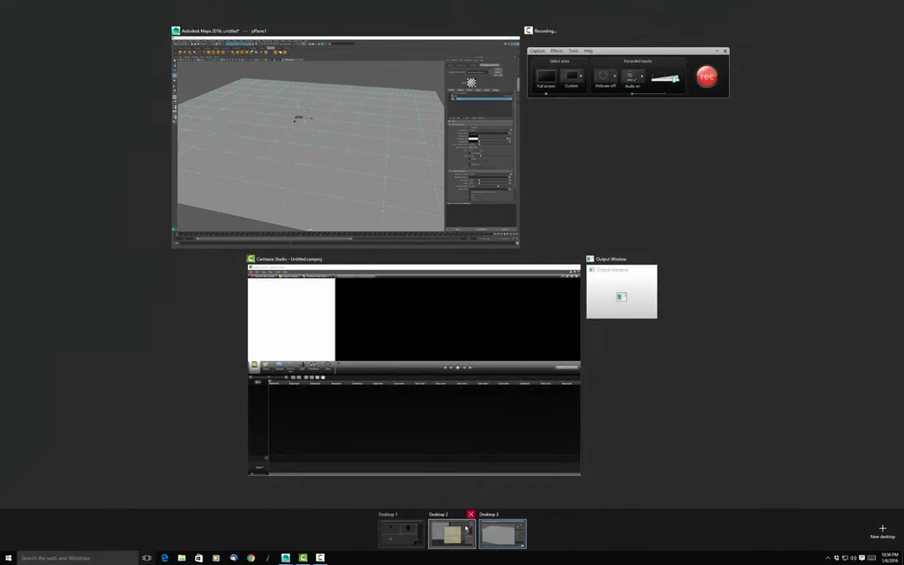
pyautogui.click(450, 539)
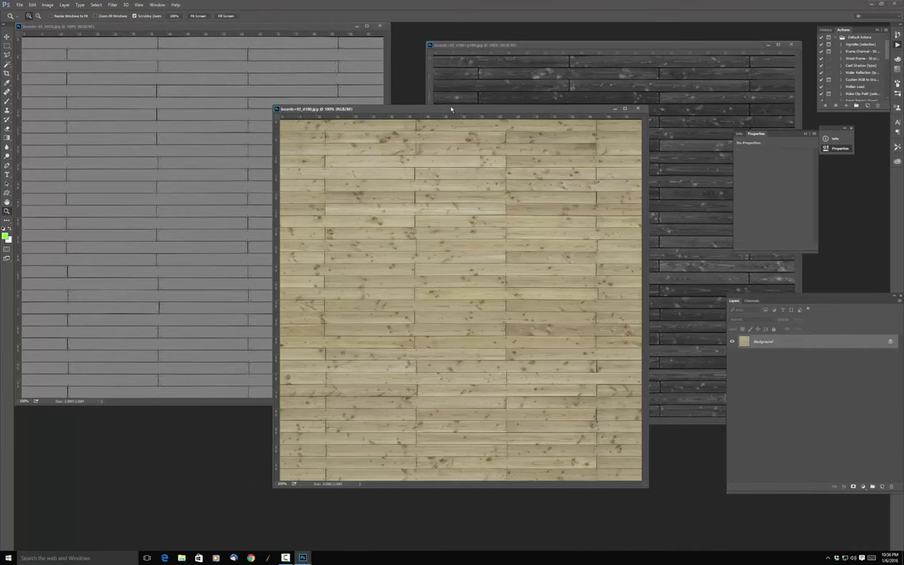
pyautogui.moveTo(441, 111); pyautogui.dragTo(355, 145)
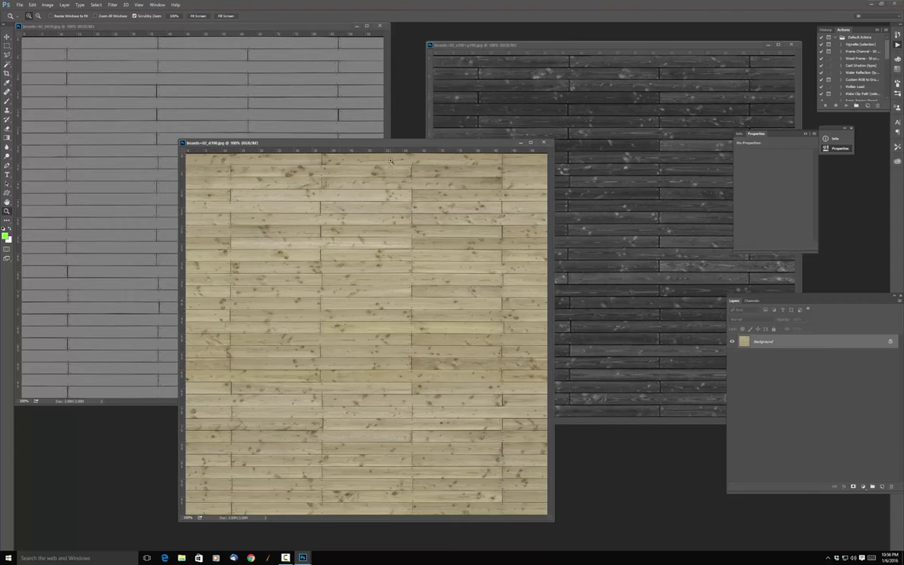
pyautogui.moveTo(346, 143); pyautogui.dragTo(244, 166)
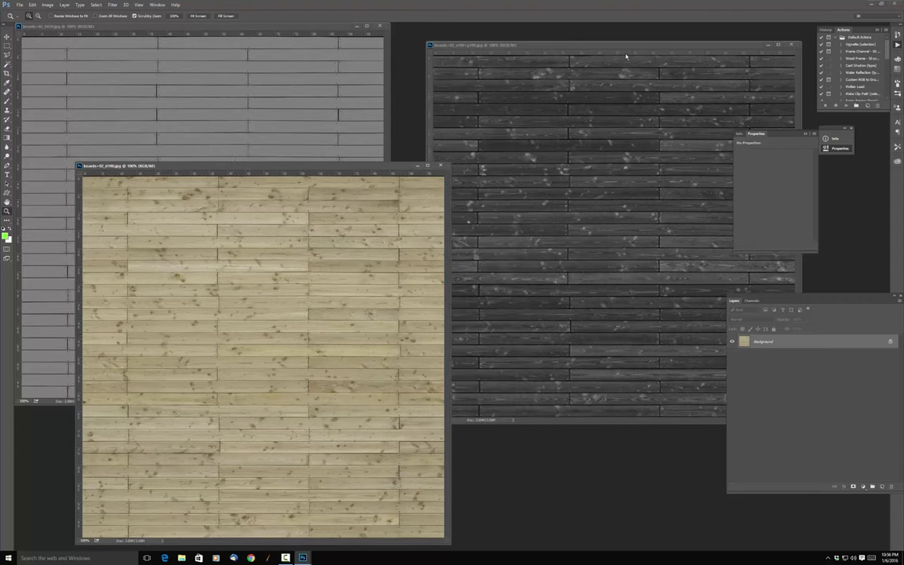
pyautogui.moveTo(627, 50); pyautogui.dragTo(530, 70)
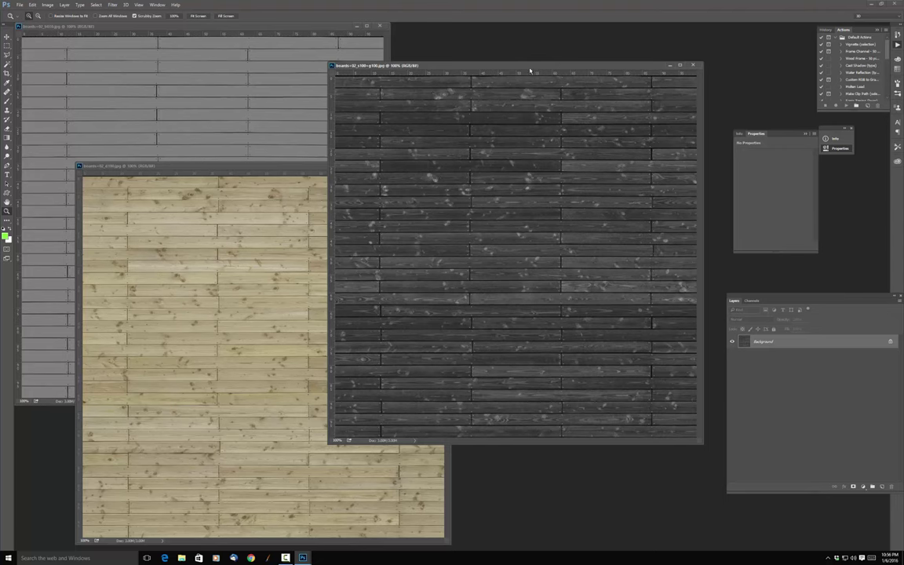
pyautogui.moveTo(539, 65); pyautogui.dragTo(573, 34)
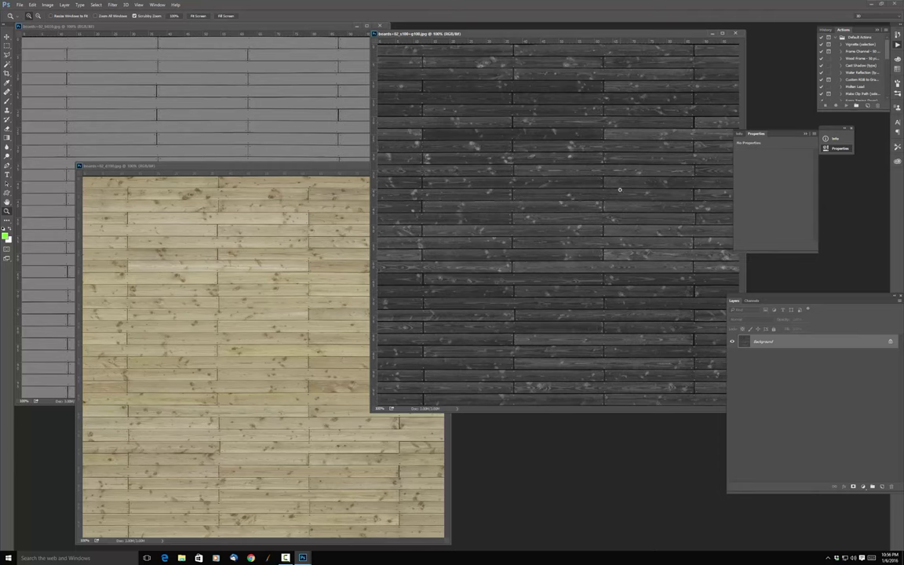
pyautogui.moveTo(326, 166); pyautogui.dragTo(537, 114)
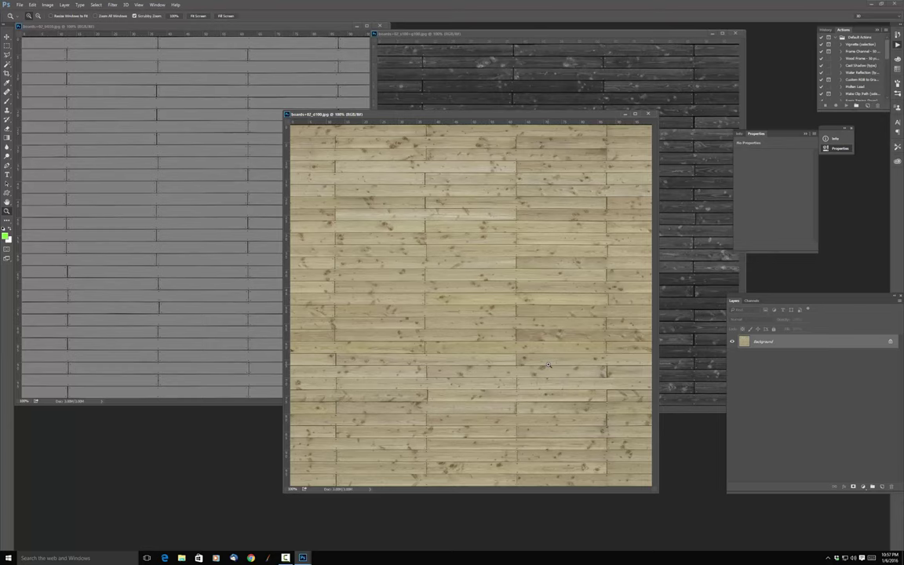
pyautogui.click(281, 31)
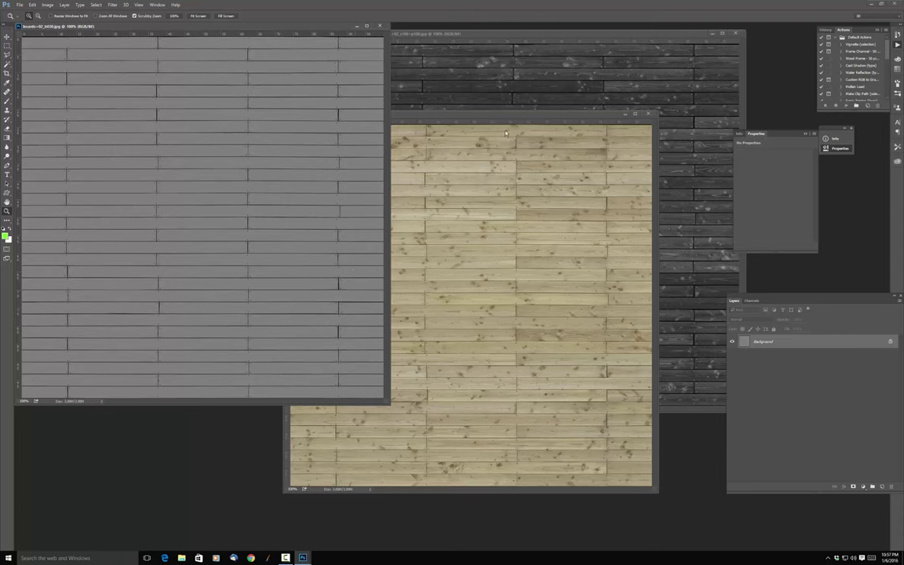
pyautogui.moveTo(521, 118); pyautogui.dragTo(405, 100)
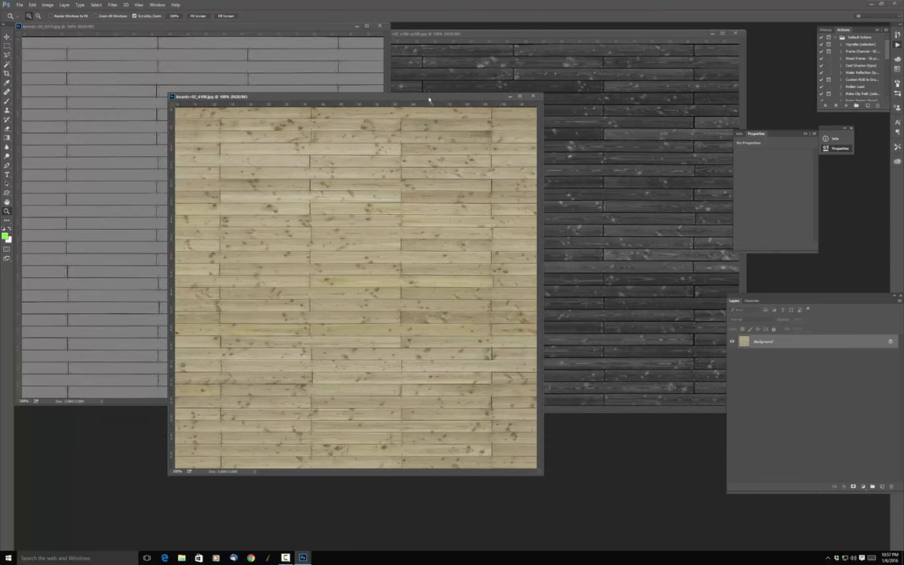
pyautogui.moveTo(281, 95); pyautogui.dragTo(364, 135)
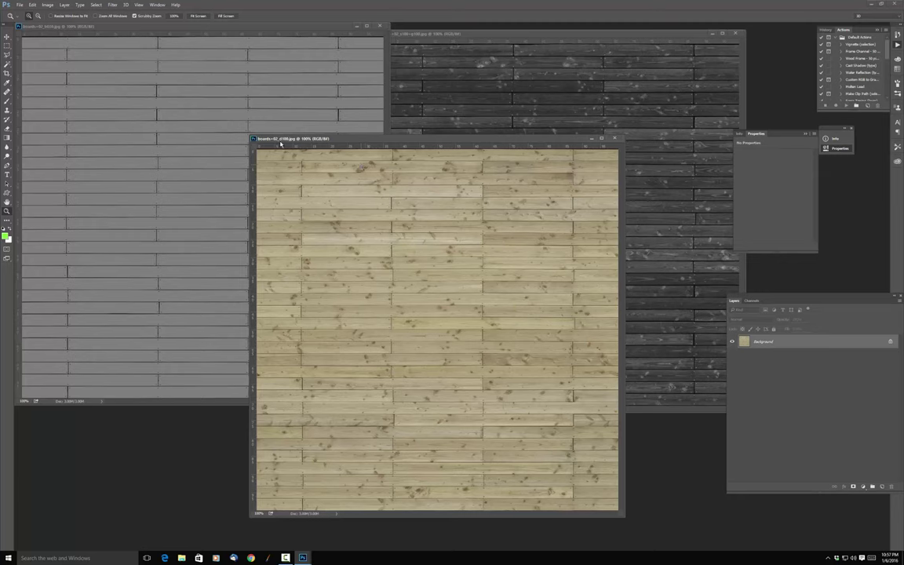
# Switch back to Maya and load boards+02_d100.jpg from the Desktop's Arroway folder into the file texture of the ground material.
pyautogui.click(146, 559)
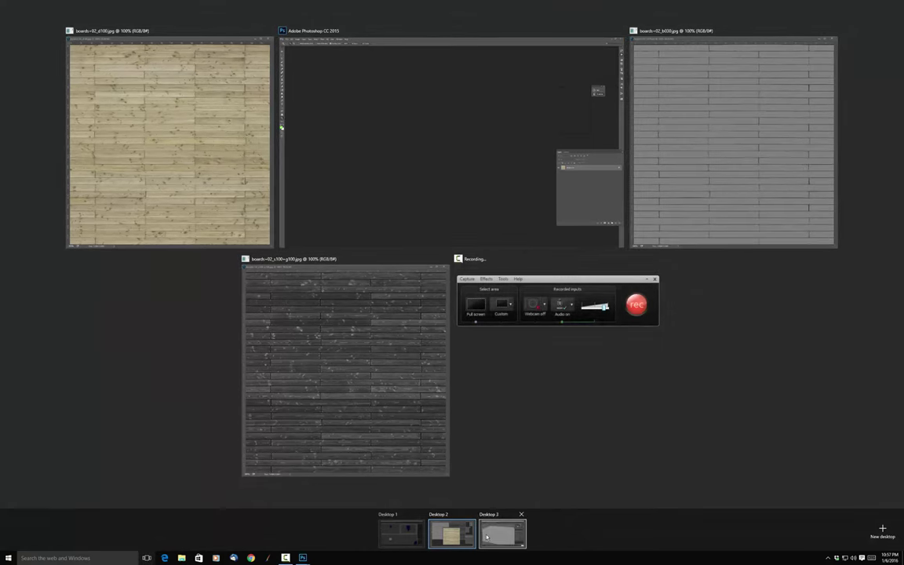
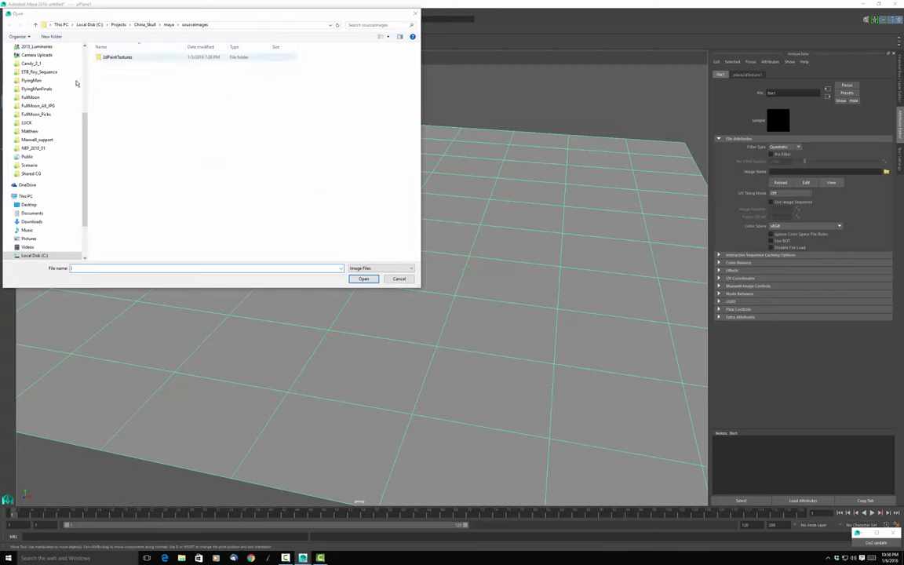
pyautogui.scroll(1, 78, 71)
pyautogui.scroll(-1, 59, 47)
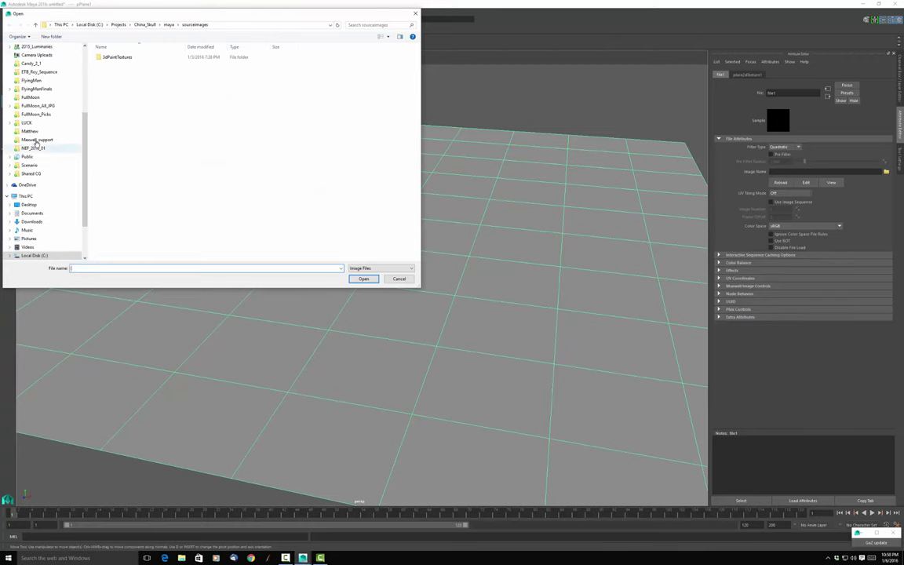
pyautogui.click(30, 205)
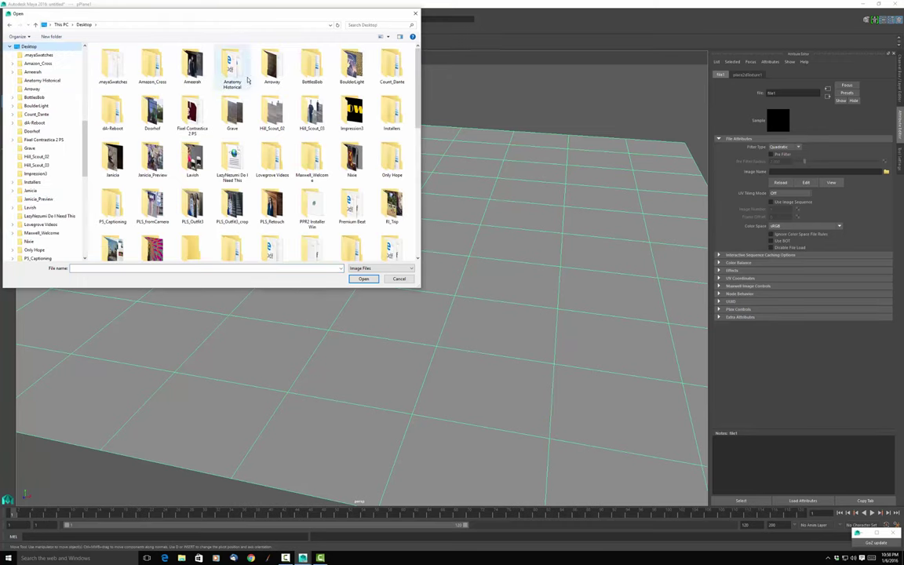
pyautogui.doubleClick(273, 63)
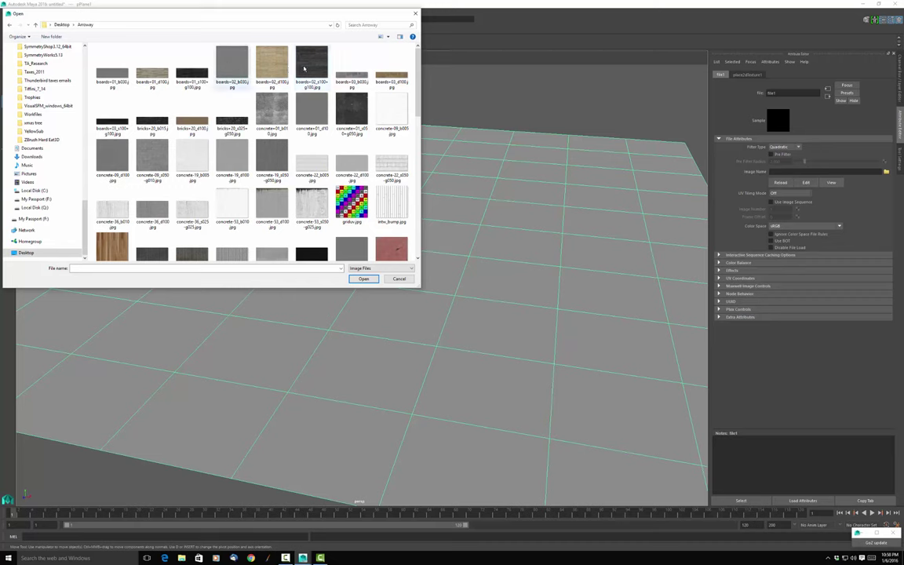
pyautogui.doubleClick(272, 63)
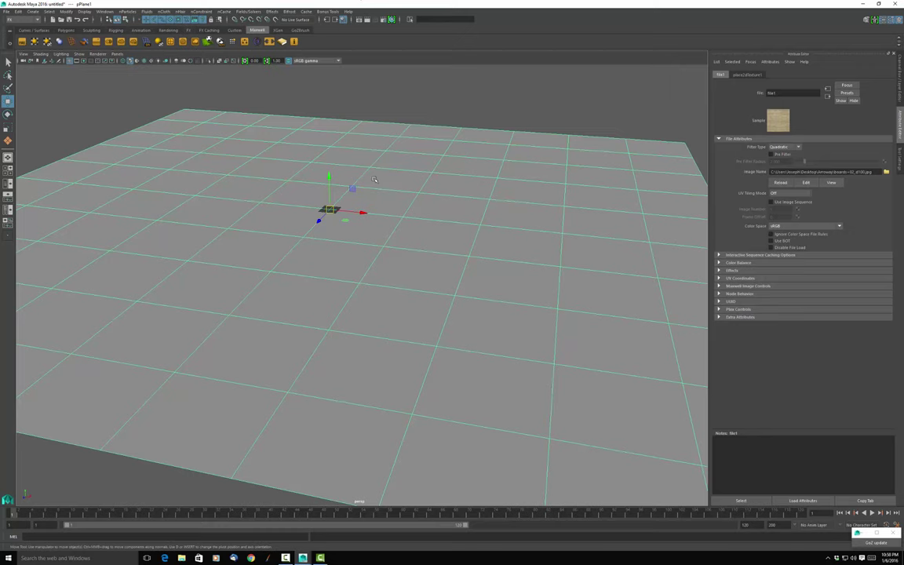
# Show the four-view layout and fit the whole ground plane in the top and perspective views.
pyautogui.press('space')
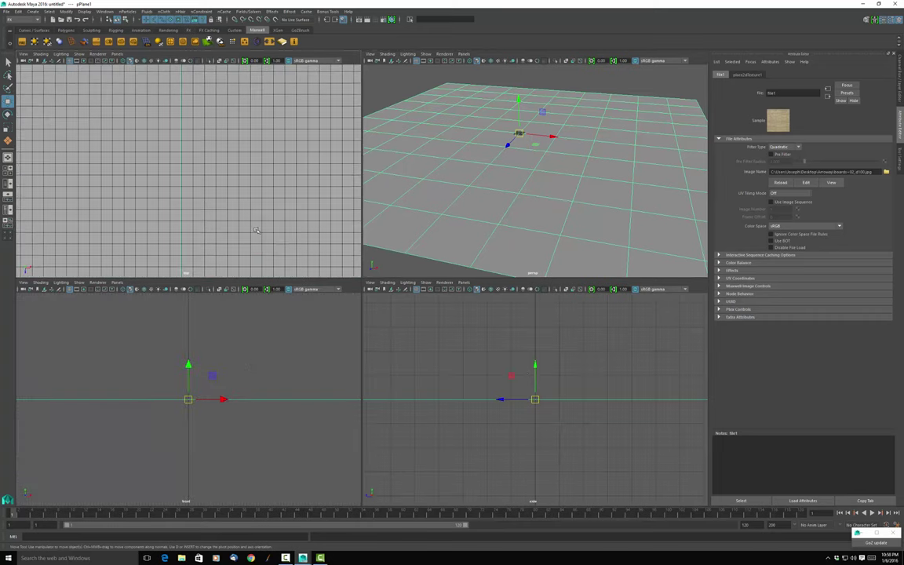
pyautogui.press('f')
pyautogui.scroll(-5, 255, 230)
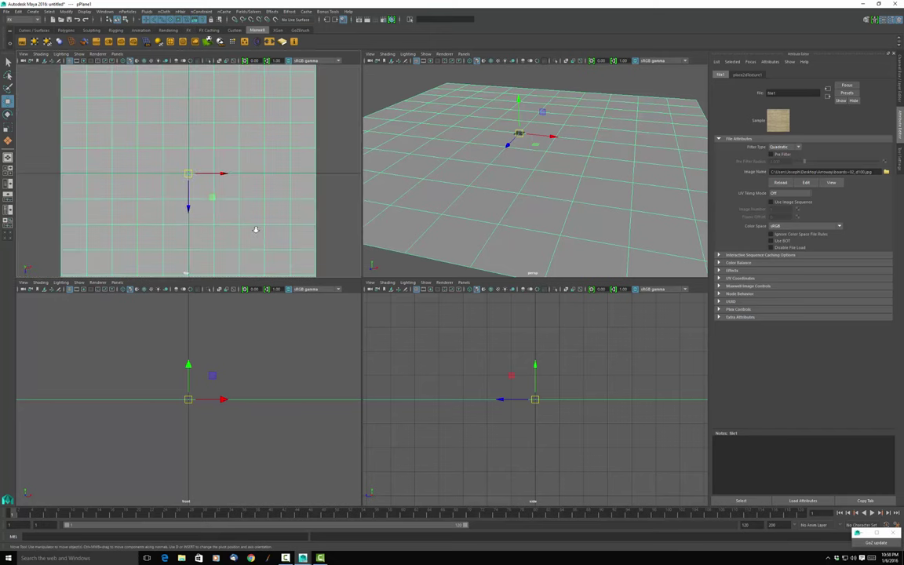
pyautogui.press('alt')
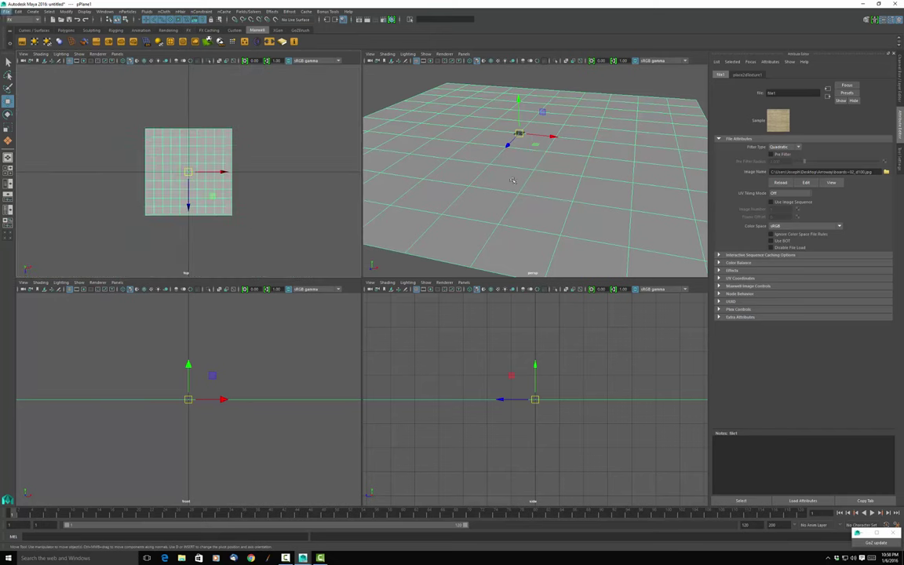
pyautogui.scroll(-5, 511, 179)
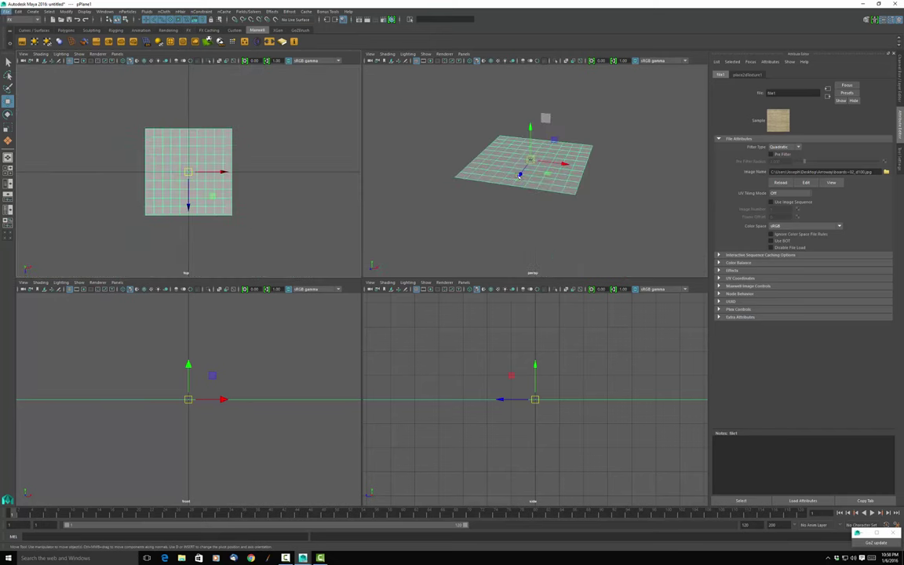
# Select the small emitter plane above the ground and set its emitter's correlated color to 5500.
pyautogui.click(547, 118)
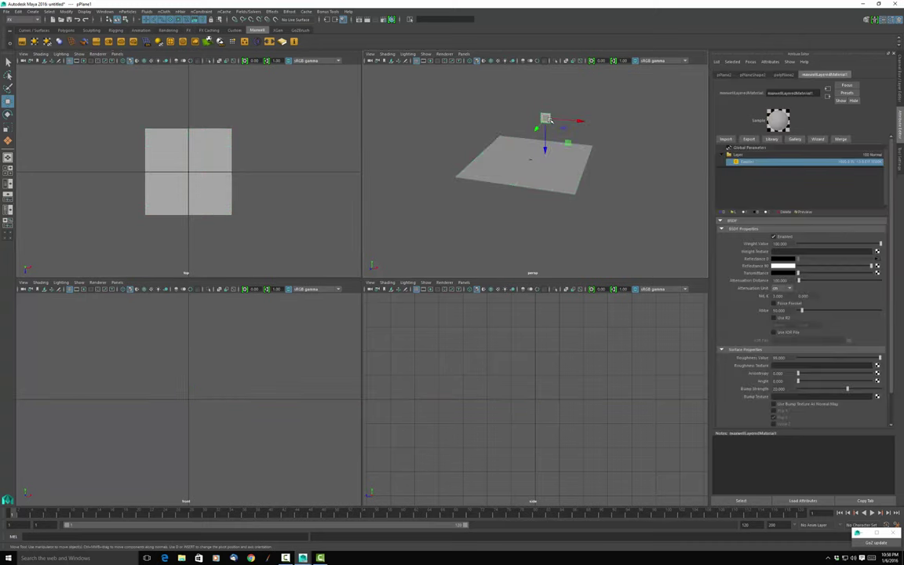
pyautogui.hotkey('ctrl', 'a')
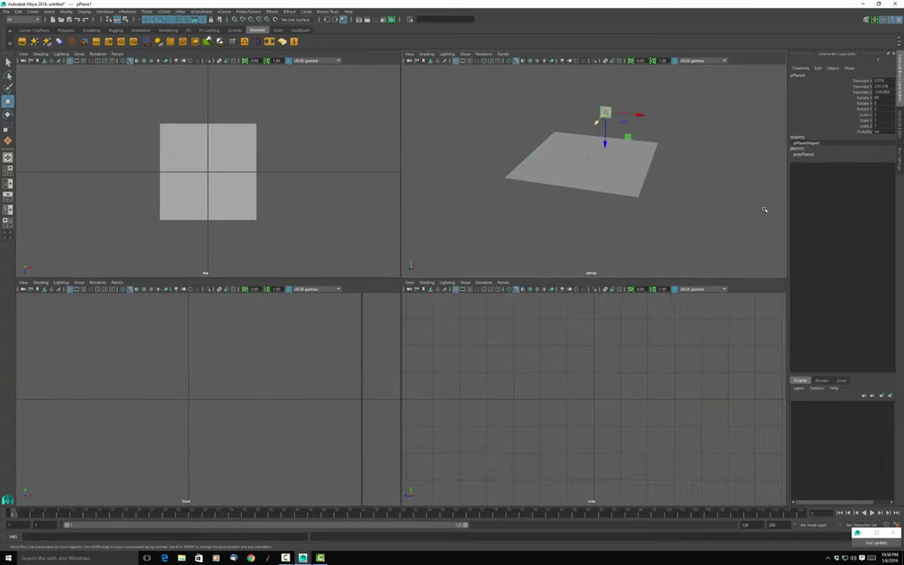
pyautogui.hotkey('ctrl', 'a')
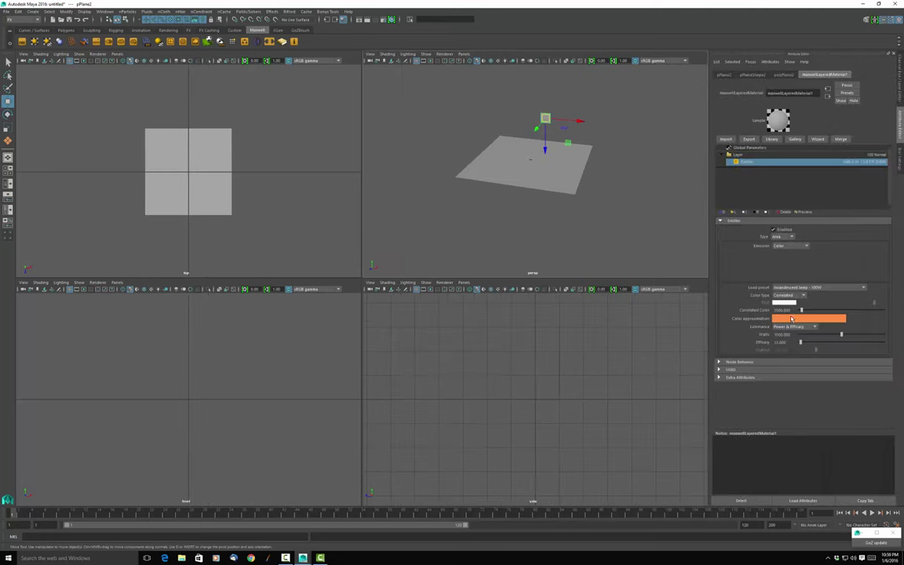
pyautogui.click(782, 310)
pyautogui.write('6500')
pyautogui.click(780, 311)
pyautogui.write('5500')
pyautogui.press('Return')
# Select the ground plane and frame it from a closer angle in the perspective view.
pyautogui.click(550, 167)
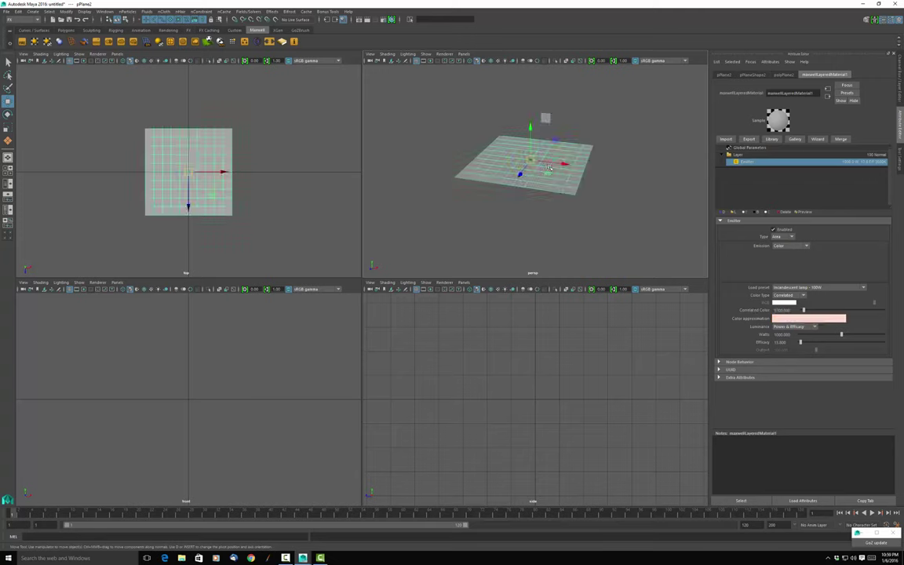
pyautogui.press('f')
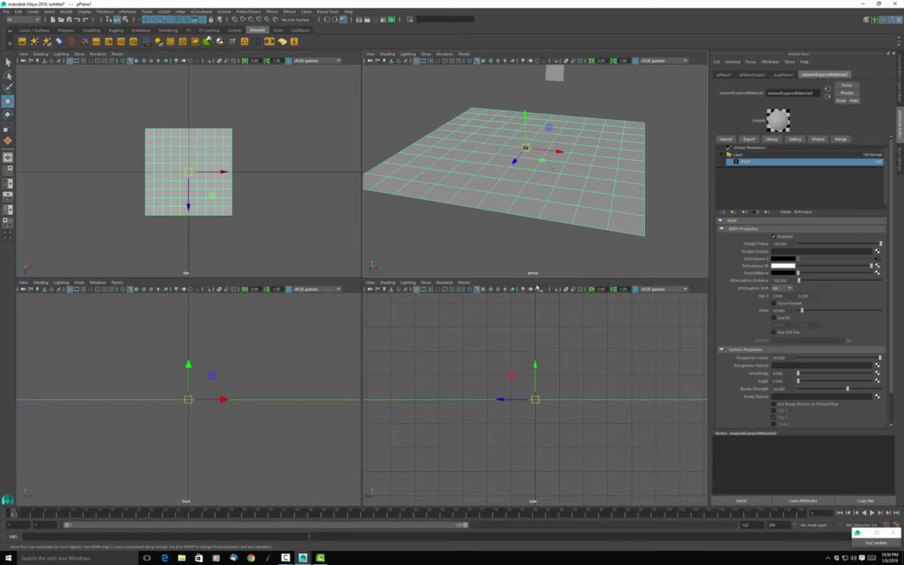
pyautogui.keyDown('alt'); pyautogui.moveTo(489, 207); pyautogui.dragTo(593, 118); pyautogui.keyUp('alt')
pyautogui.scroll(-3, 552, 162)
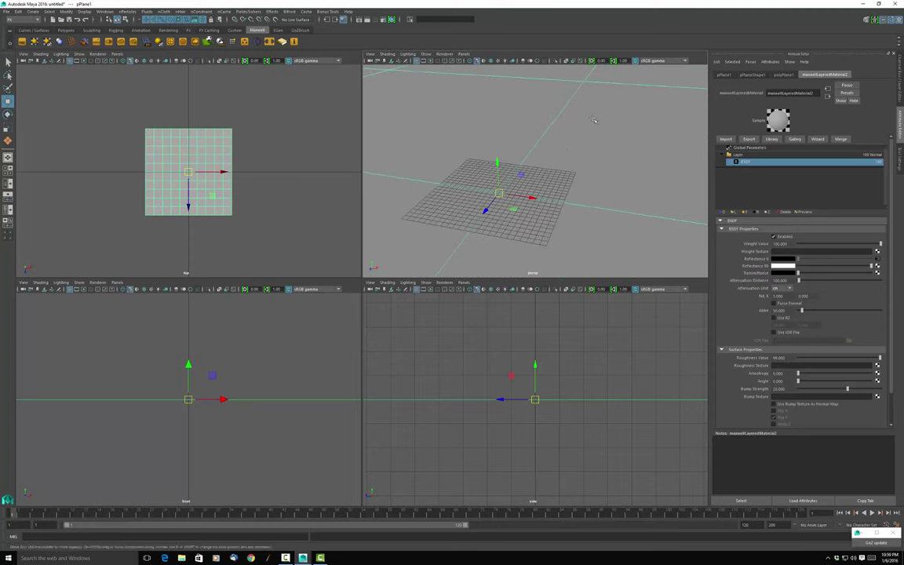
pyautogui.press('f')
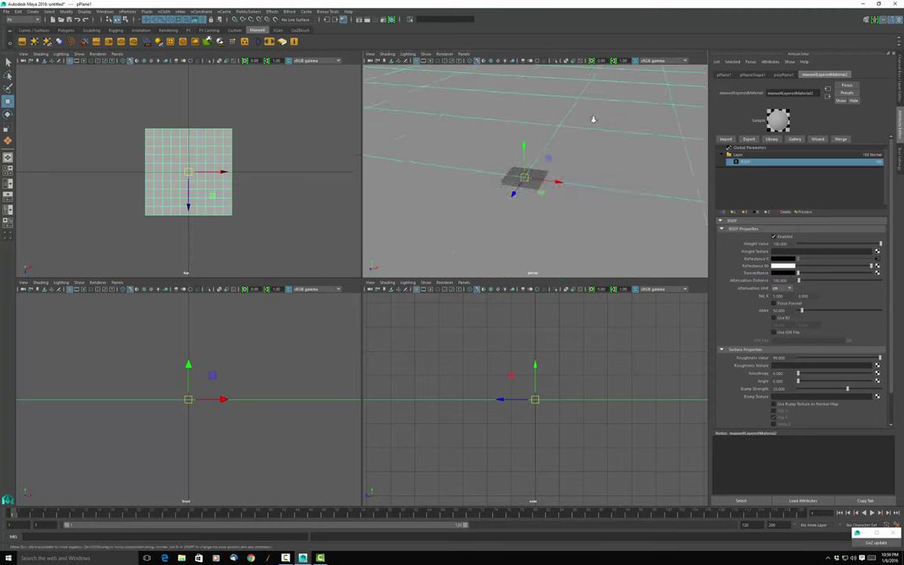
pyautogui.scroll(-3, 594, 120)
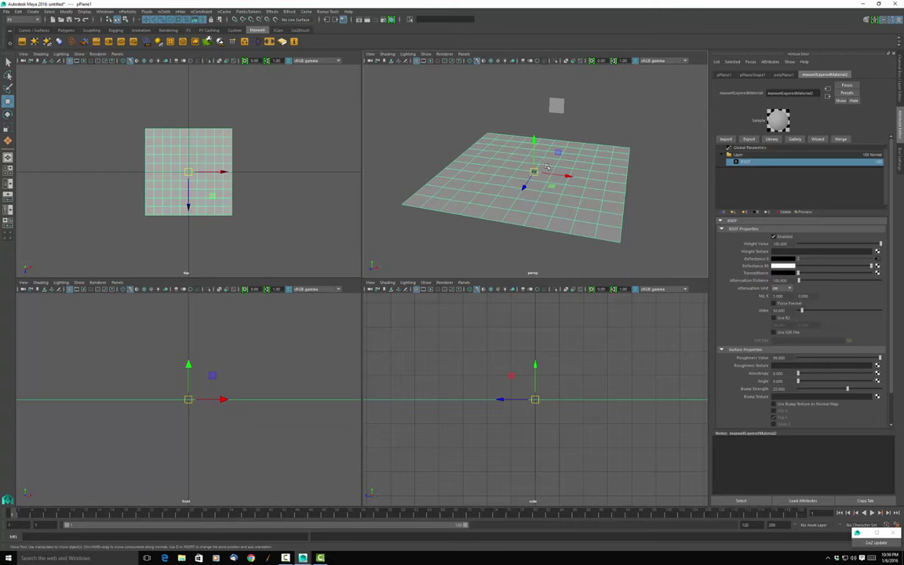
pyautogui.click(557, 105)
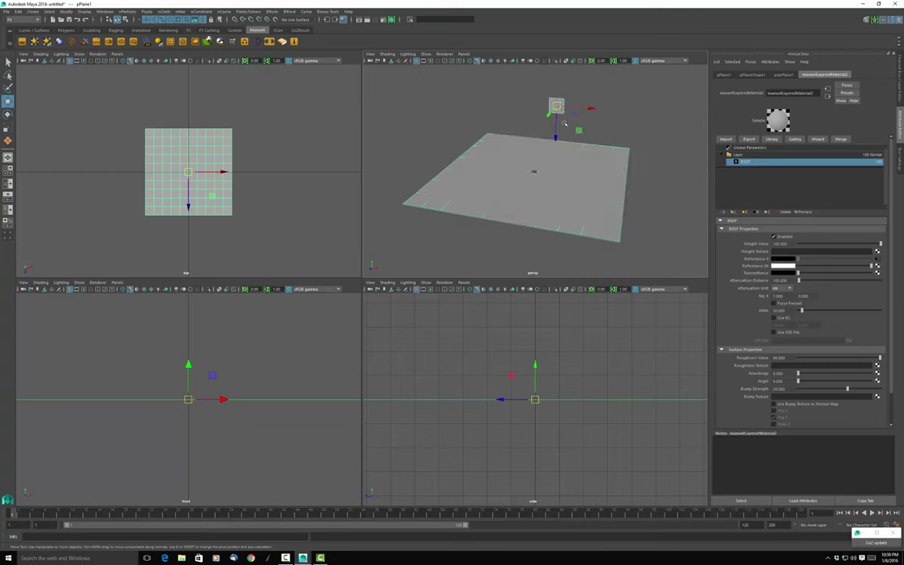
pyautogui.click(487, 185)
pyautogui.scroll(5, 494, 186)
pyautogui.keyDown('alt'); pyautogui.moveTo(499, 188); pyautogui.dragTo(515, 118, button='middle'); pyautogui.keyUp('alt')
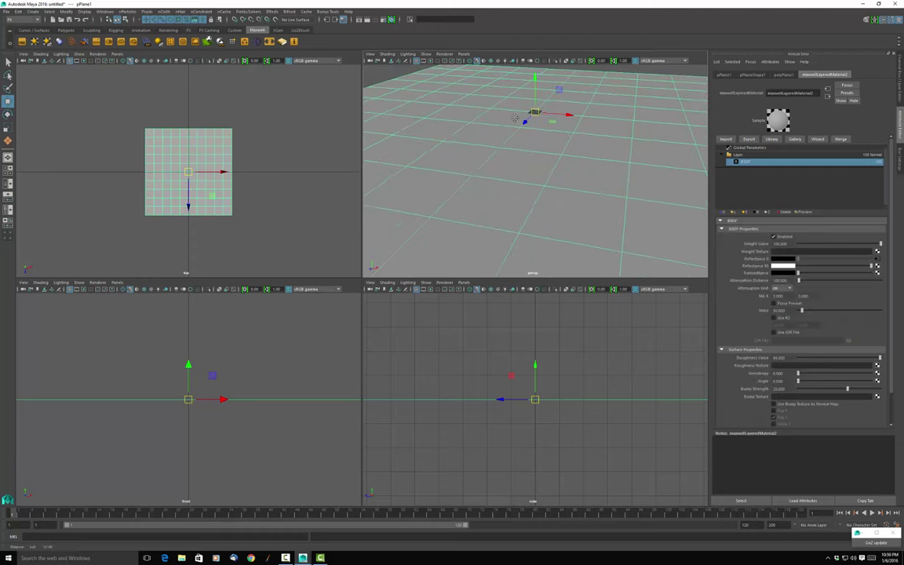
# Test-render the textured ground plane in Maxwell Render and raise the camera ISO to about 12200.
pyautogui.scroll(-2, 516, 118)
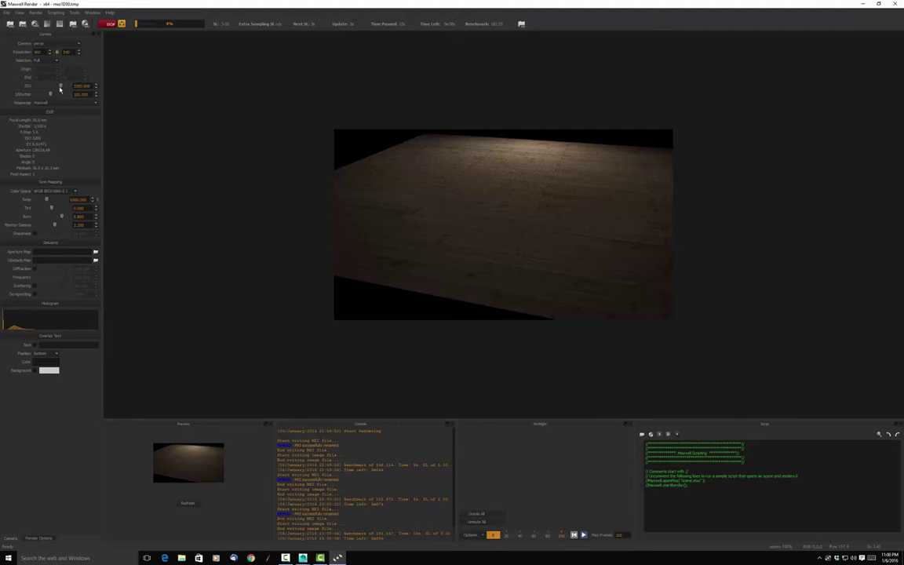
pyautogui.moveTo(59, 87); pyautogui.dragTo(65, 87)
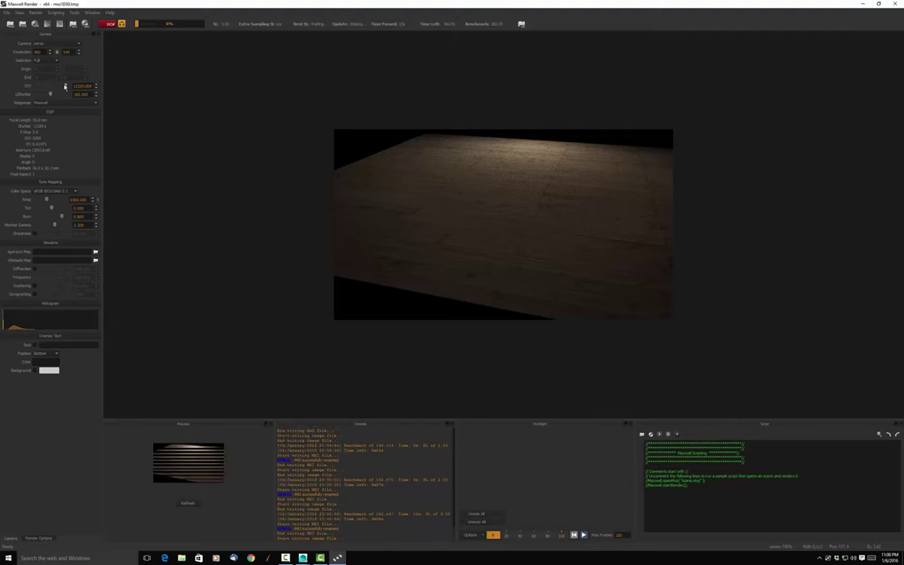
# Fine-tune the render's camera ISO to about 11000, stop the render, and return to the Maya scene with the render windows closed.
pyautogui.moveTo(65, 87); pyautogui.dragTo(65, 87)
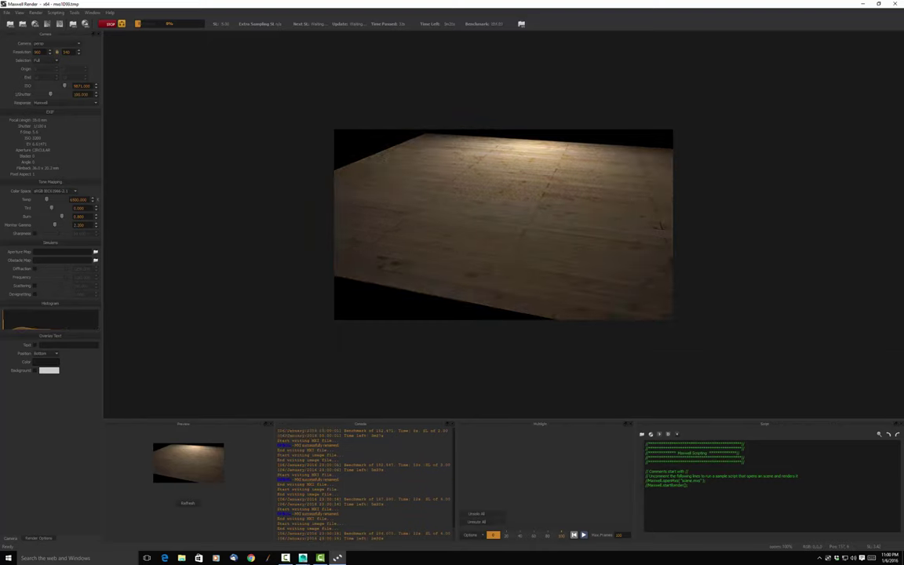
pyautogui.moveTo(64, 88); pyautogui.dragTo(66, 87)
pyautogui.click(109, 24)
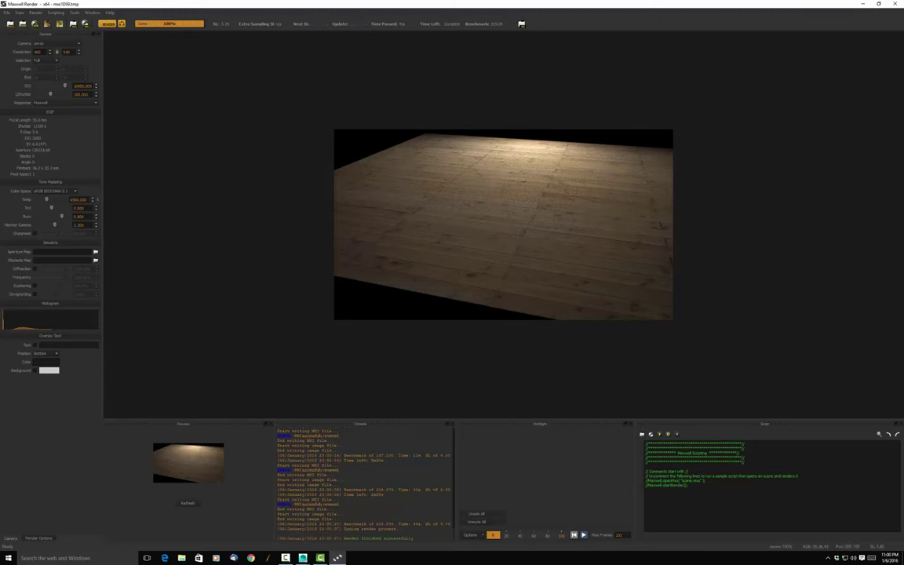
pyautogui.hotkey('alt', 'F4')
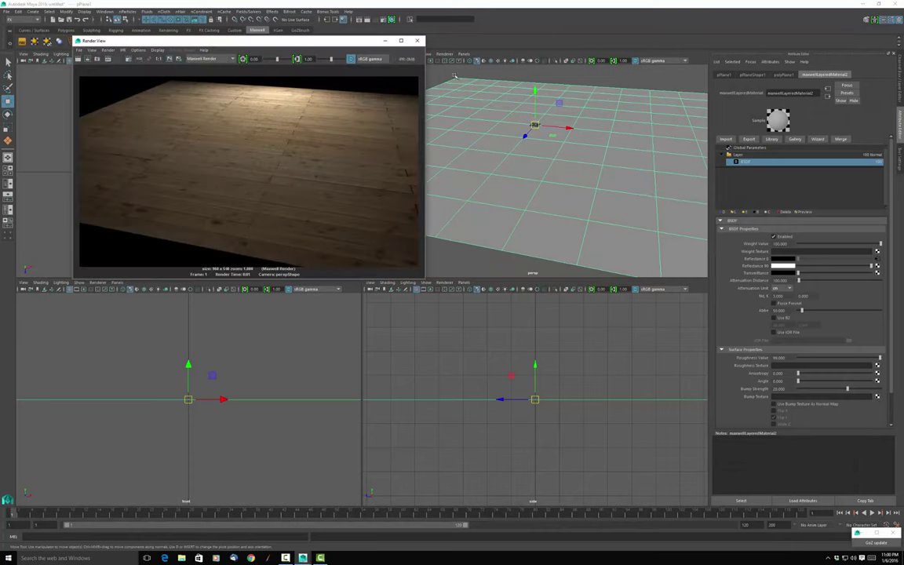
pyautogui.click(417, 40)
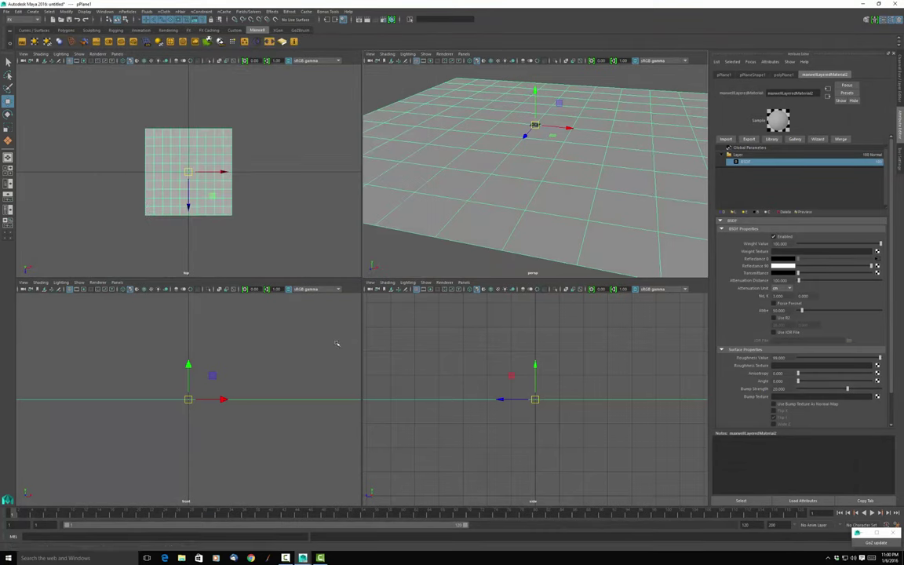
# Deselect the ground plane and select the small emitter plane above it to examine its emitter attributes.
pyautogui.moveTo(142, 340); pyautogui.dragTo(222, 390)
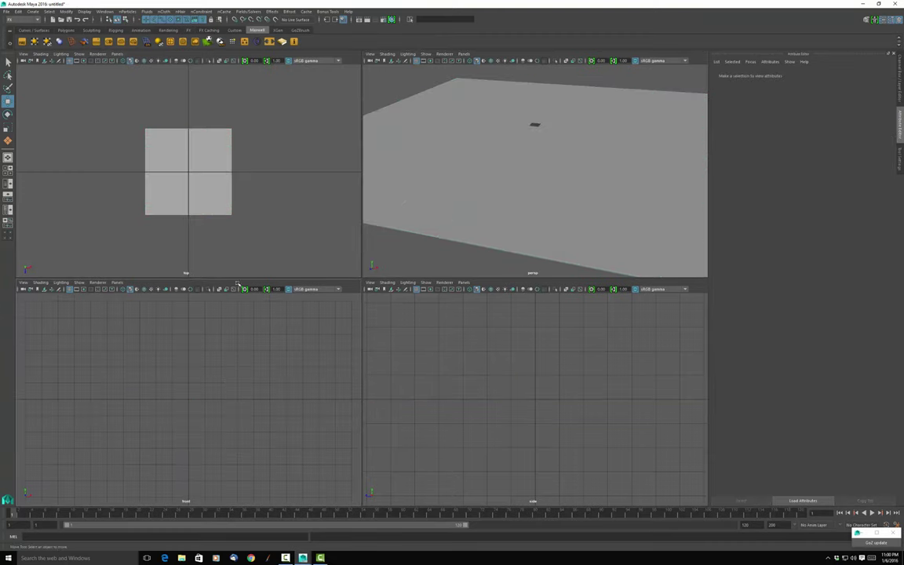
pyautogui.moveTo(141, 85); pyautogui.dragTo(224, 120)
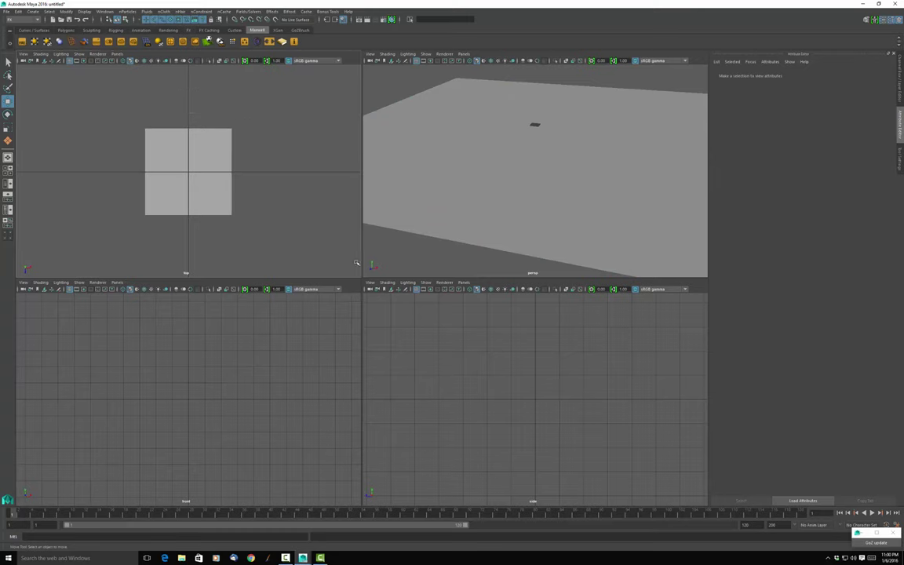
pyautogui.scroll(-6, 503, 160)
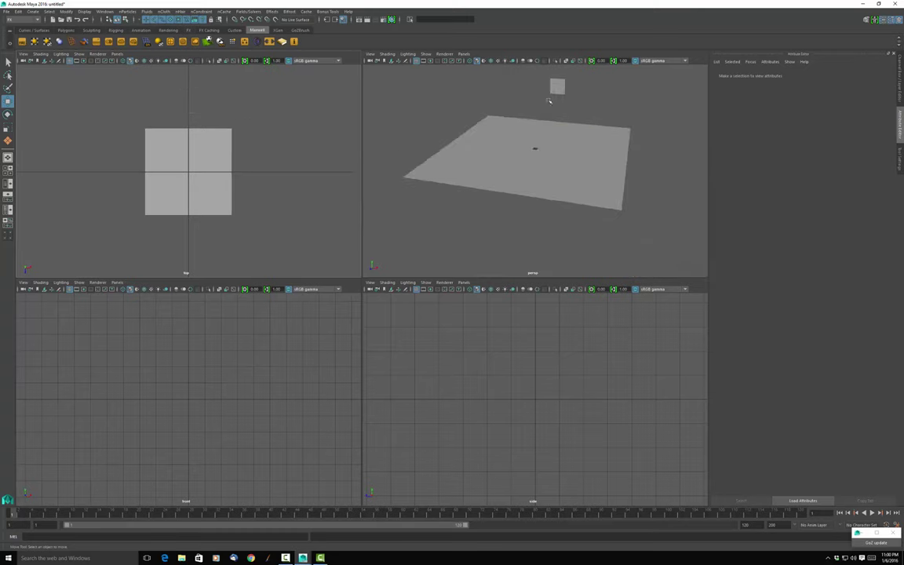
pyautogui.click(557, 89)
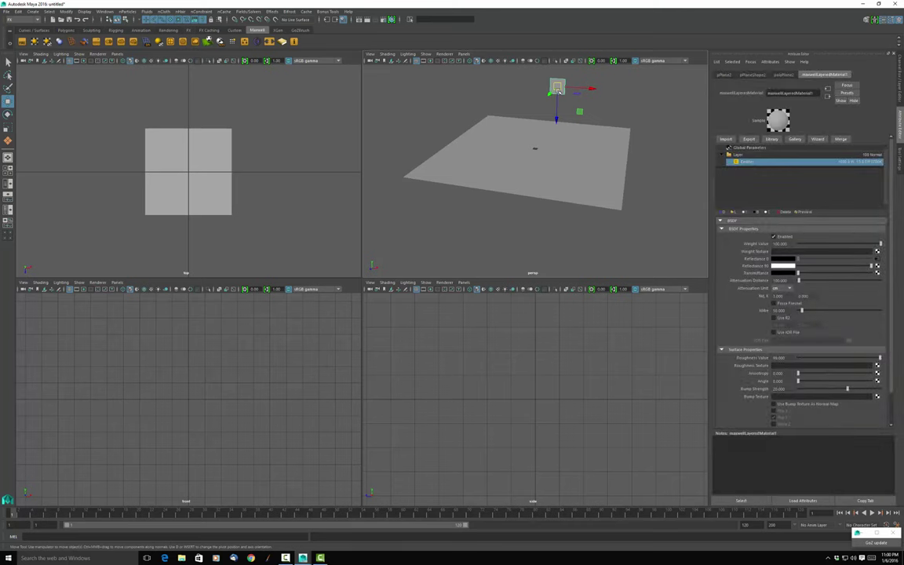
pyautogui.hotkey('ctrl', 'a')
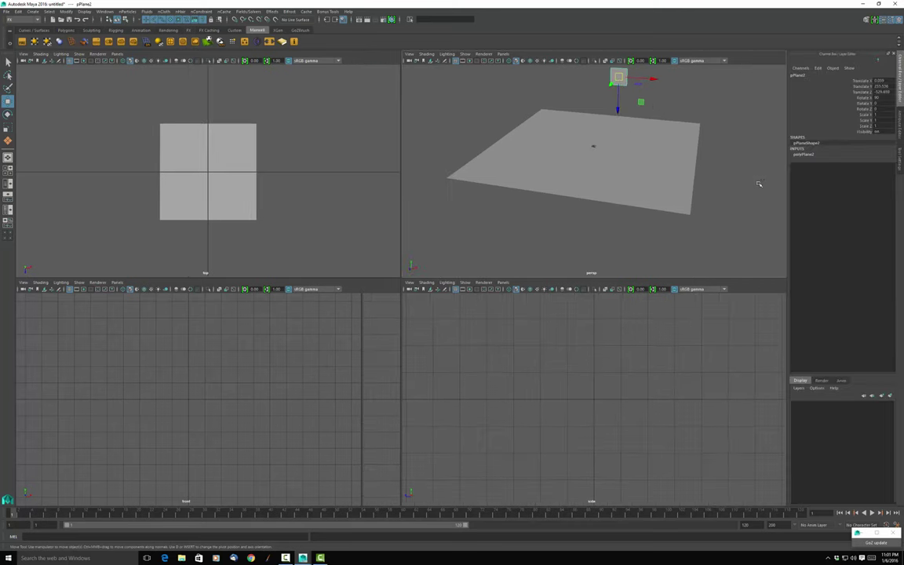
pyautogui.hotkey('ctrl', 'a')
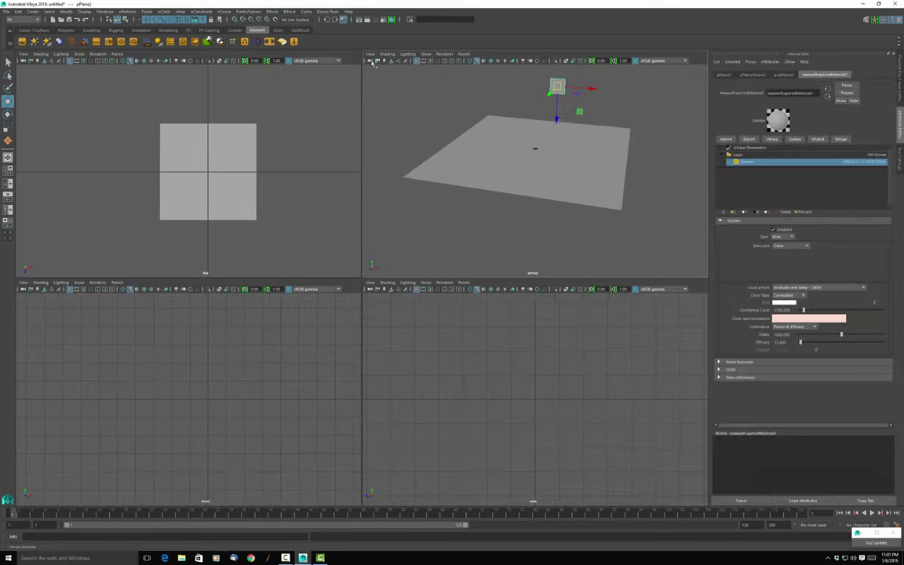
# Select the perspective view's camera and set its Maxwell Film ISO to 12000.
pyautogui.click(370, 53)
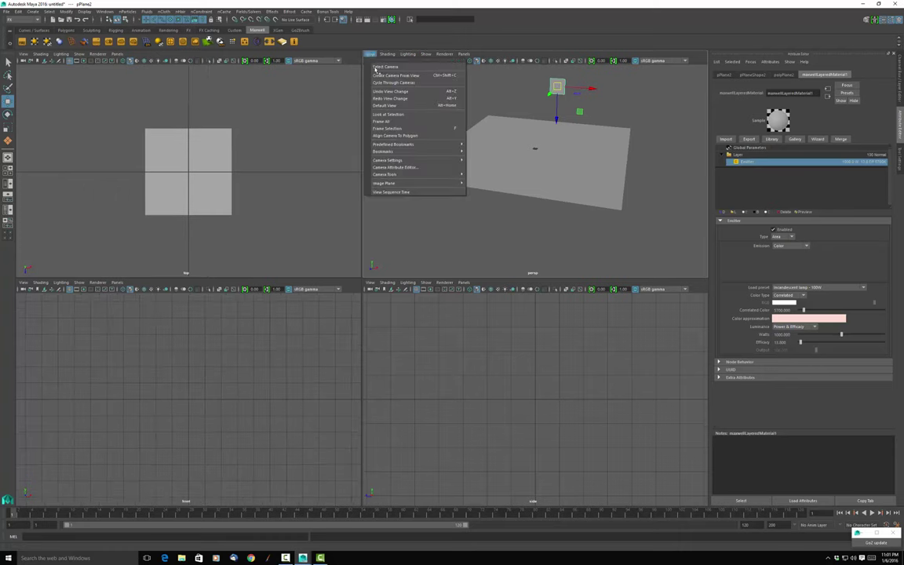
pyautogui.click(377, 67)
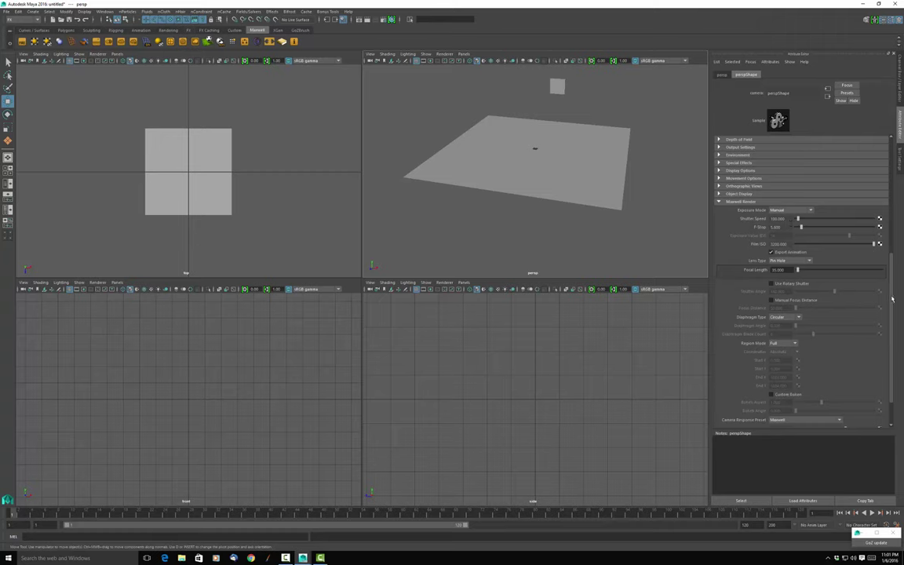
pyautogui.scroll(-2, 889, 347)
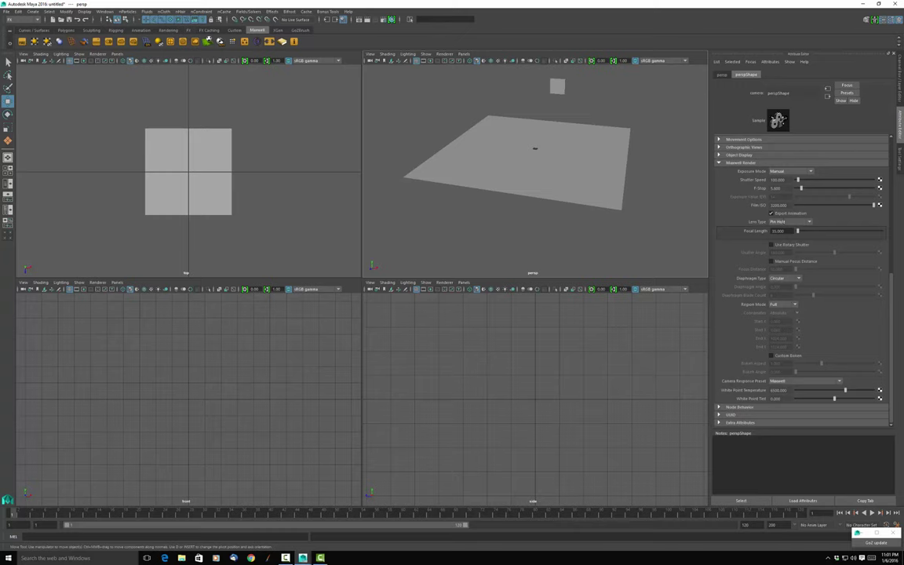
pyautogui.moveTo(787, 205); pyautogui.dragTo(739, 206)
pyautogui.write('1000000')
pyautogui.press('Return')
# Start a Maxwell FIRE preview framed closely on the ground plane and open the plane's layered material attributes.
pyautogui.click(474, 165)
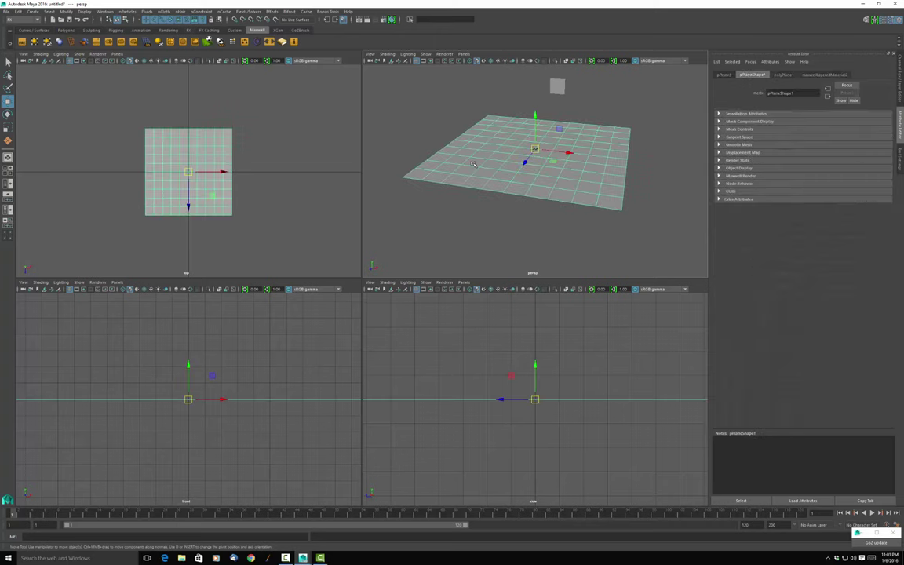
pyautogui.scroll(5, 504, 148)
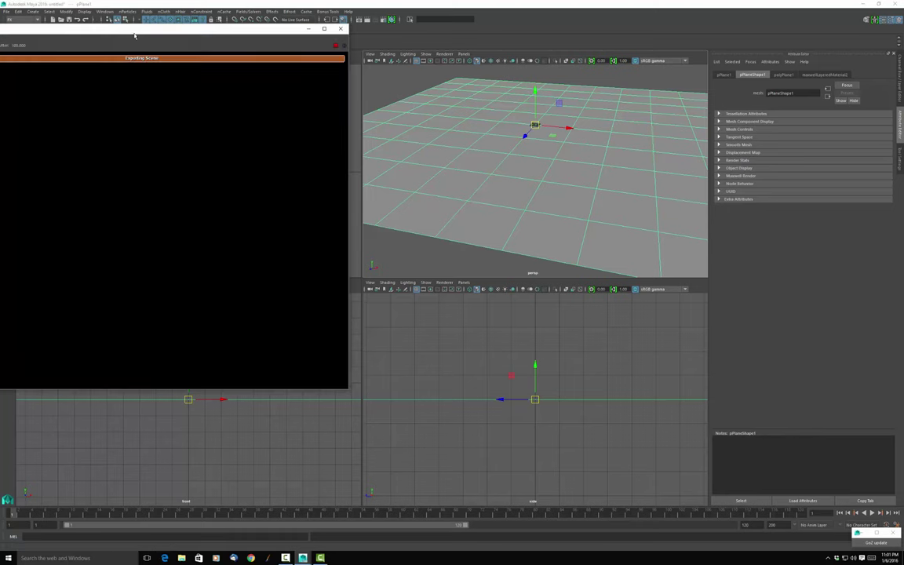
pyautogui.moveTo(151, 28); pyautogui.dragTo(215, 39)
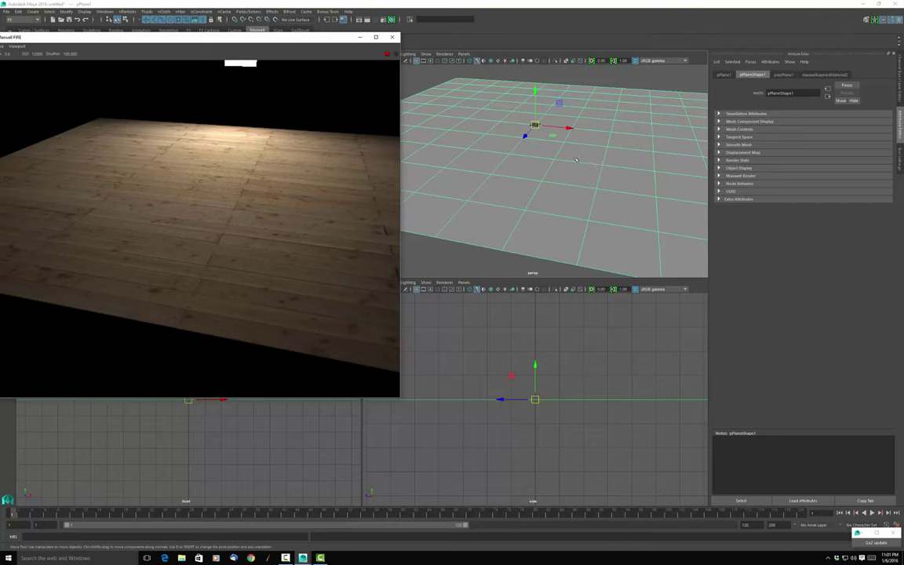
pyautogui.click(605, 152)
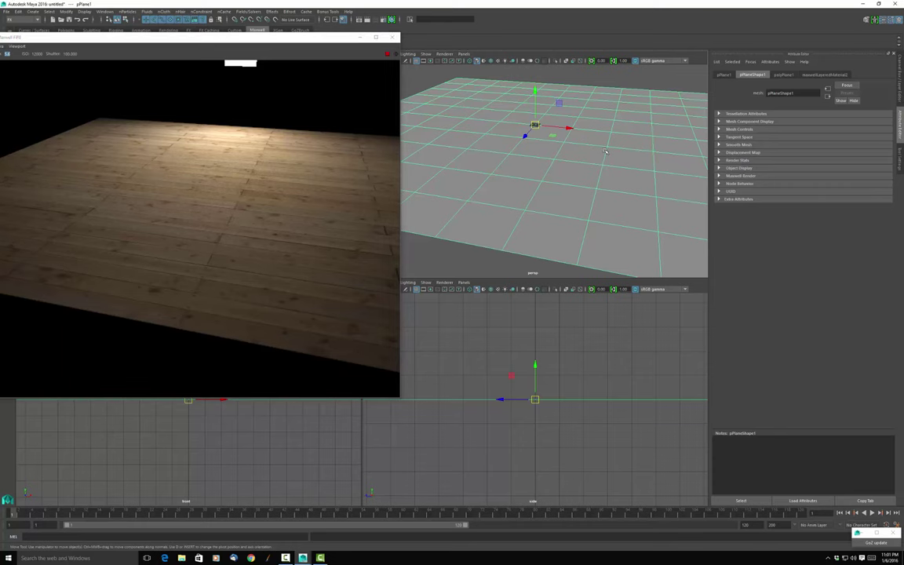
pyautogui.hotkey('ctrl', 'a')
pyautogui.hotkey('ctrl', 'a')
pyautogui.click(821, 76)
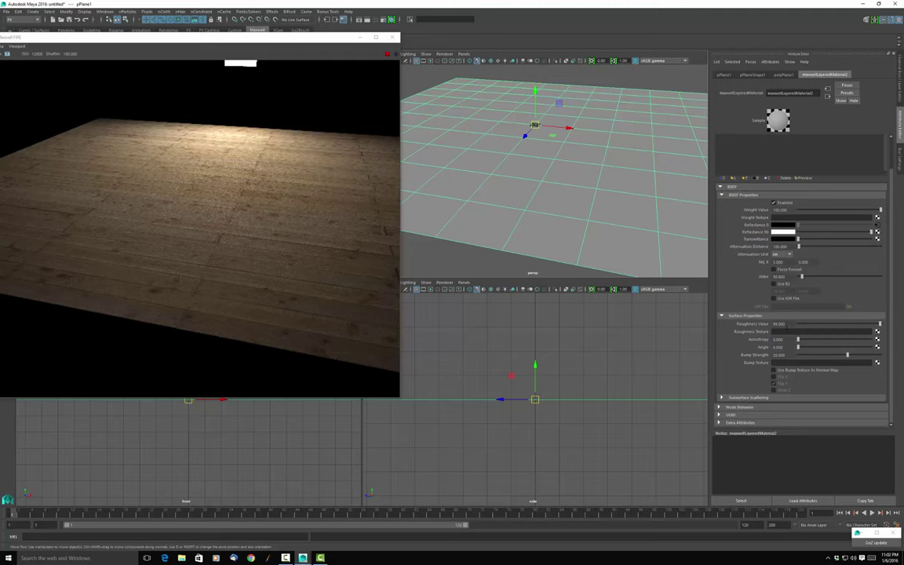
# Try roughness values of 50, 99 and 0 on the ground material's BSDF.
pyautogui.doubleClick(780, 323)
pyautogui.write('50')
pyautogui.write('99')
pyautogui.press('Return')
pyautogui.write('0.6')
pyautogui.press('Return')
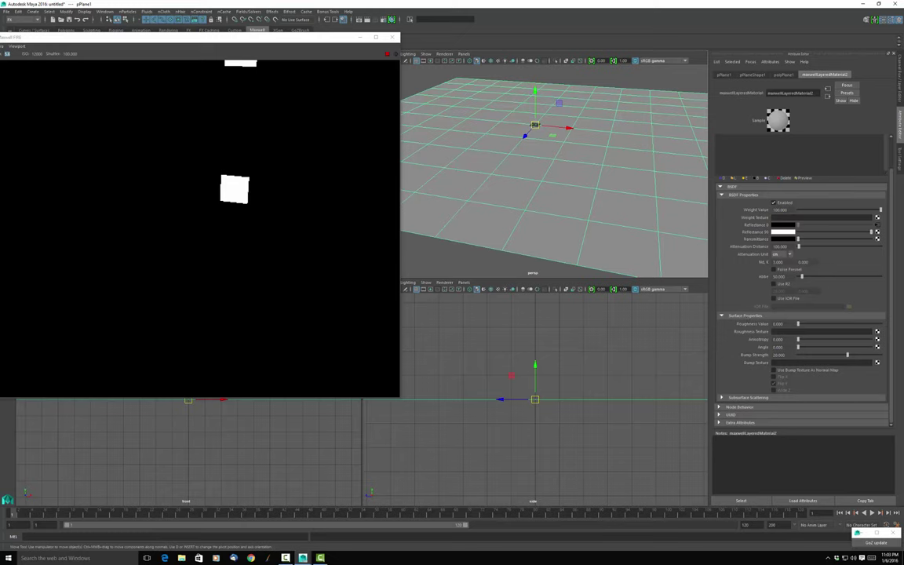
# Try a roughness of 40 on the ground material, and then raise it to 96.
pyautogui.click(778, 324)
pyautogui.write('40')
pyautogui.press('Return')
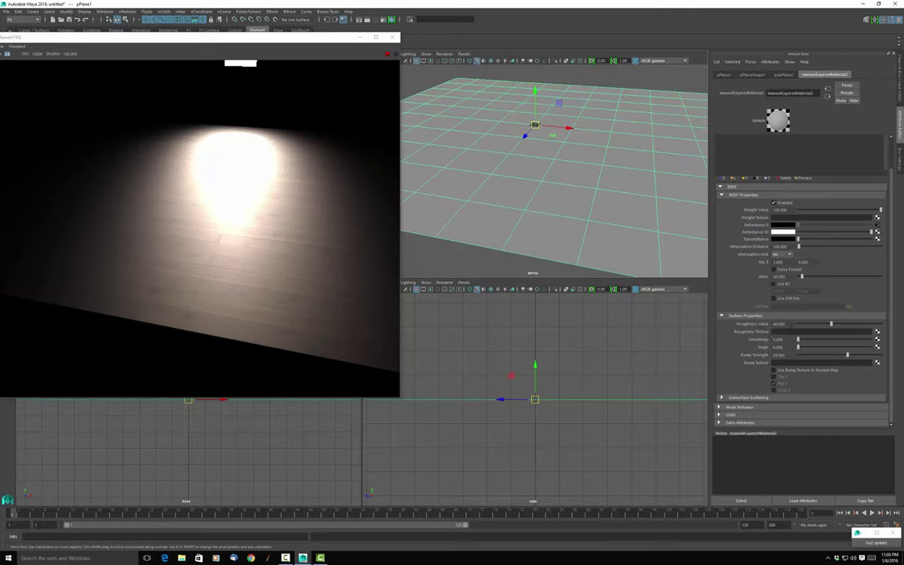
pyautogui.doubleClick(778, 324)
pyautogui.write('0')
pyautogui.press('Return')
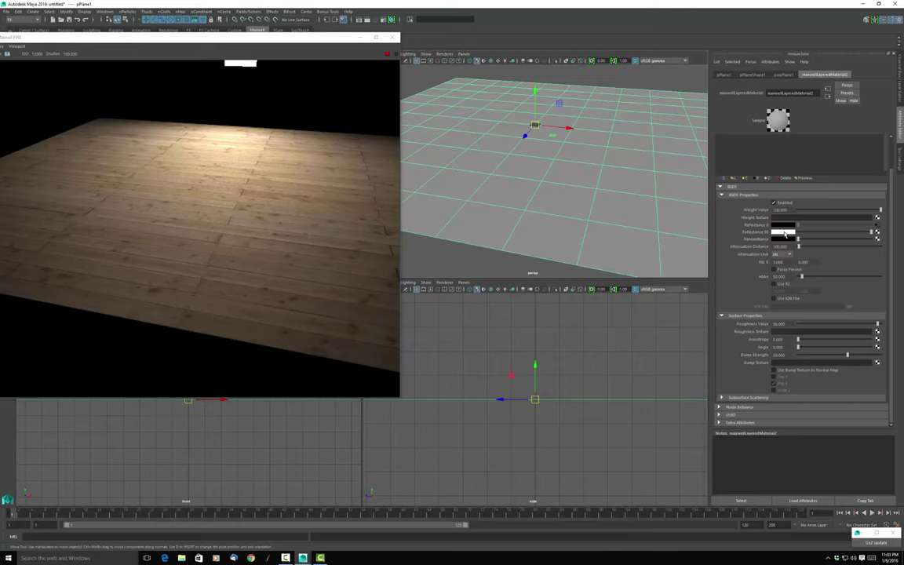
# Try a red Reflectance 90 color with roughness about 80.7, checking the ground from a grazing angle and from above.
pyautogui.click(785, 233)
pyautogui.keyDown('alt'); pyautogui.moveTo(570, 157); pyautogui.dragTo(571, 147); pyautogui.keyUp('alt')
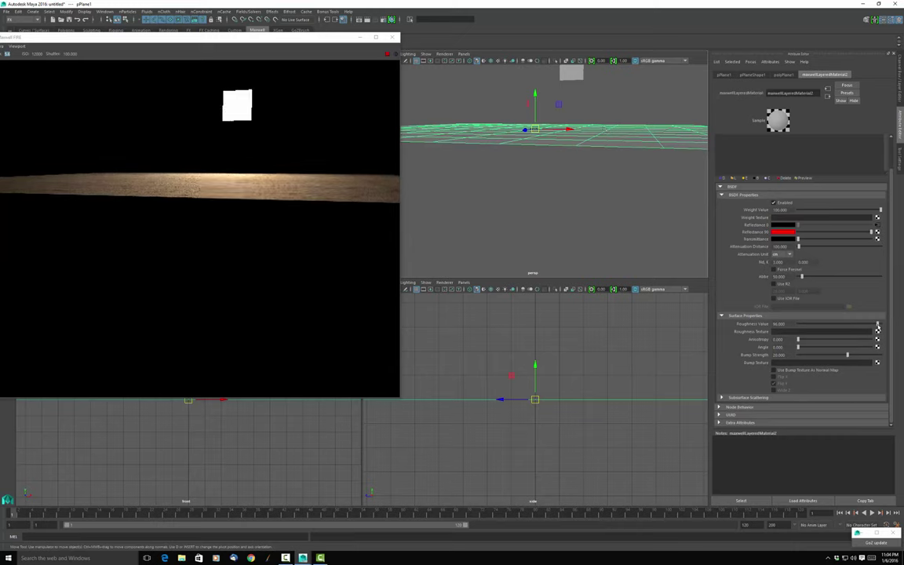
pyautogui.moveTo(877, 323); pyautogui.dragTo(866, 324)
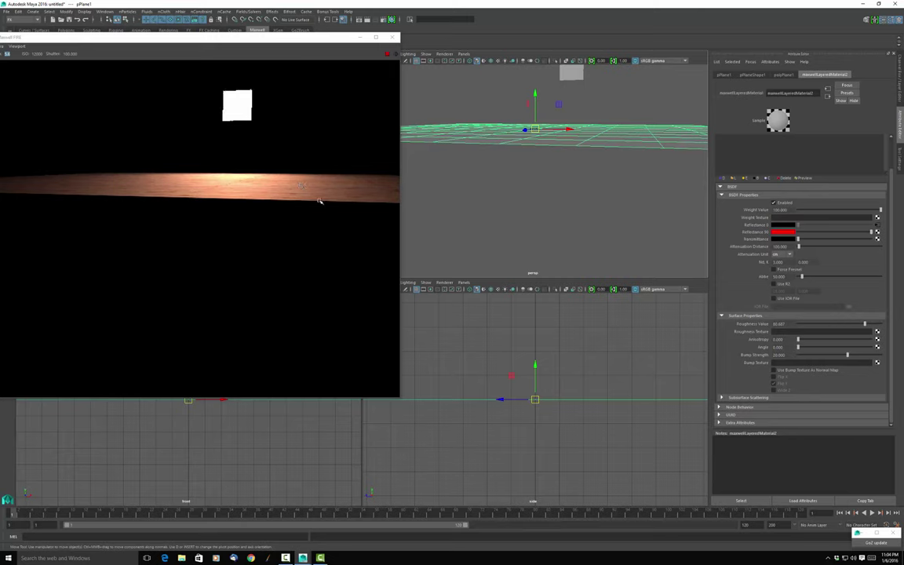
pyautogui.click(778, 324)
pyautogui.moveTo(586, 200)
pyautogui.keyDown('alt'); pyautogui.mouseDown()
pyautogui.moveTo(585, 218)
pyautogui.moveTo(584, 202)
pyautogui.moveTo(591, 212)
pyautogui.mouseUp(); pyautogui.keyUp('alt')
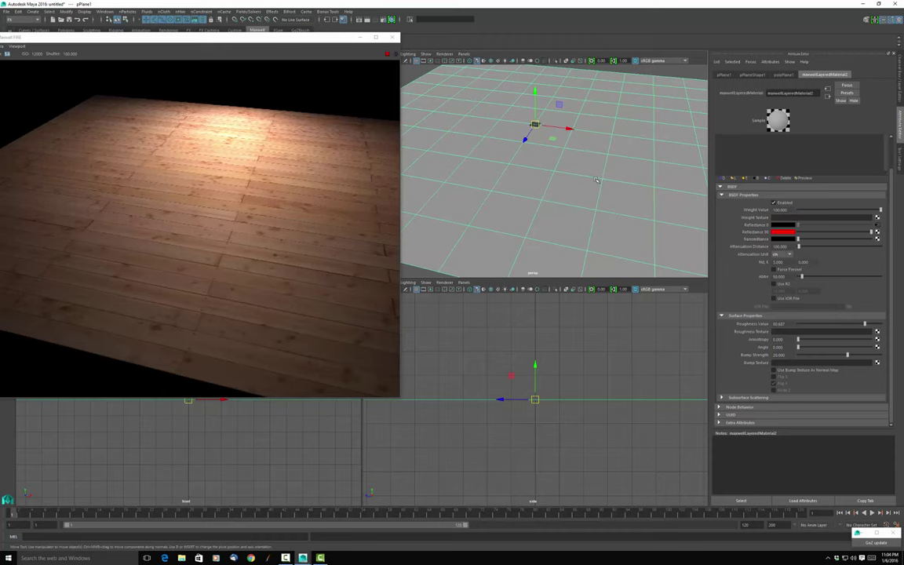
# Reset the Reflectance 90 color to white and map it with a file texture using boards+02_d100.jpg.
pyautogui.click(782, 232)
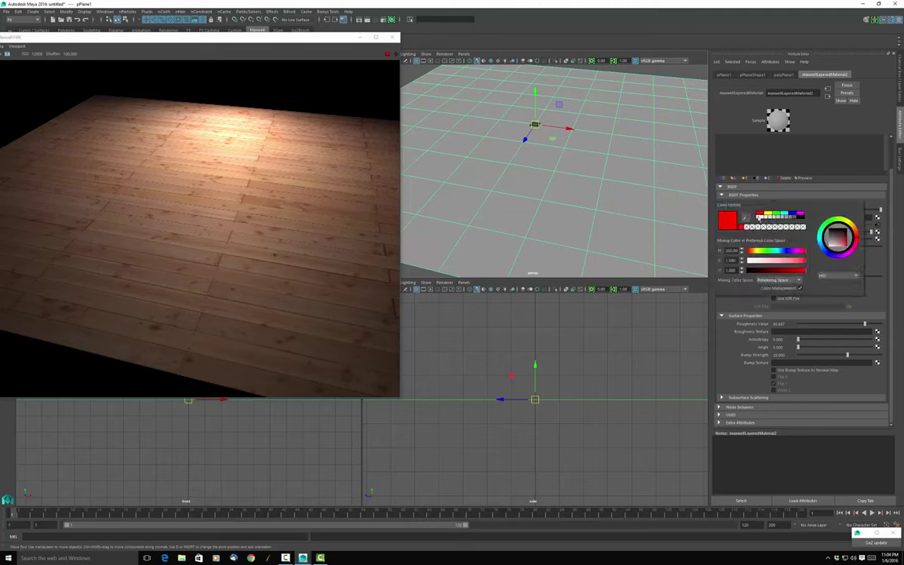
pyautogui.click(759, 215)
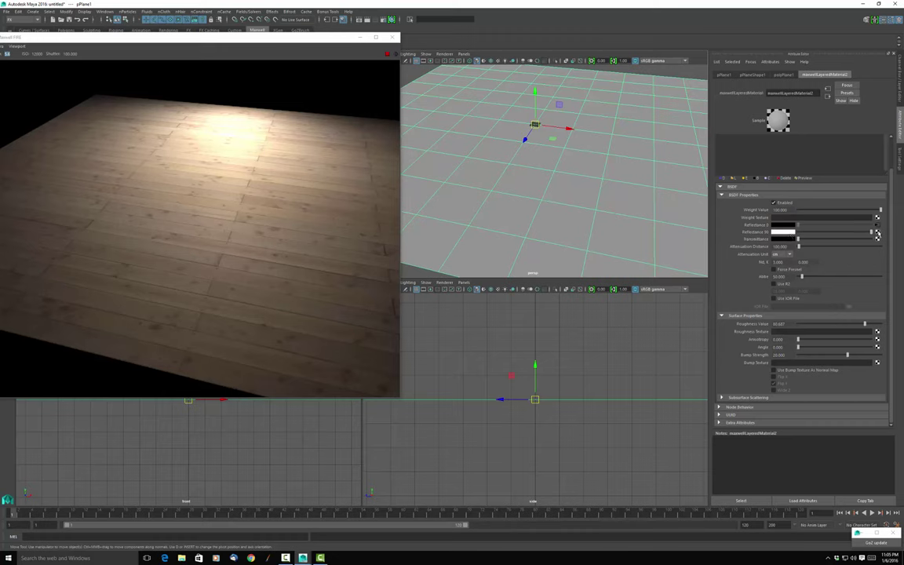
pyautogui.click(877, 234)
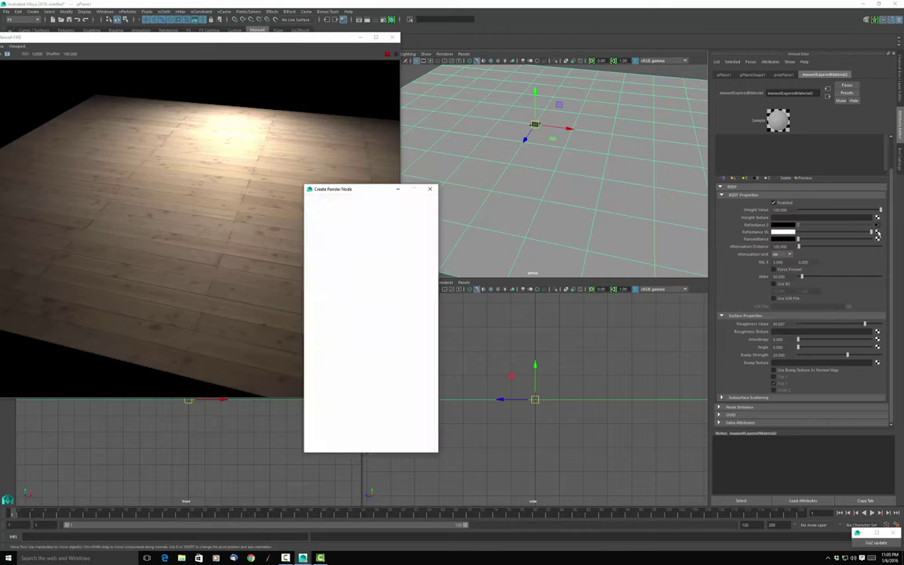
pyautogui.click(369, 247)
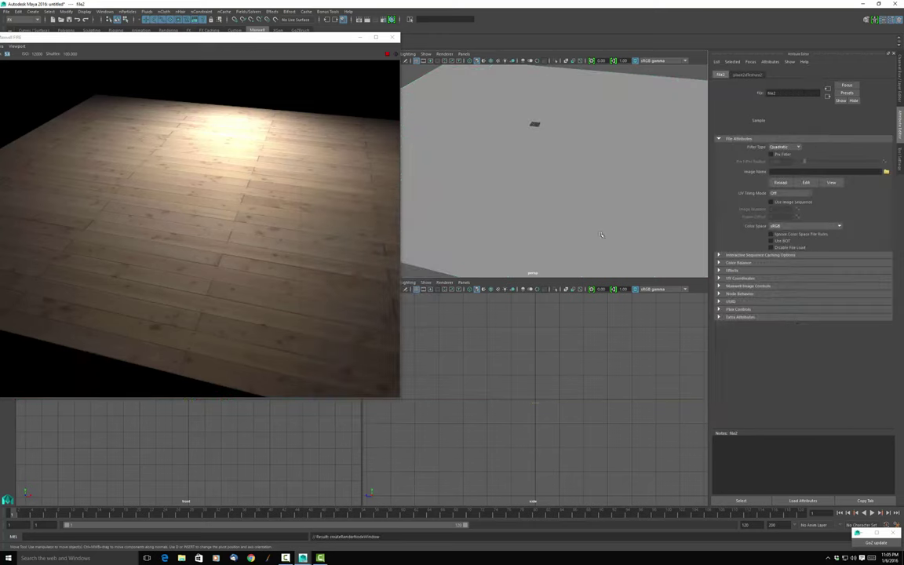
pyautogui.click(885, 172)
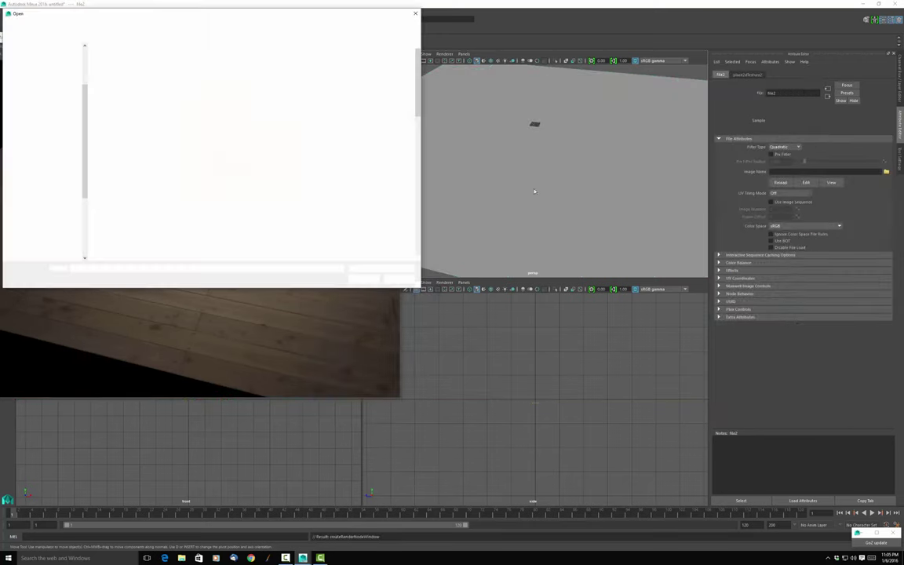
pyautogui.click(312, 66)
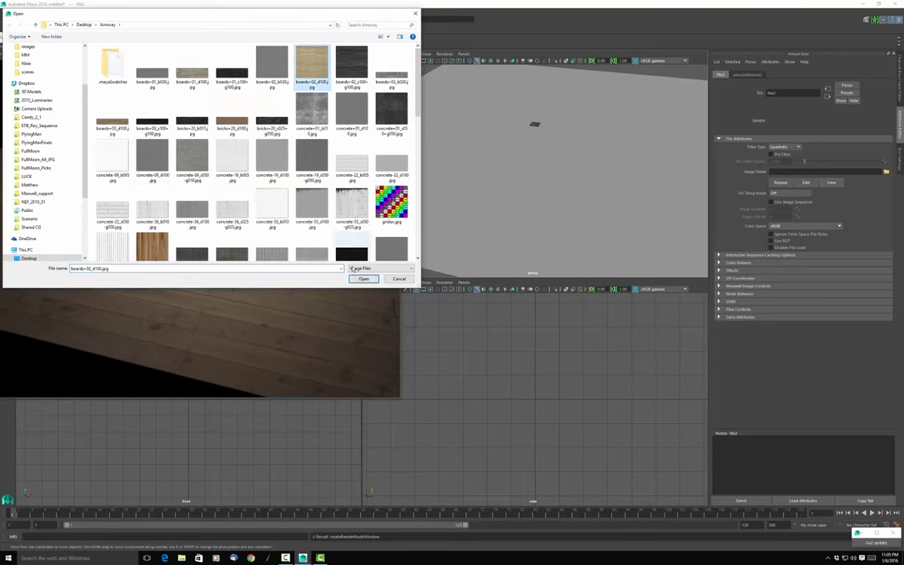
pyautogui.click(364, 280)
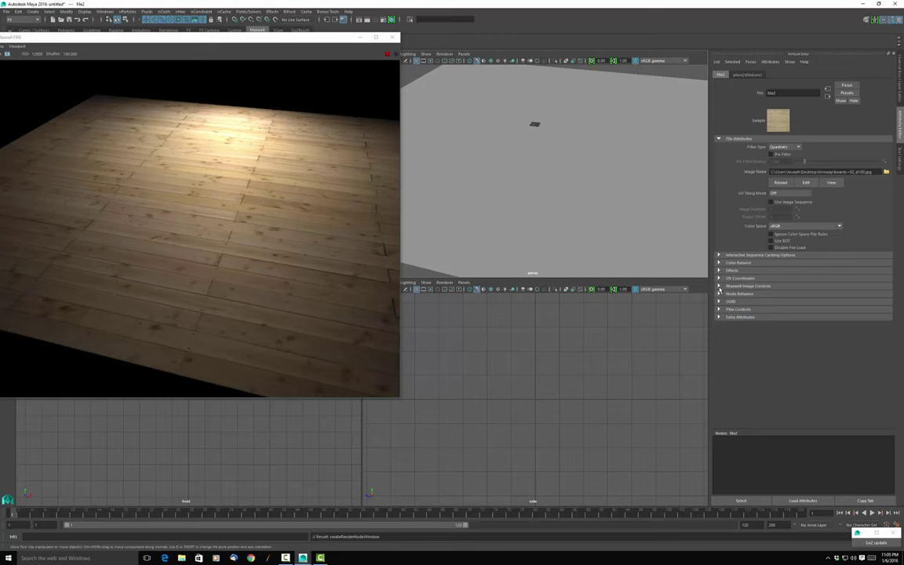
# Set the Reflectance 90 texture's Maxwell brightness to 10 and the ground material's roughness to 10.
pyautogui.click(719, 288)
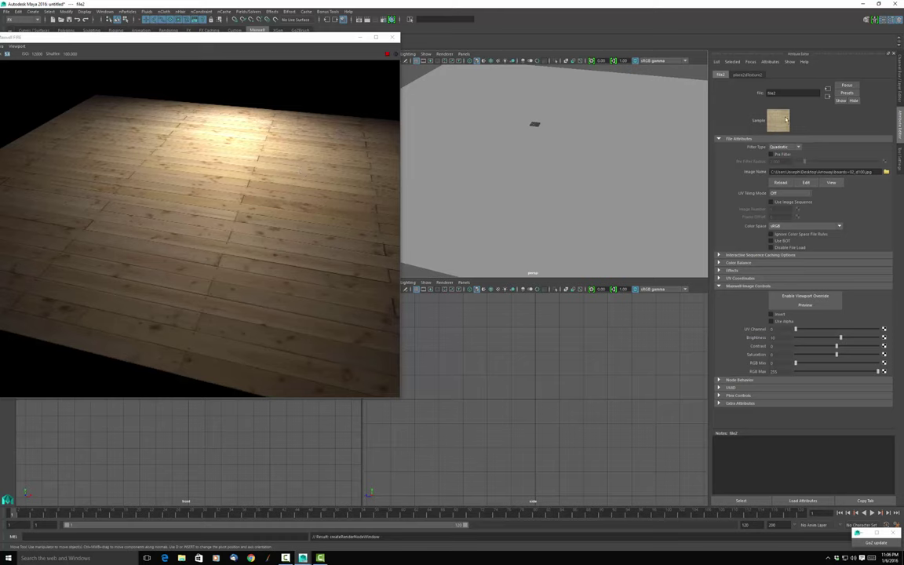
pyautogui.click(828, 96)
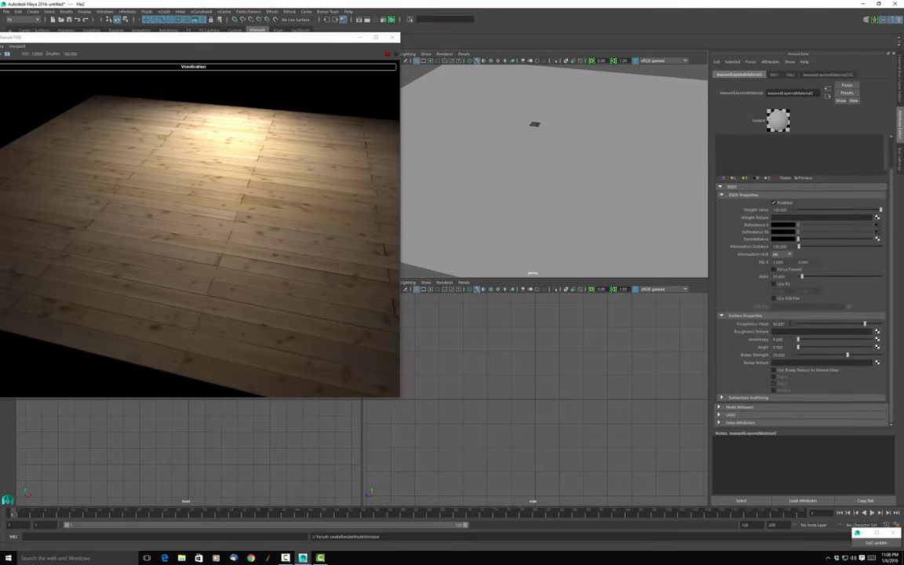
pyautogui.doubleClick(778, 324)
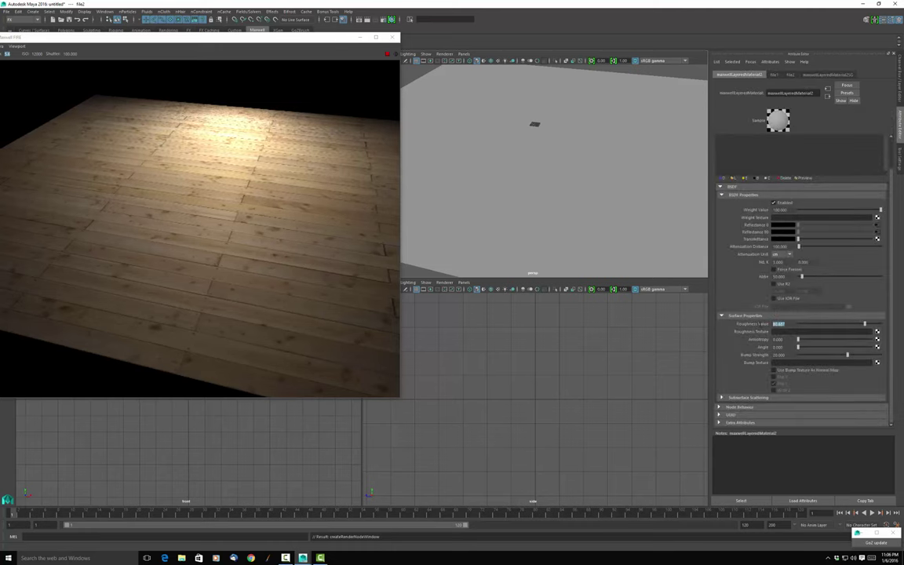
pyautogui.write('15.000')
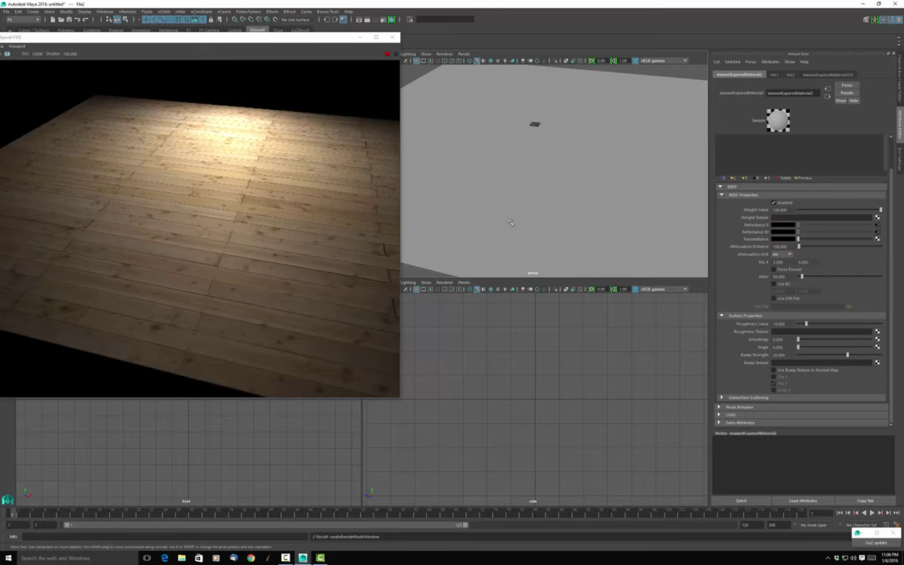
# Try a roughness of 0 on the ground material, and then raise it to about 98.
pyautogui.press('Return')
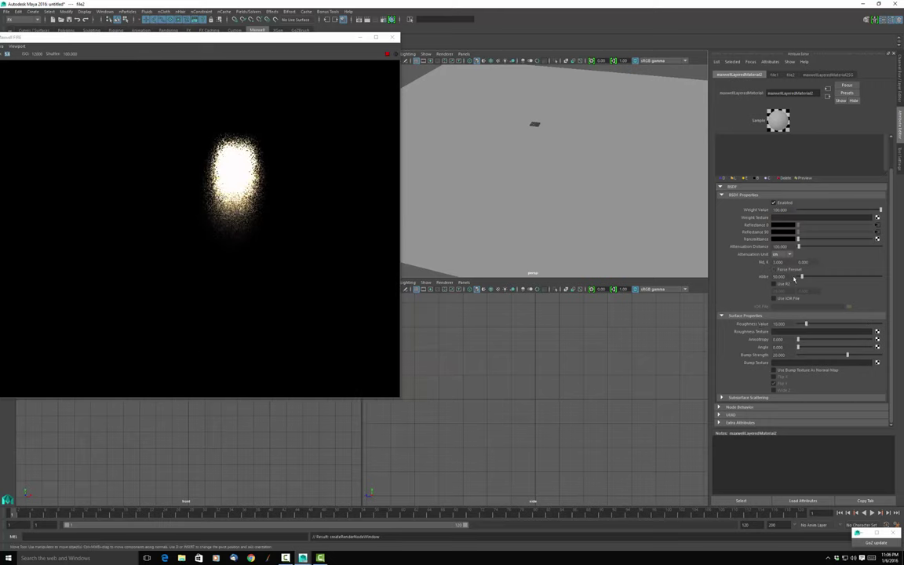
pyautogui.doubleClick(778, 323)
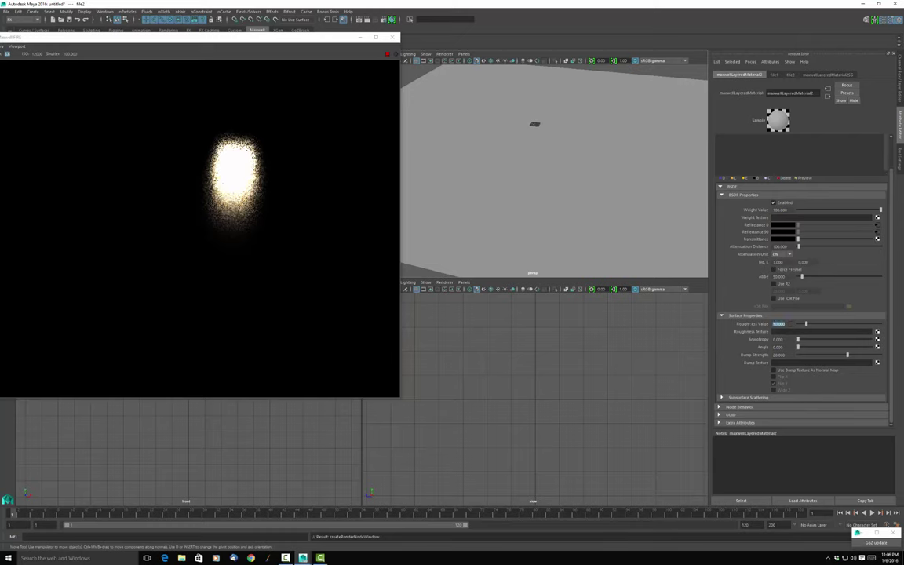
pyautogui.write('0')
pyautogui.press('Return')
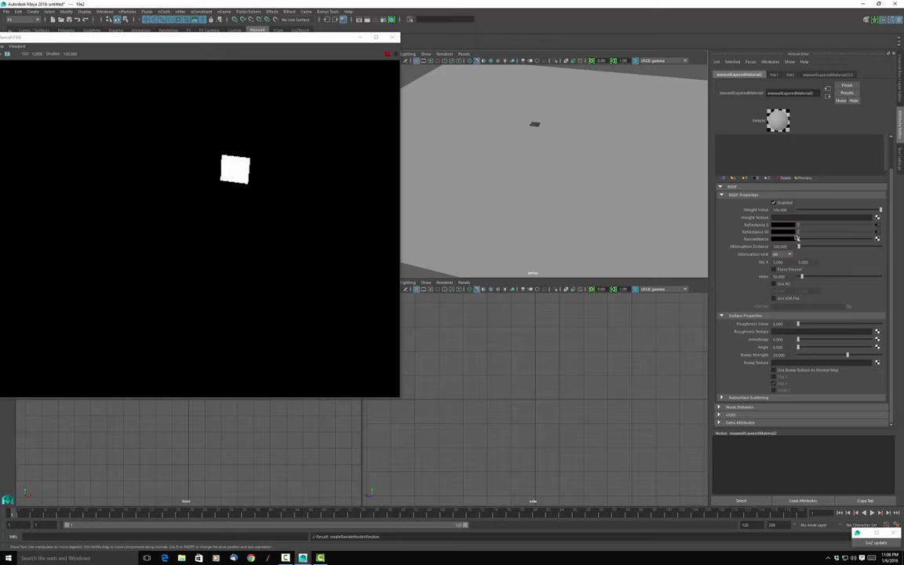
pyautogui.click(778, 323)
pyautogui.write('0')
pyautogui.press('Return')
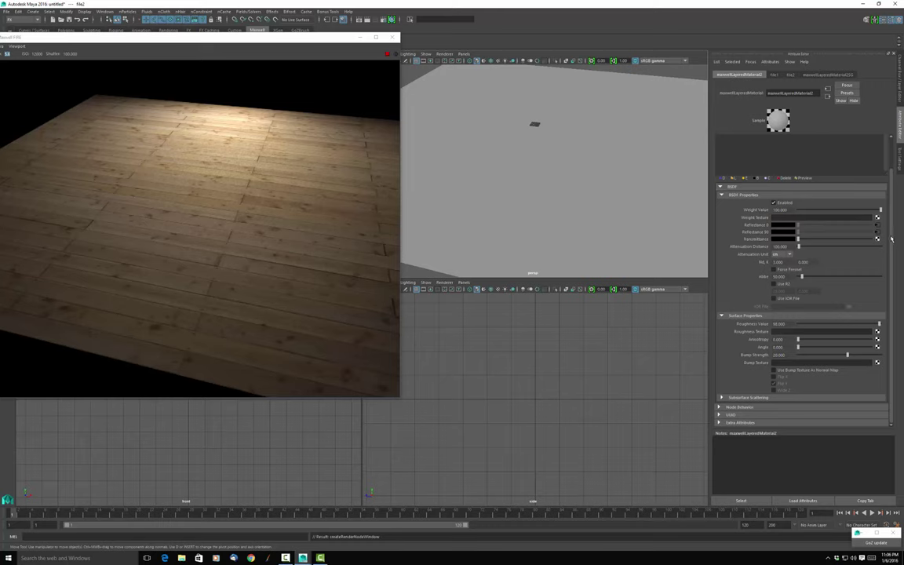
# Rename the ground material's existing layer as "rought wood diffuse".
pyautogui.moveTo(893, 237); pyautogui.dragTo(893, 193)
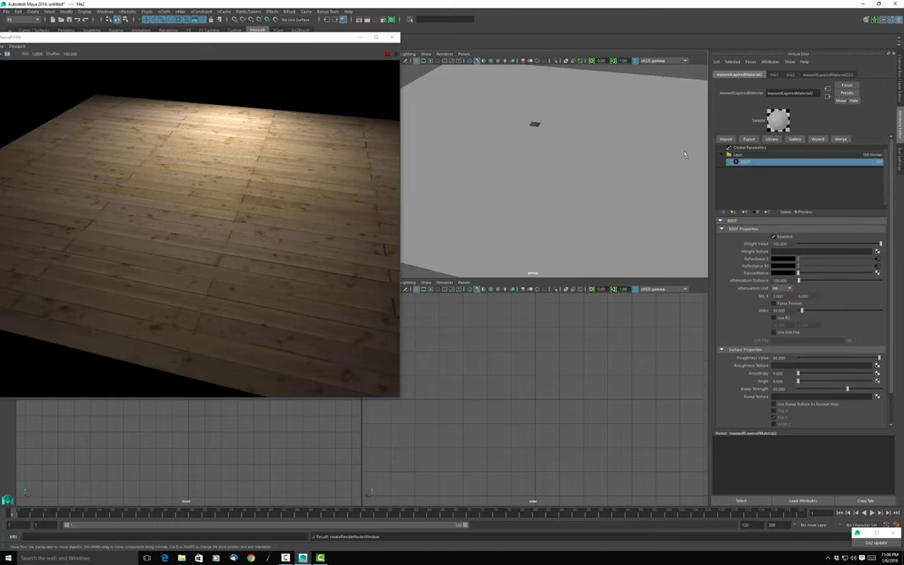
pyautogui.click(738, 155)
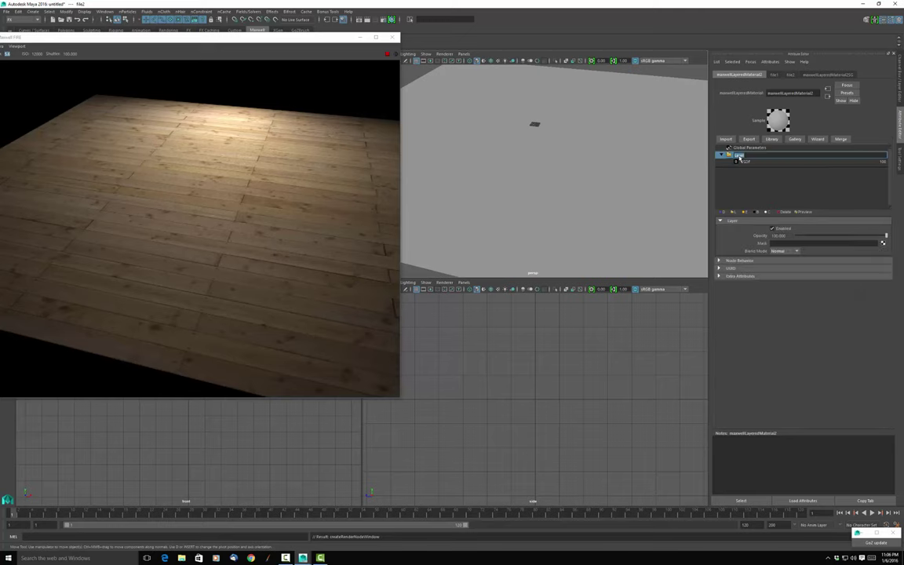
pyautogui.write('Wood')
pyautogui.write(' wood')
pyautogui.write(' dif')
pyautogui.write('fuse')
pyautogui.press('Return')
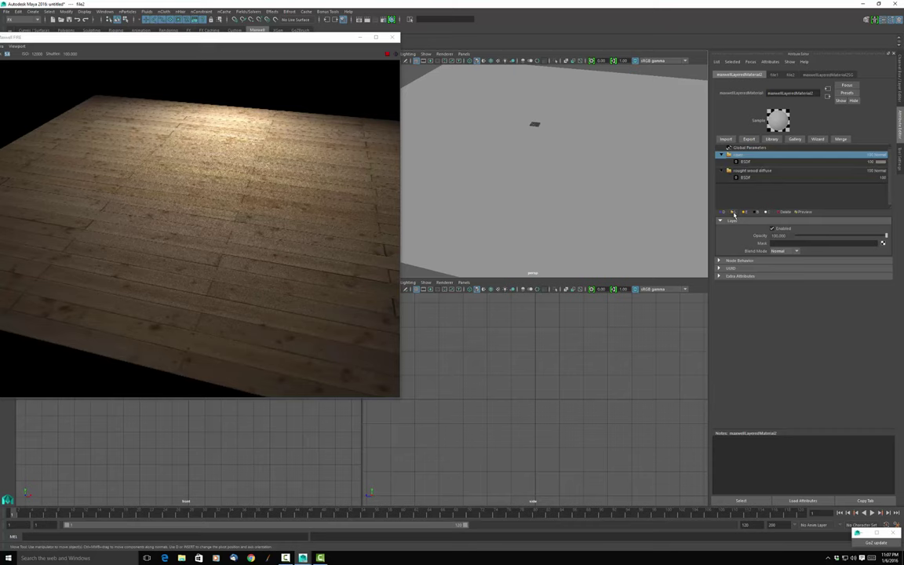
# Add a second layer above the wood diffuse layer and name it "shiny".
pyautogui.click(743, 161)
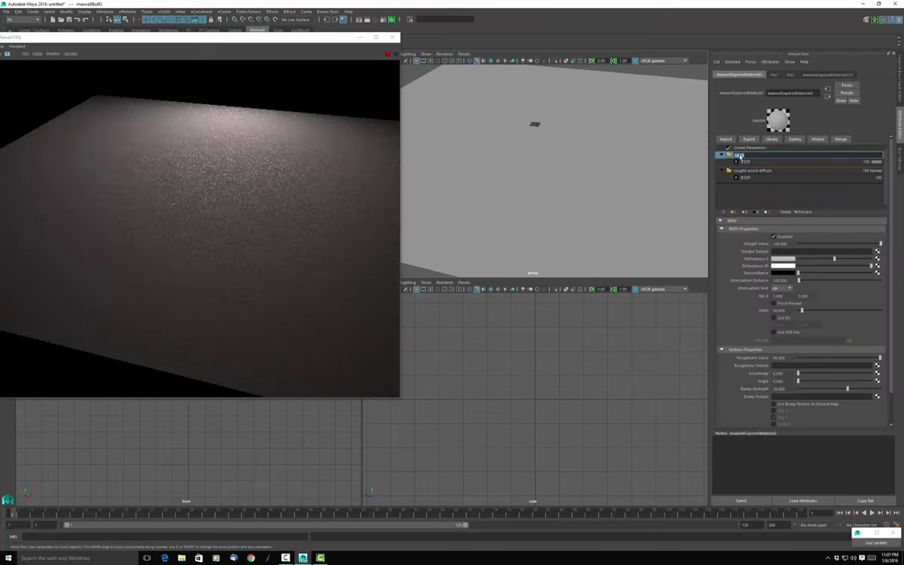
pyautogui.click(738, 156)
pyautogui.press('BackSpace')
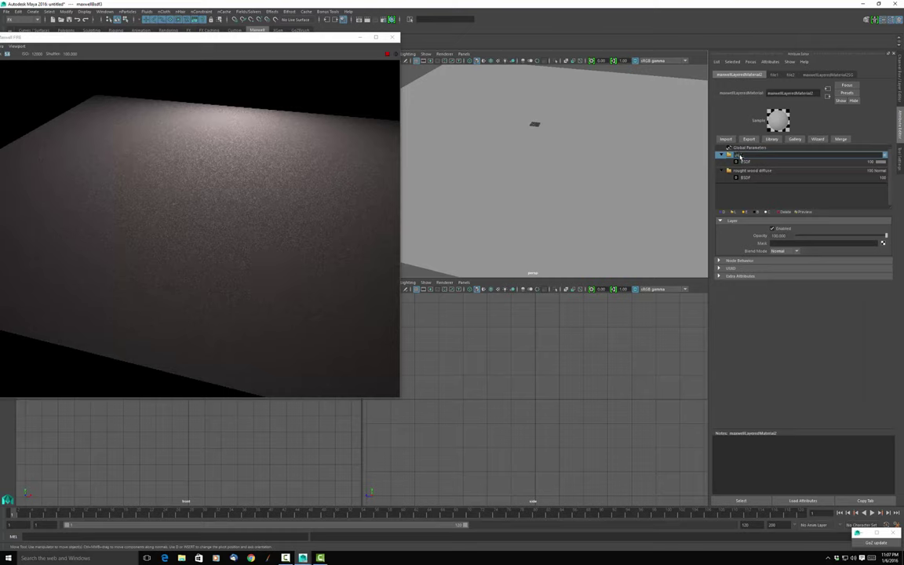
pyautogui.write('ivory')
pyautogui.press('Return')
# Set the shiny layer's blend mode to Additive.
pyautogui.click(771, 163)
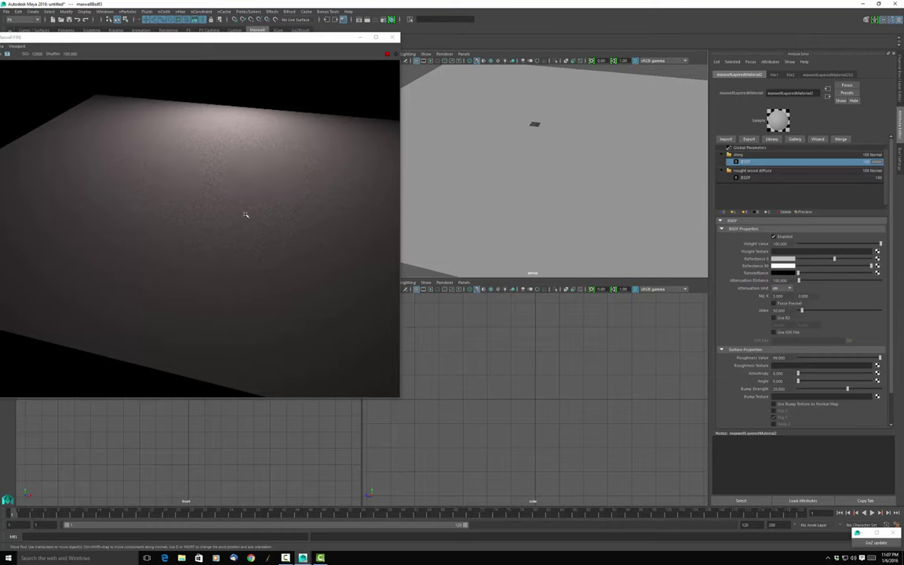
pyautogui.click(760, 156)
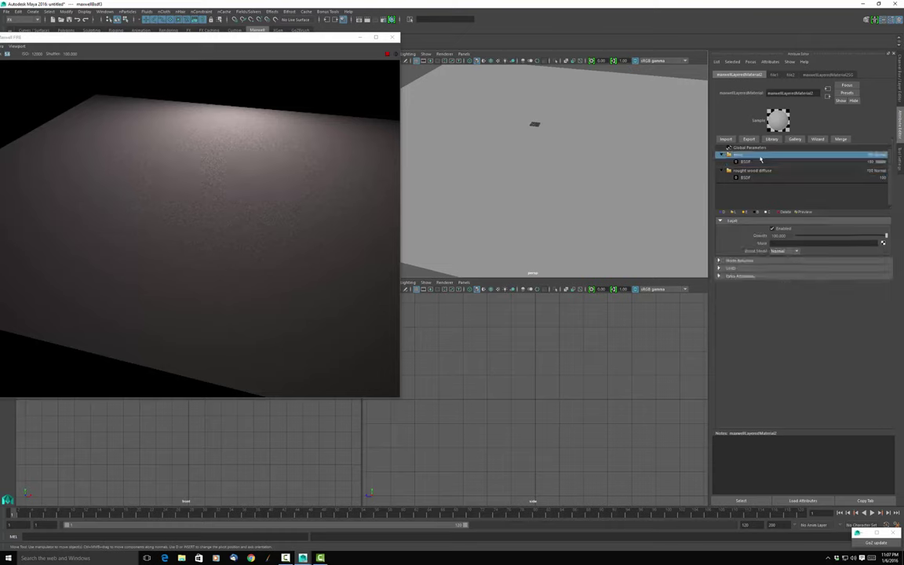
pyautogui.click(783, 251)
pyautogui.click(785, 266)
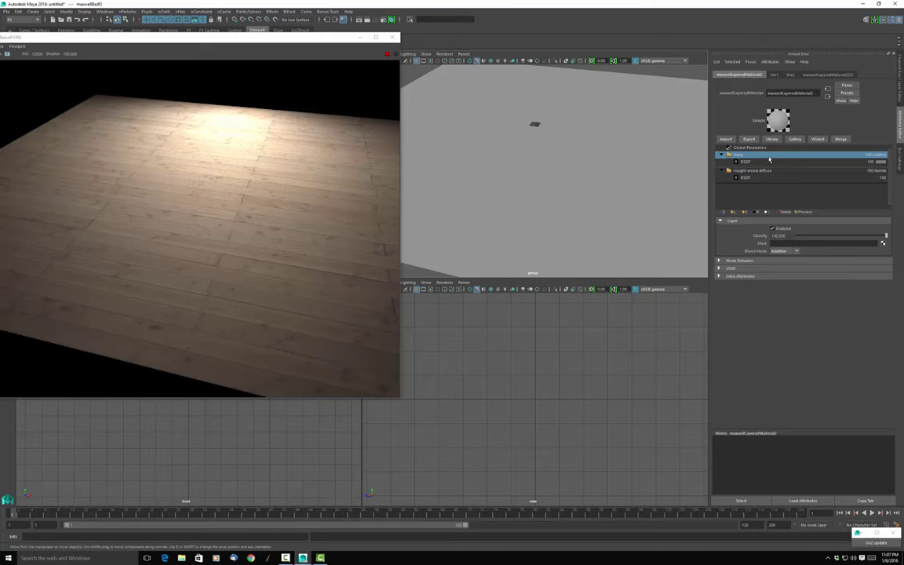
# Try the shiny layer's opacity at about 18 and at 0, and then return it to 100.
pyautogui.click(769, 160)
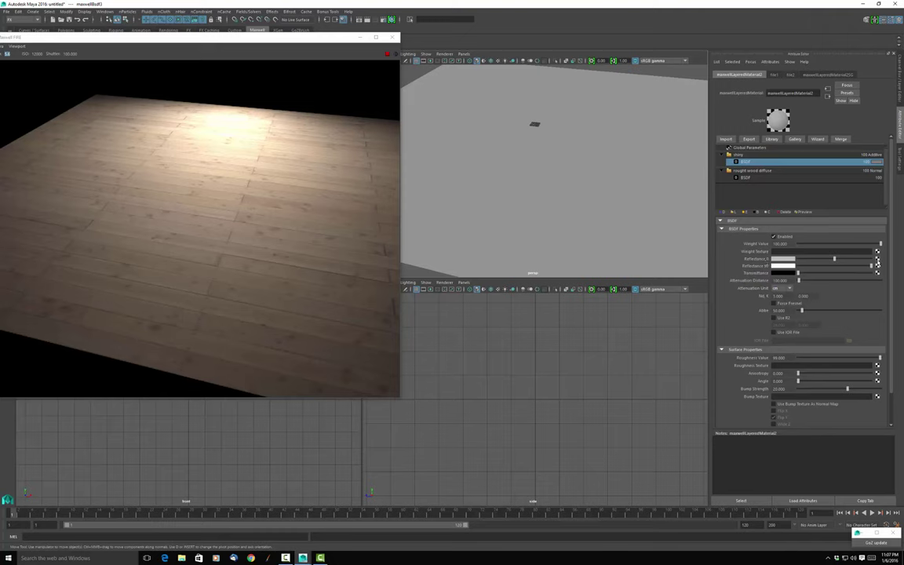
pyautogui.click(779, 156)
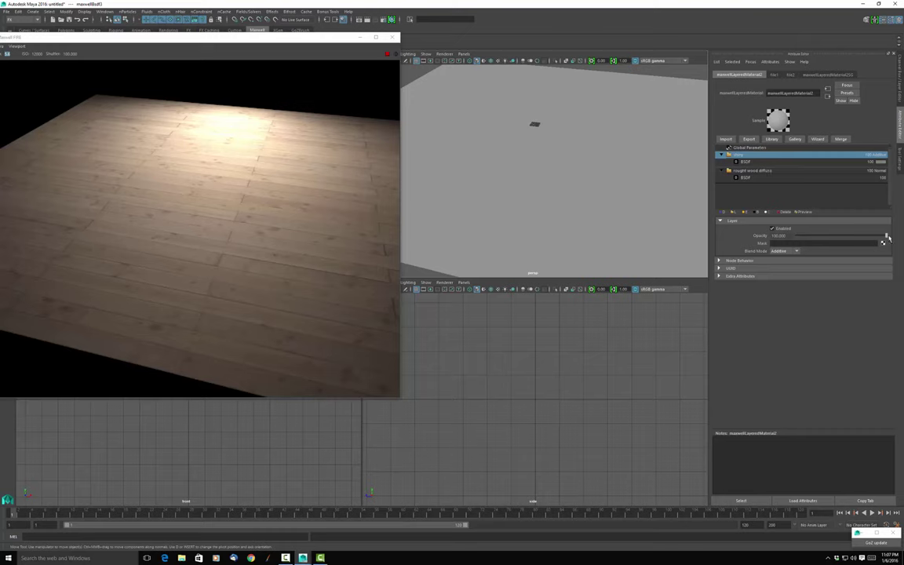
pyautogui.moveTo(886, 236); pyautogui.dragTo(814, 237)
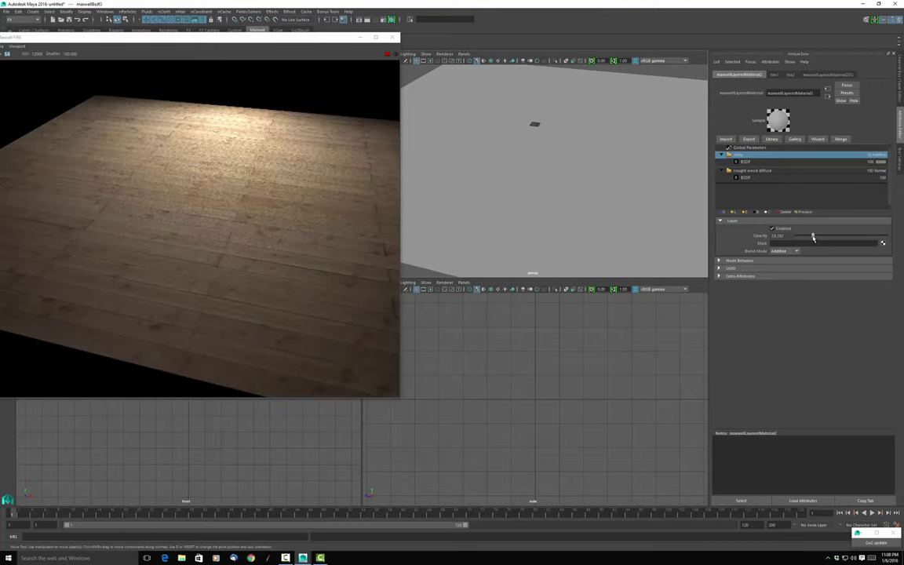
pyautogui.moveTo(813, 237); pyautogui.dragTo(797, 236)
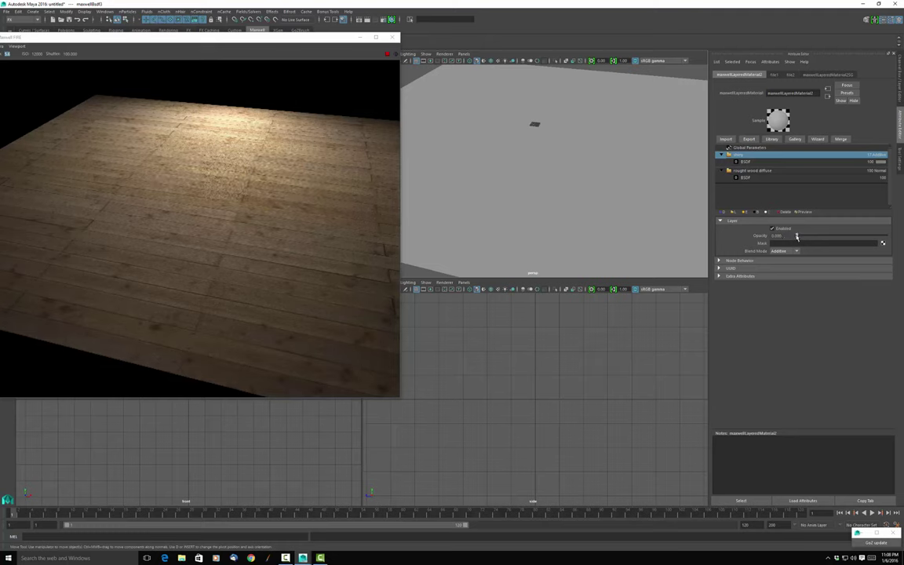
pyautogui.moveTo(797, 236); pyautogui.dragTo(886, 237)
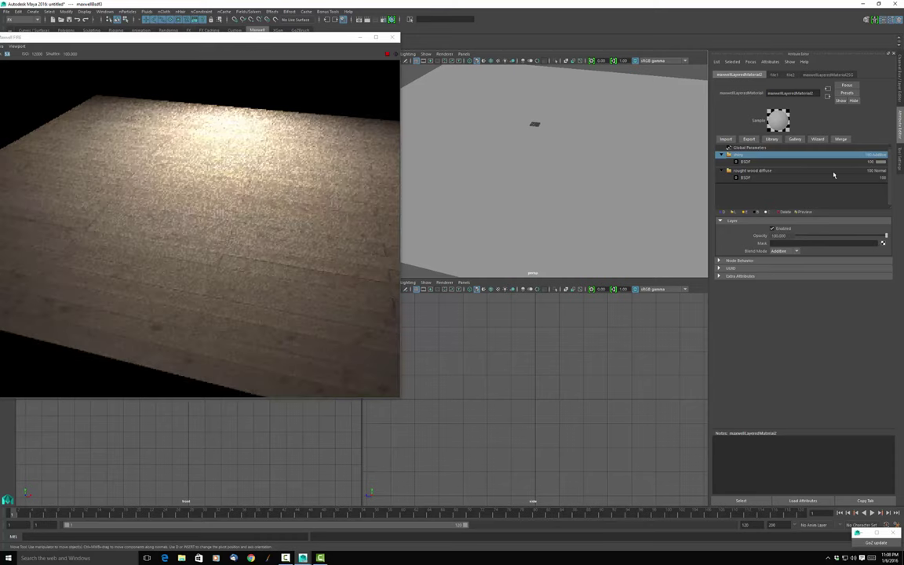
# Map the shiny layer's mask with a file texture using boards+02_s100+g100.jpg.
pyautogui.click(883, 243)
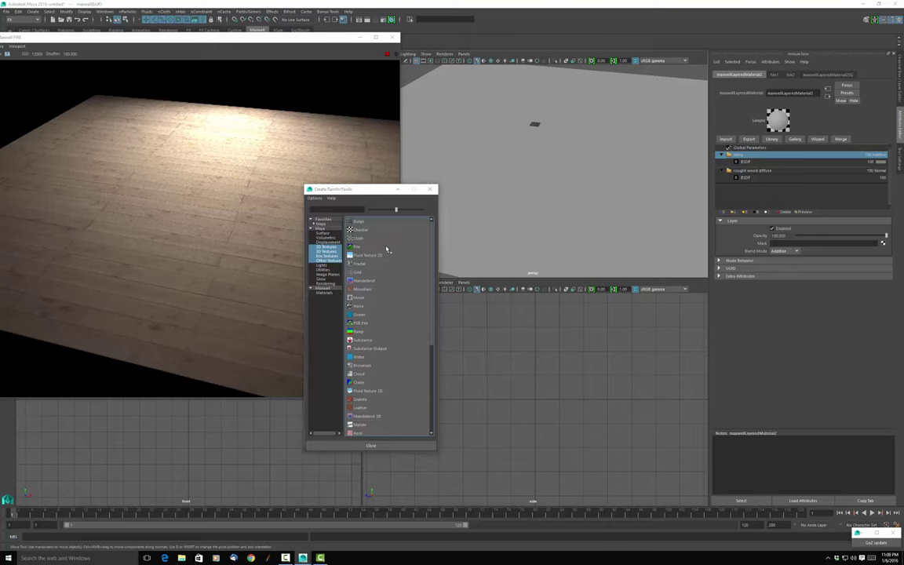
pyautogui.click(386, 248)
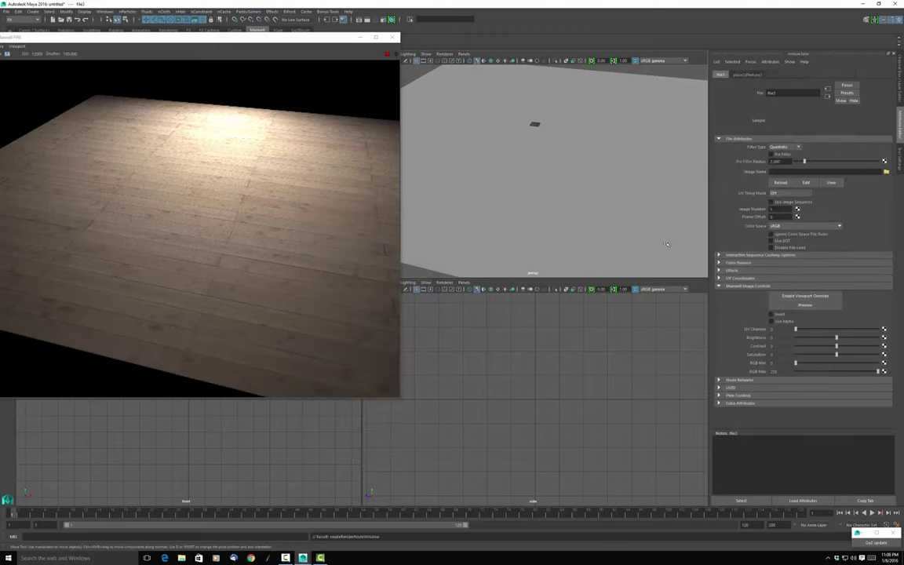
pyautogui.click(887, 172)
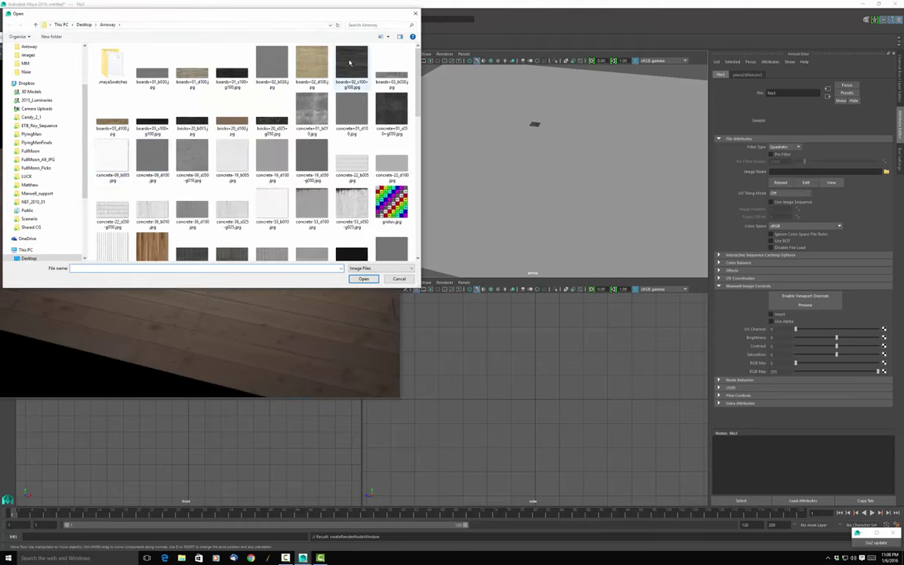
pyautogui.click(350, 62)
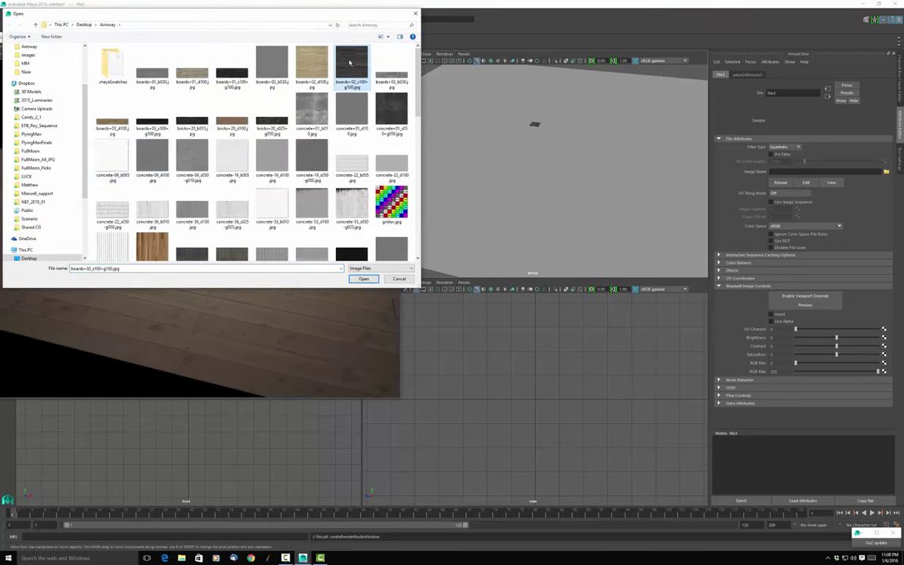
pyautogui.click(364, 279)
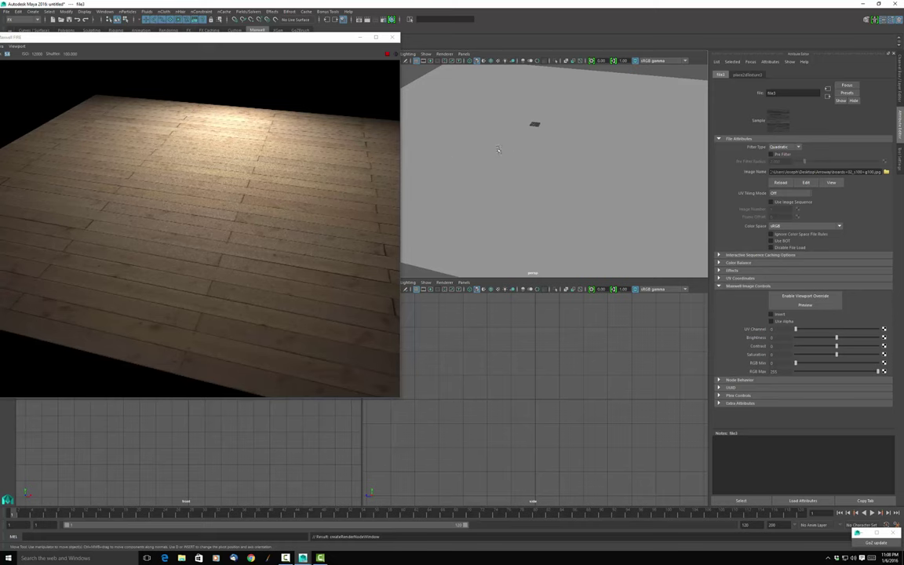
# Try the inverted mask texture from a lower viewing angle, and then disconnect it from the shiny layer.
pyautogui.keyDown('alt'); pyautogui.moveTo(476, 140); pyautogui.dragTo(524, 159); pyautogui.keyUp('alt')
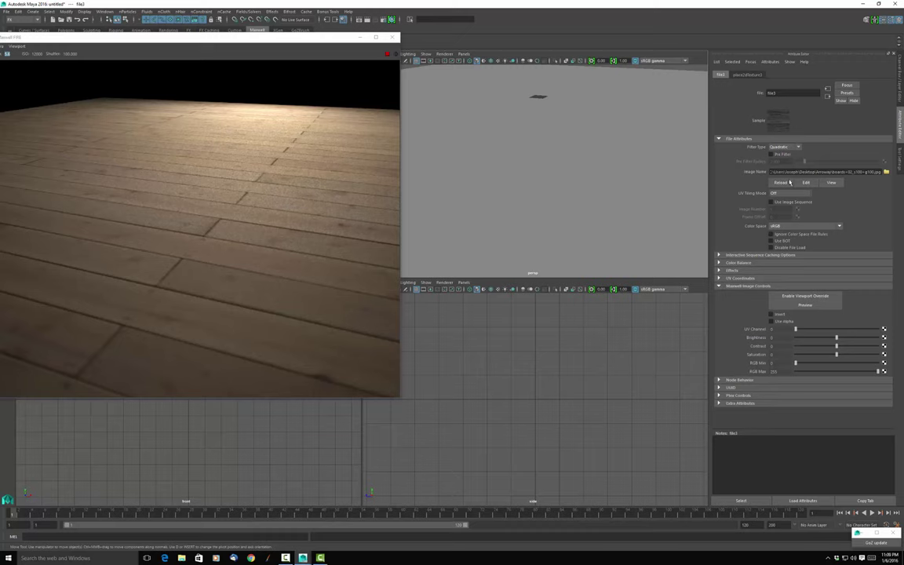
pyautogui.click(773, 315)
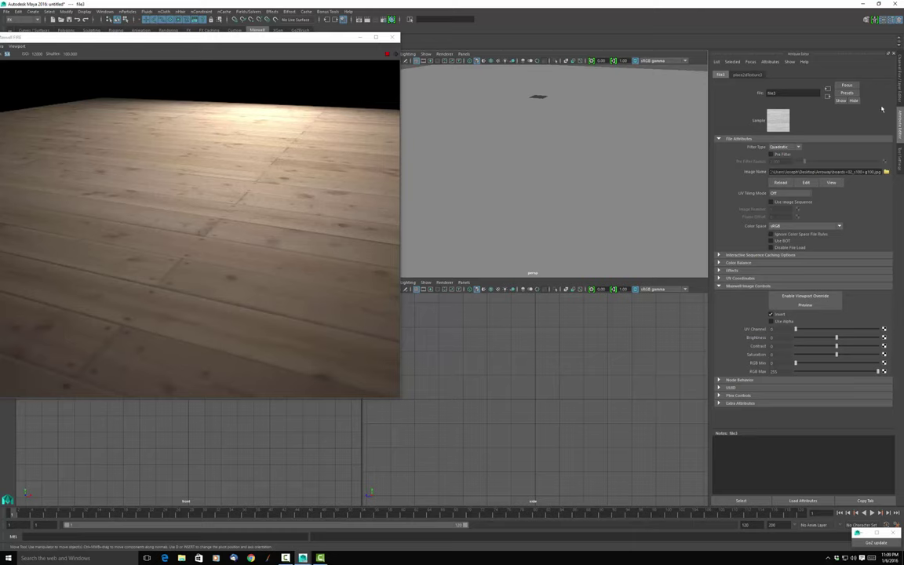
pyautogui.click(827, 95)
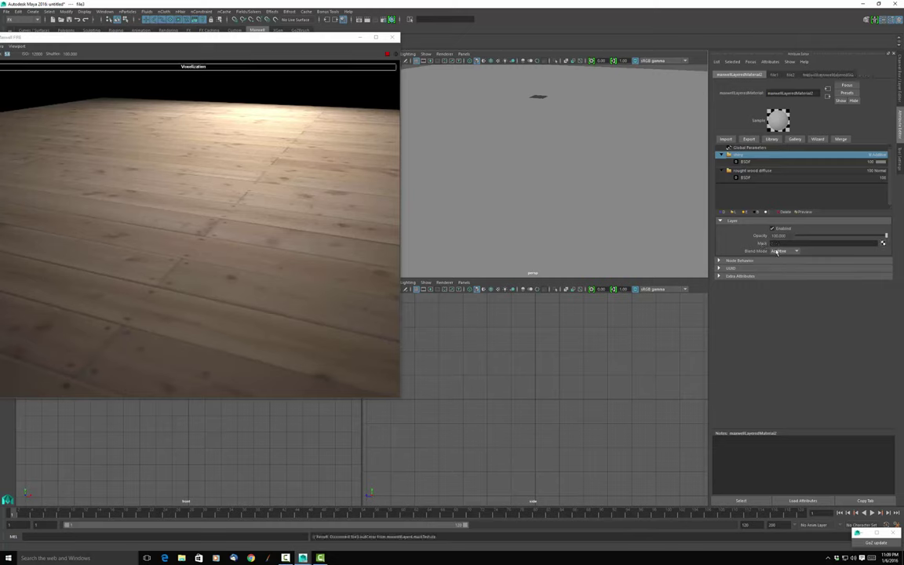
# Try a roughness of 30 on the shiny layer's BSDF, and then raise it to 60.
pyautogui.click(788, 162)
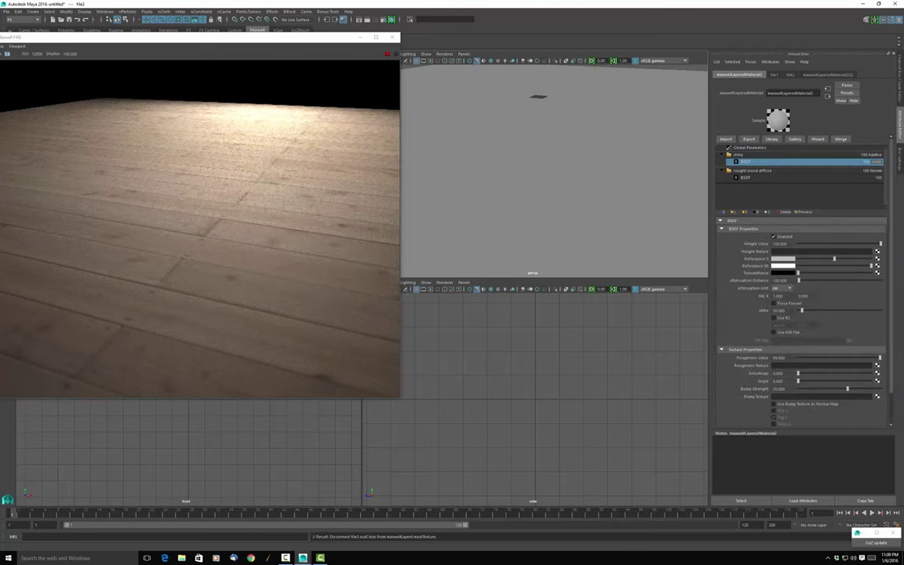
pyautogui.click(782, 358)
pyautogui.write('0')
pyautogui.press('Return')
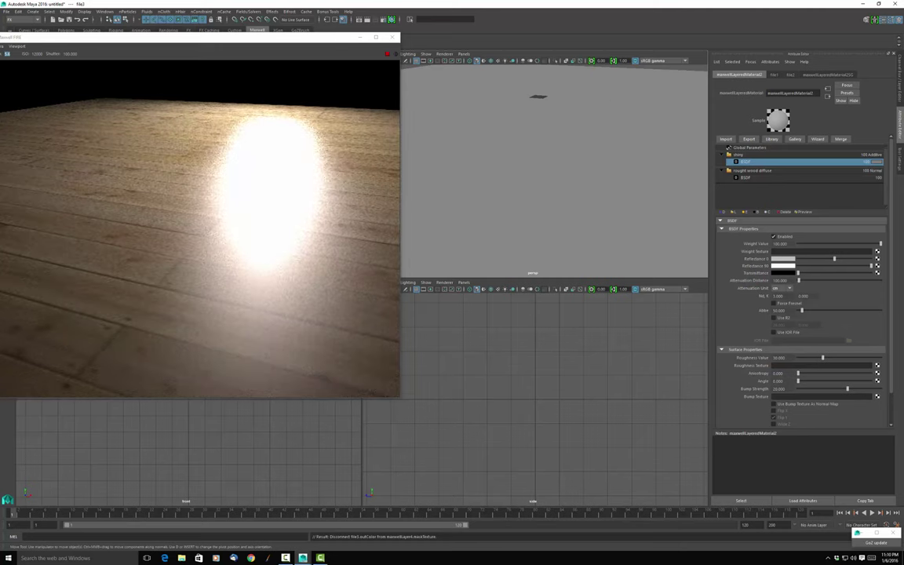
pyautogui.doubleClick(779, 358)
pyautogui.write('80')
pyautogui.press('Return')
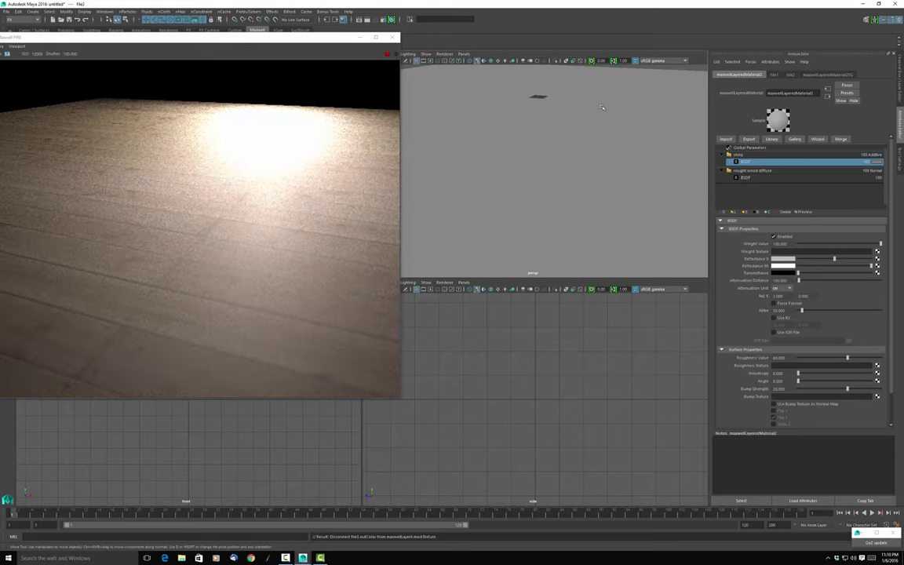
# Mask the shiny layer with a new file texture using boards+02_s100+g100.jpg, trying it inverted before turning the inversion back off.
pyautogui.click(773, 155)
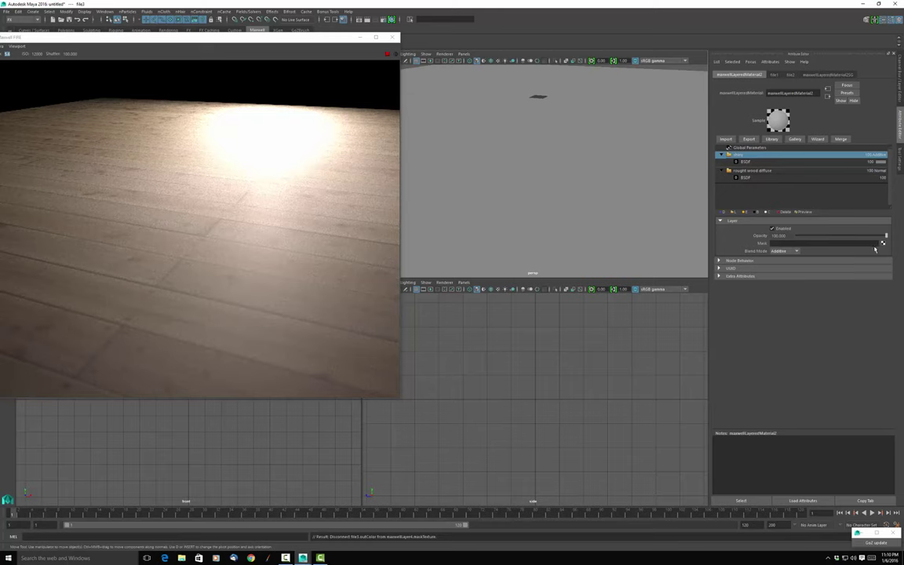
pyautogui.click(883, 244)
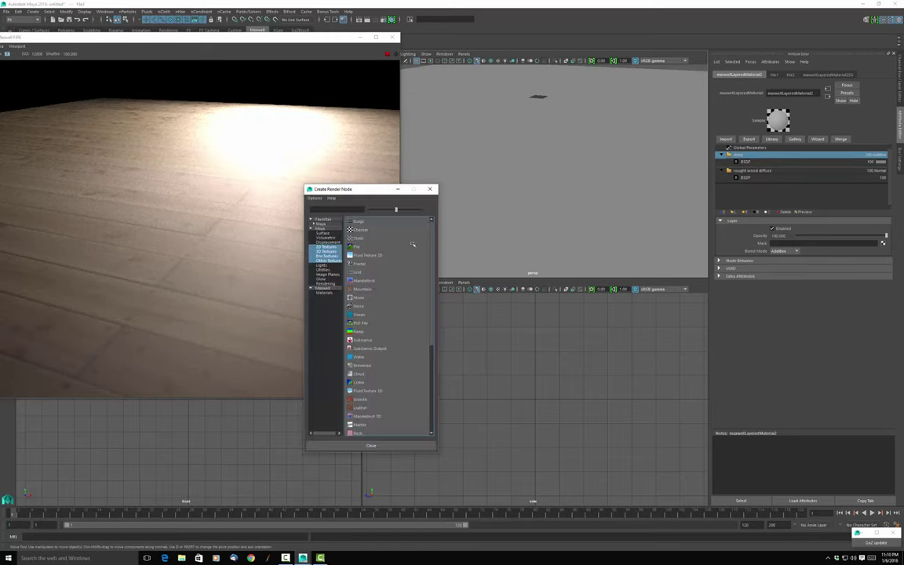
pyautogui.click(372, 249)
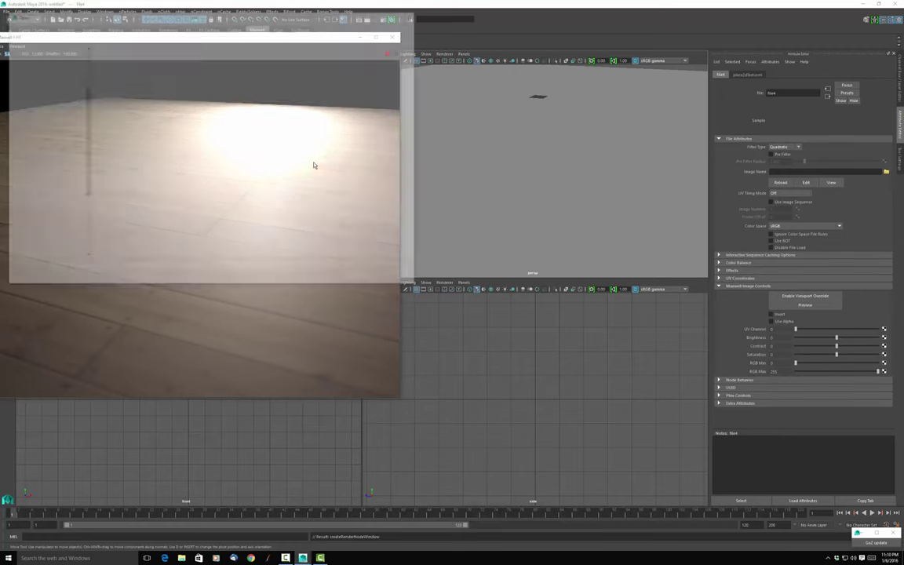
pyautogui.click(352, 67)
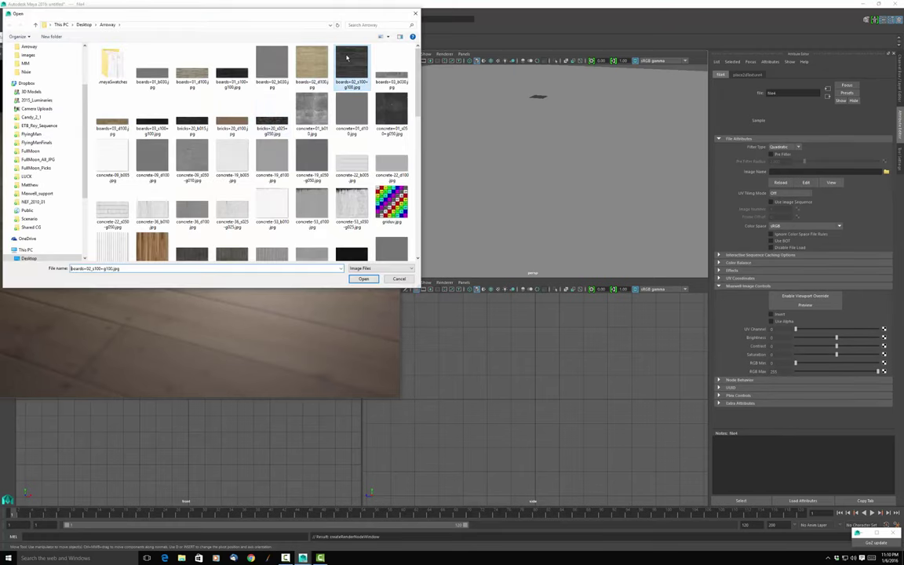
pyautogui.click(363, 279)
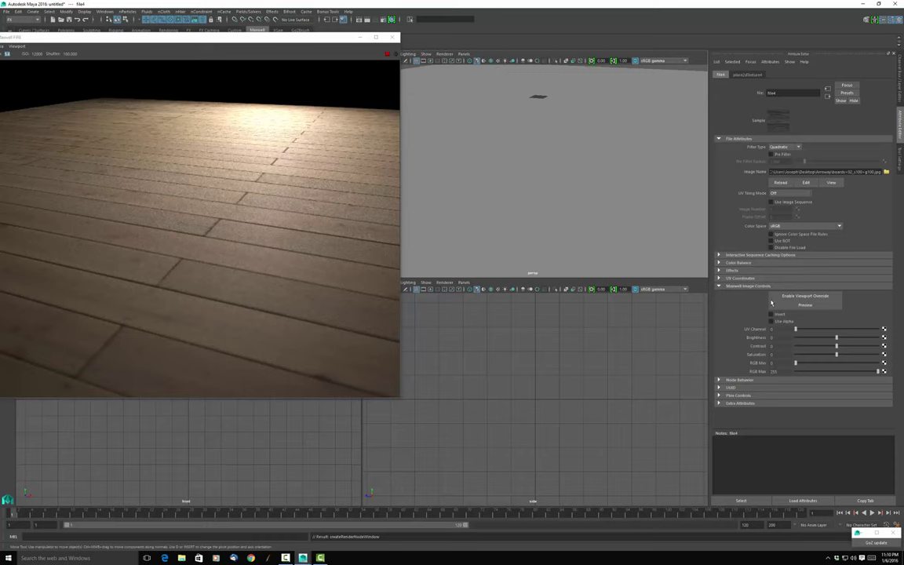
pyautogui.click(771, 315)
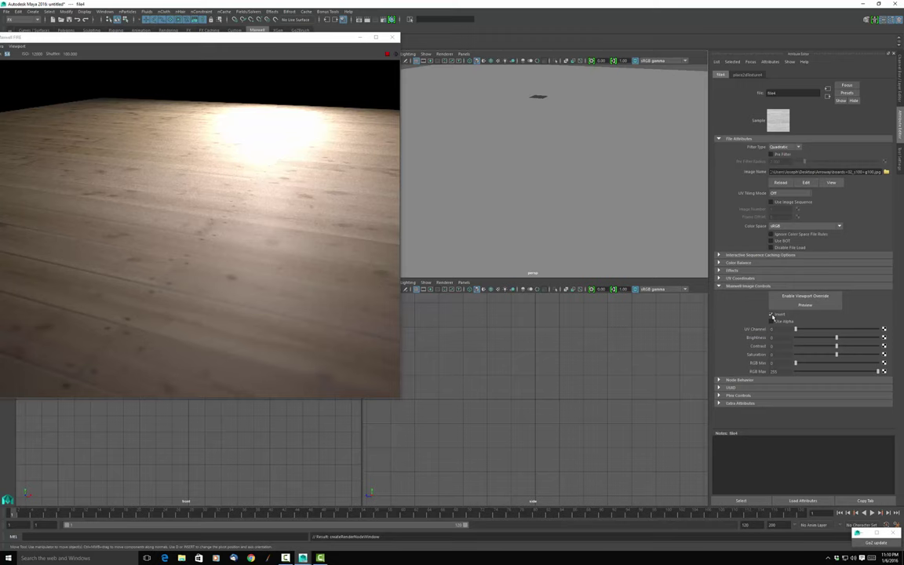
pyautogui.click(772, 314)
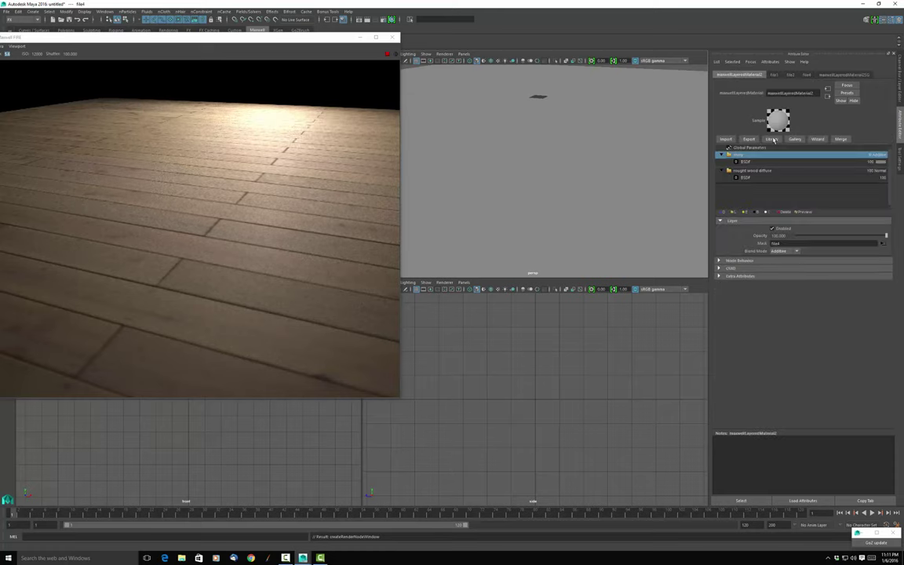
# Map the material's global bump with a new file texture using boards+02_b030.jpg.
pyautogui.click(765, 148)
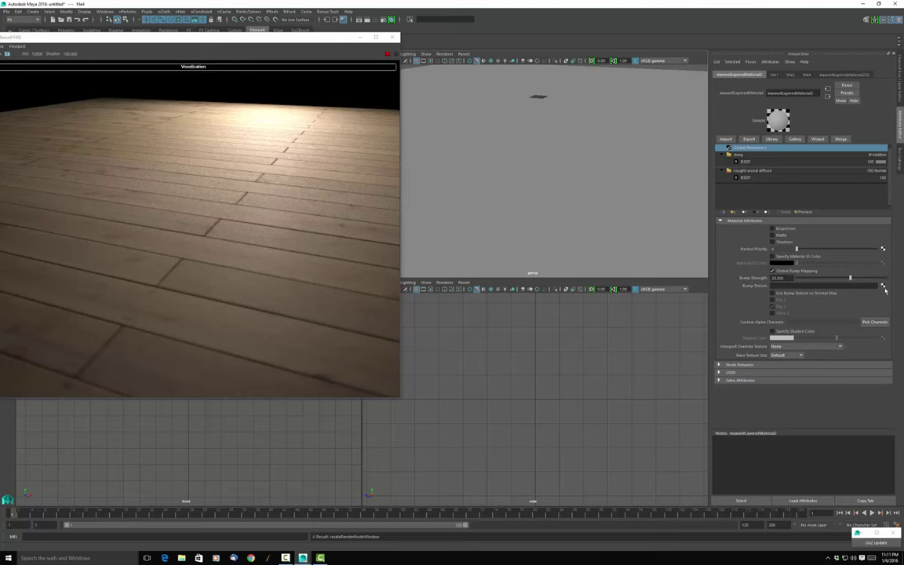
pyautogui.click(883, 287)
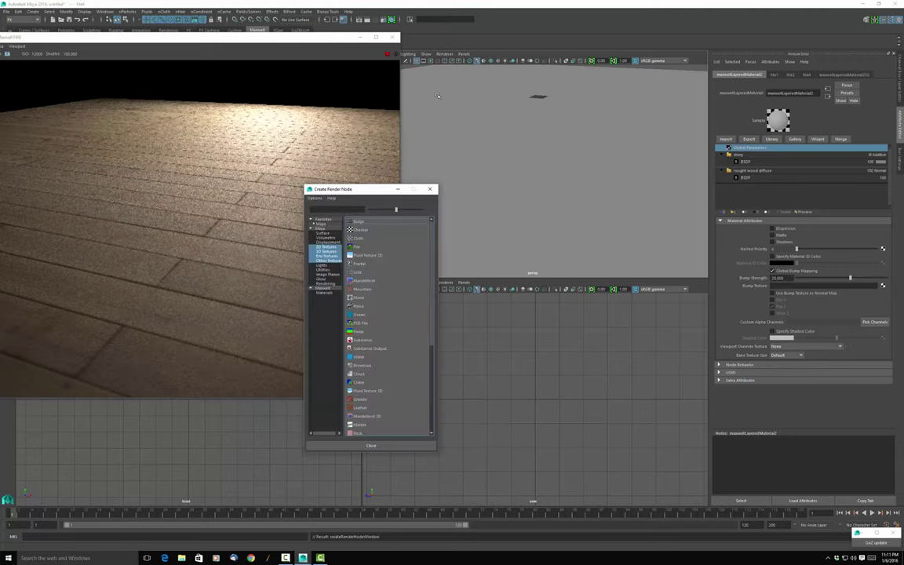
pyautogui.click(358, 247)
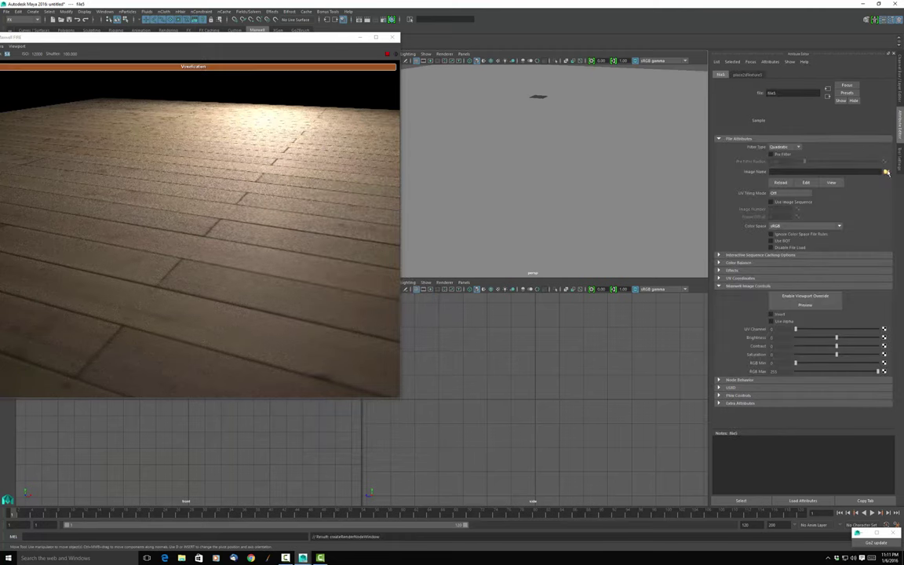
pyautogui.click(886, 172)
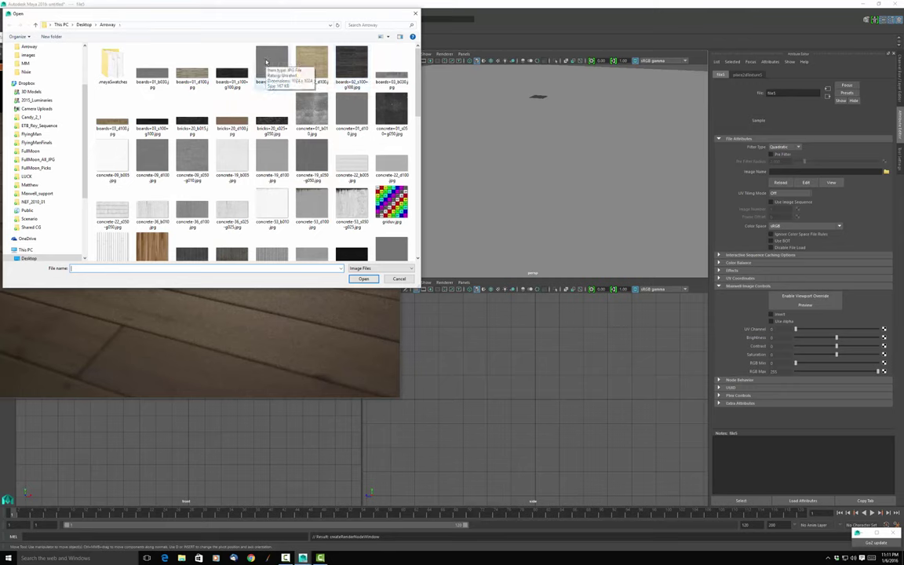
pyautogui.click(269, 63)
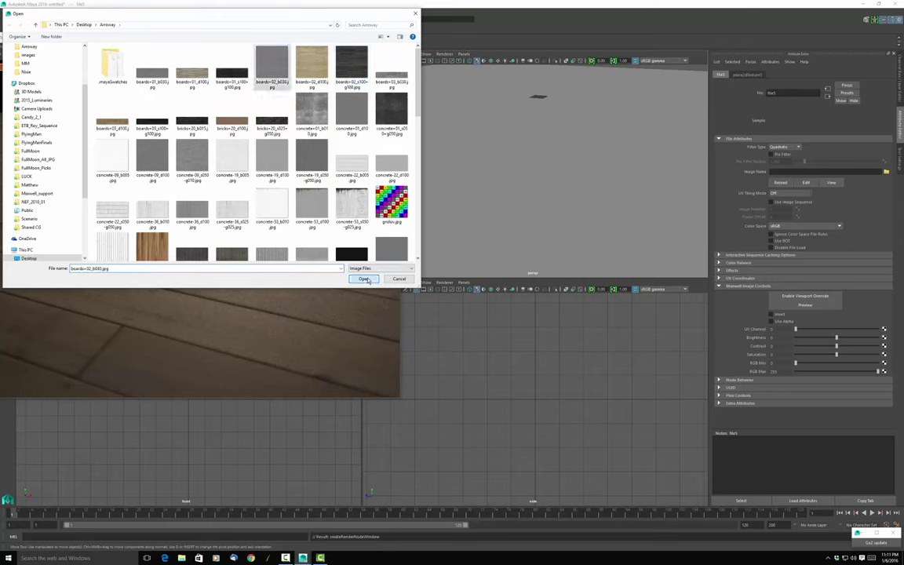
pyautogui.click(364, 280)
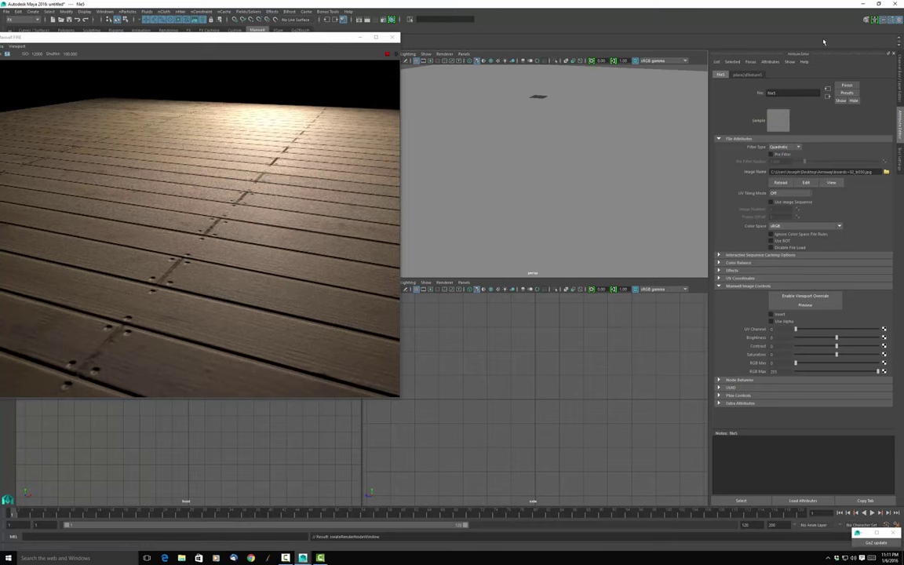
# Set the global bump strength of the layered material to 3.
pyautogui.click(827, 89)
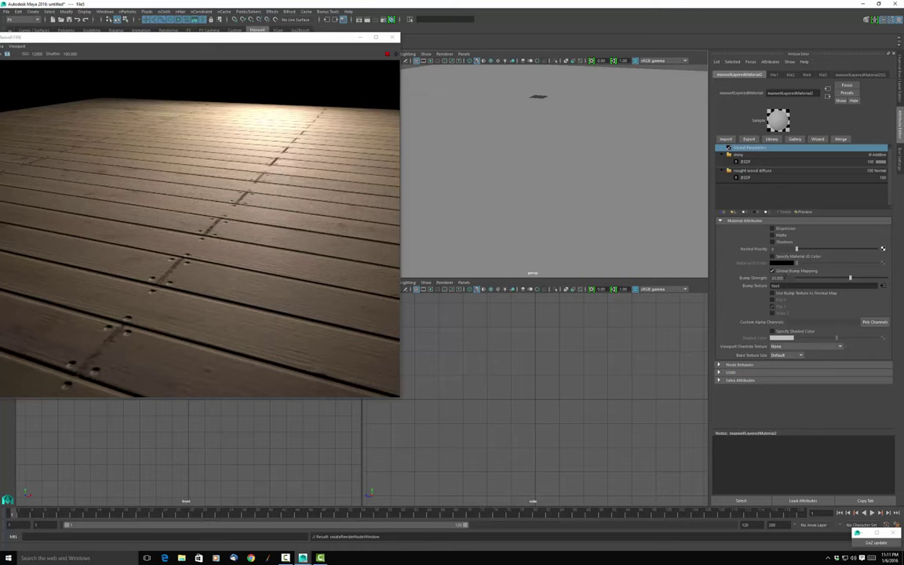
pyautogui.click(773, 277)
pyautogui.write('3')
pyautogui.press('Return')
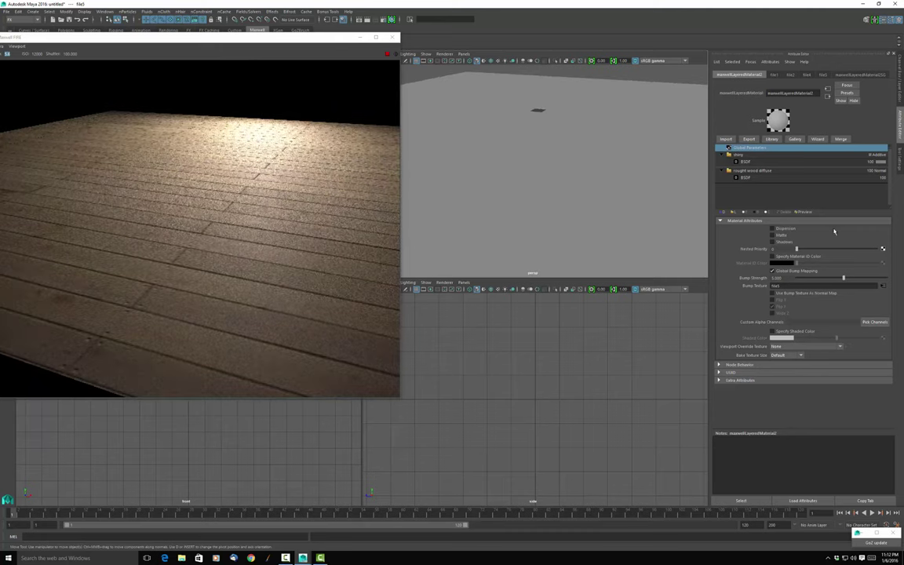
# Disconnect the mask texture from the shiny layer.
pyautogui.click(773, 156)
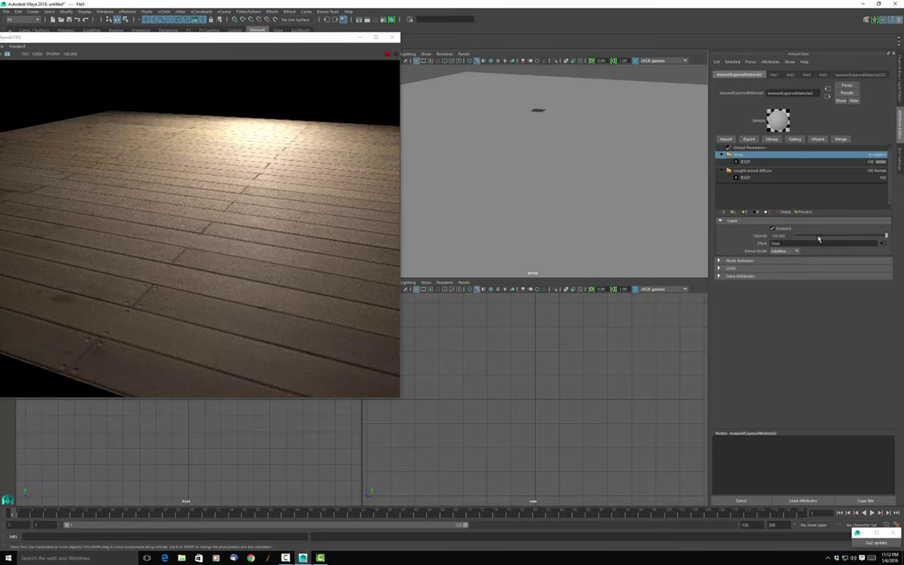
pyautogui.rightClick(761, 245)
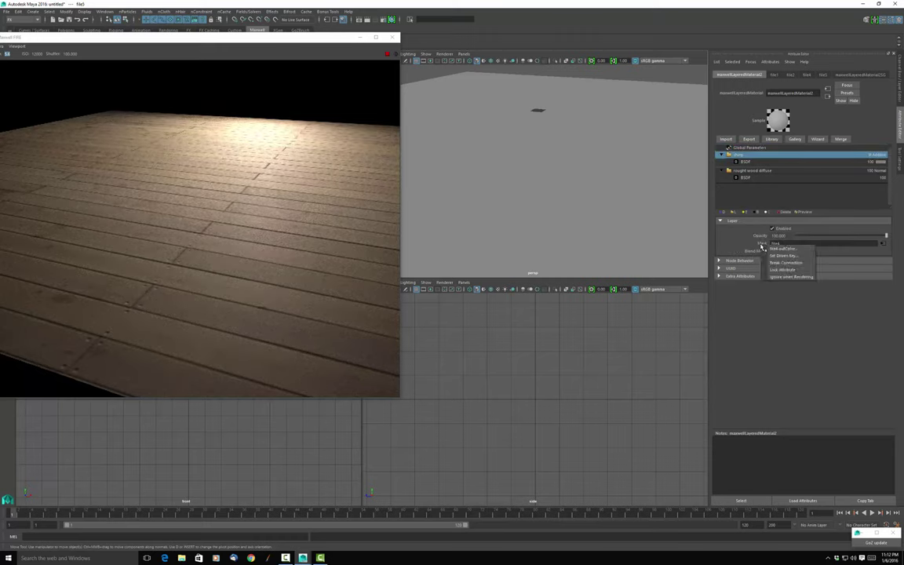
pyautogui.click(773, 262)
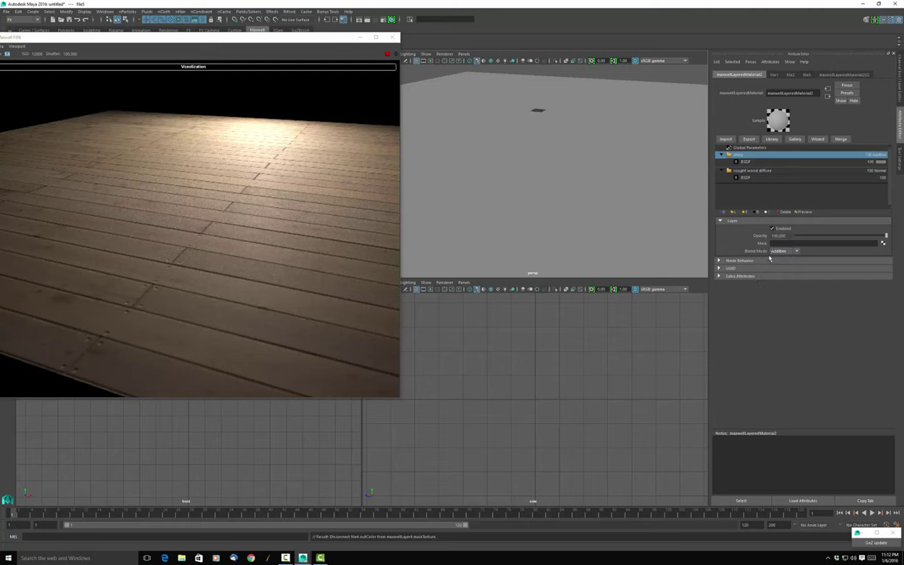
# Map the roughness of the shiny layer's BSDF with a new file texture using boards+02_s100+g100.jpg.
pyautogui.click(764, 163)
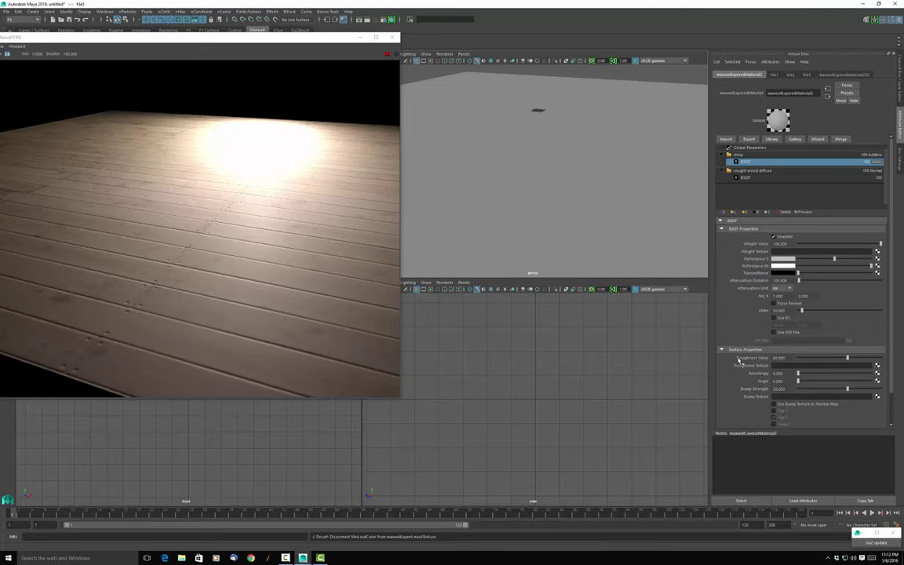
pyautogui.click(877, 366)
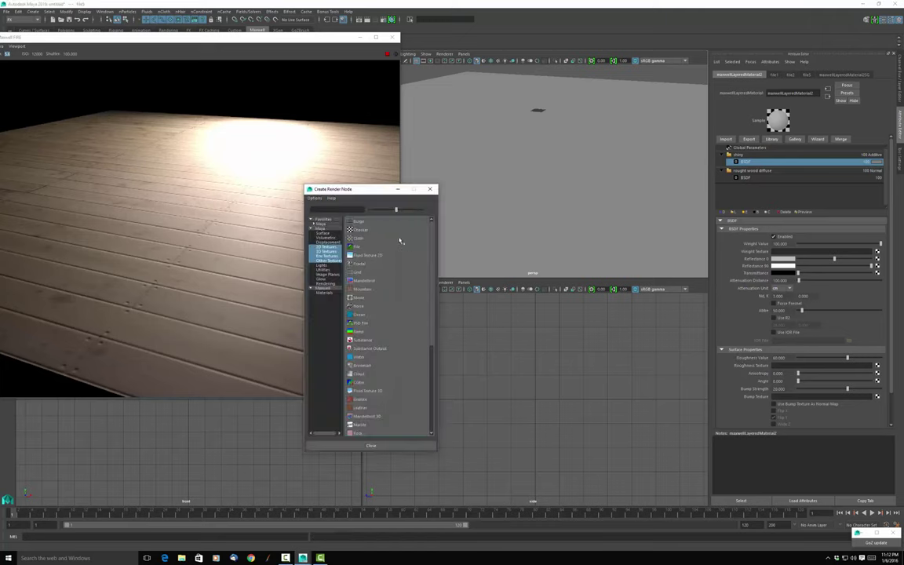
pyautogui.click(357, 246)
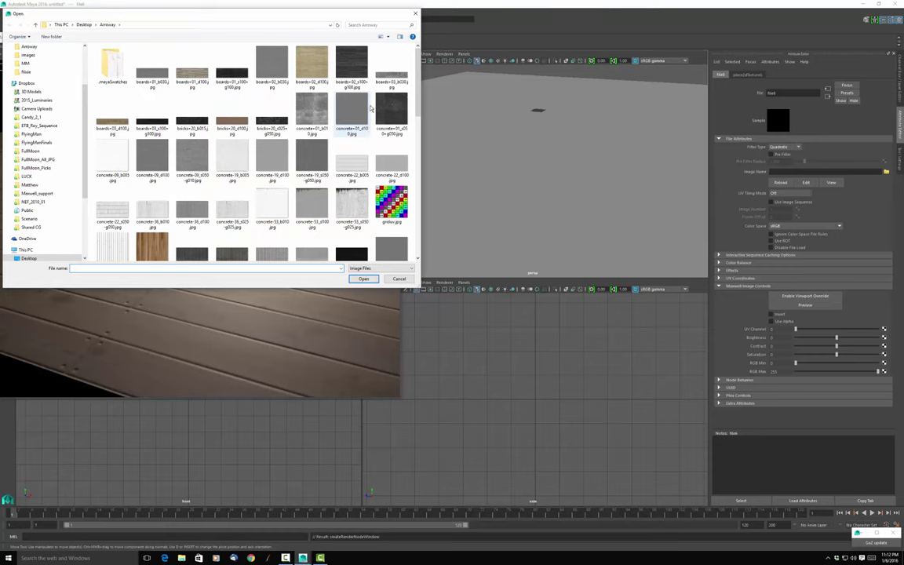
pyautogui.click(351, 67)
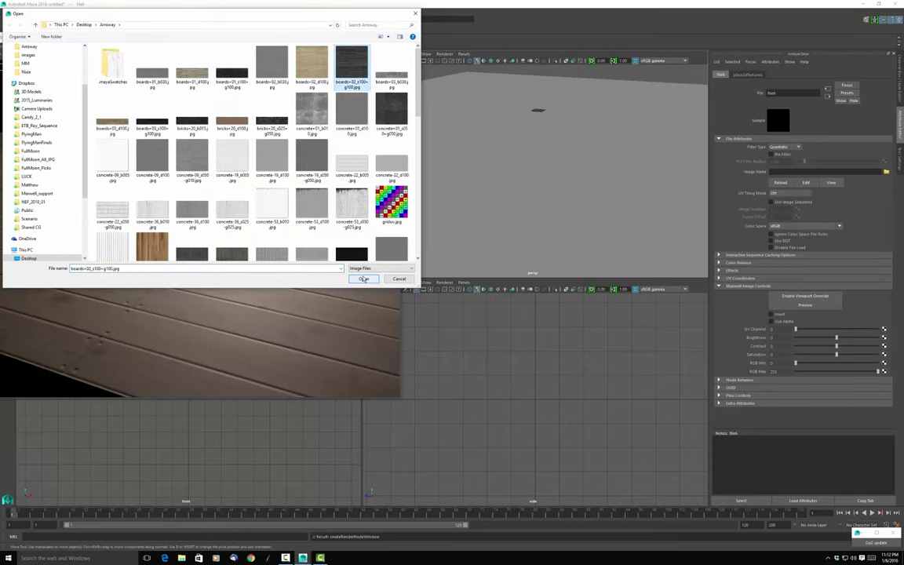
pyautogui.click(363, 279)
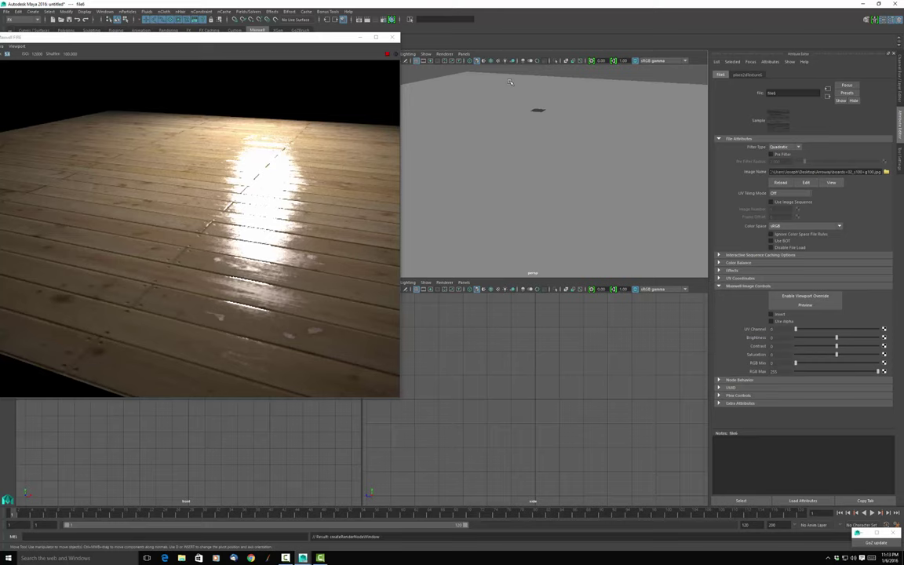
# Check the floor's reflection from a different angle and set the roughness value of the shiny layer's BSDF to 99.
pyautogui.click(306, 293)
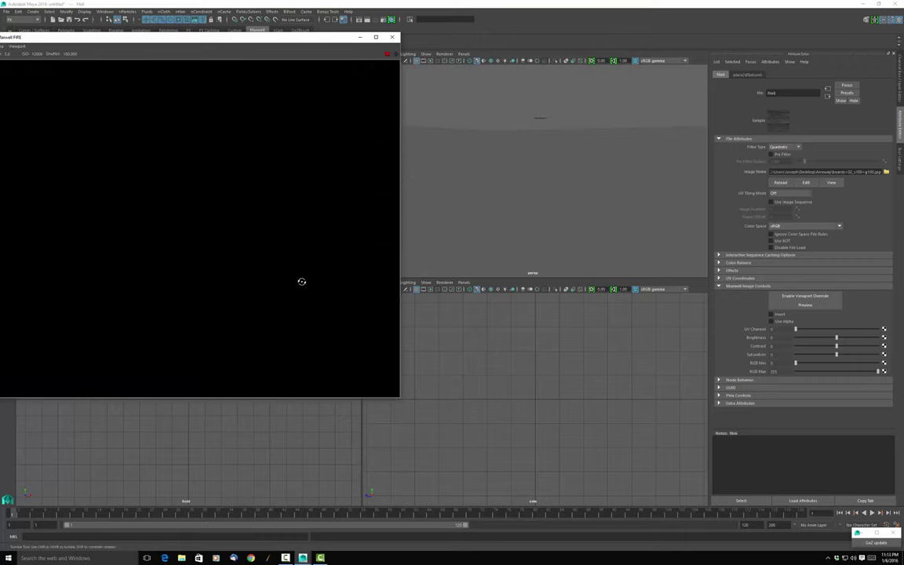
pyautogui.keyDown('alt'); pyautogui.moveTo(302, 280); pyautogui.dragTo(301, 281); pyautogui.keyUp('alt')
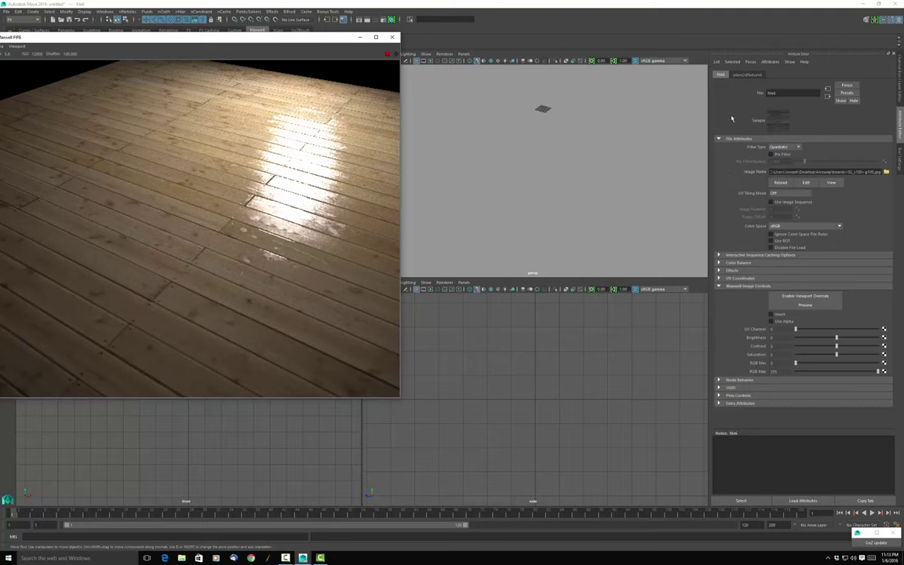
pyautogui.click(827, 96)
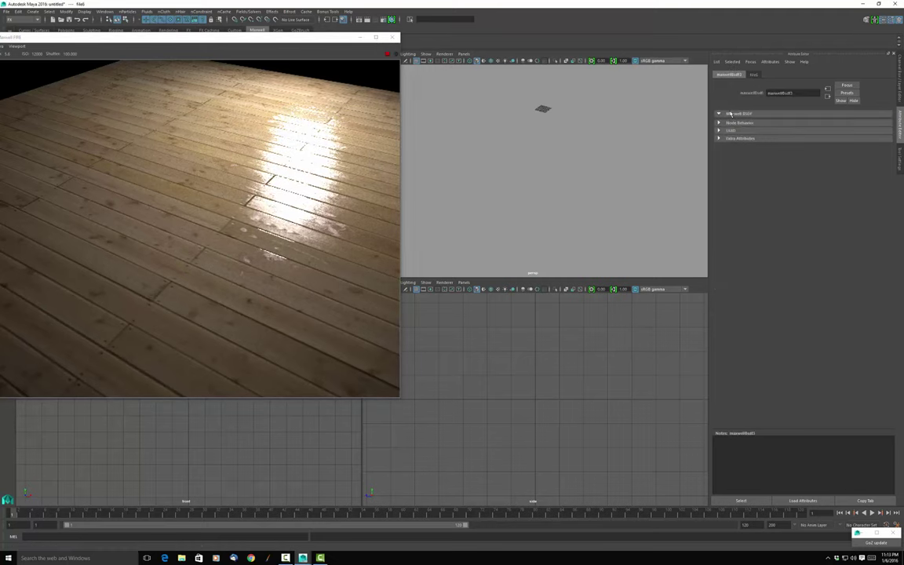
pyautogui.click(828, 89)
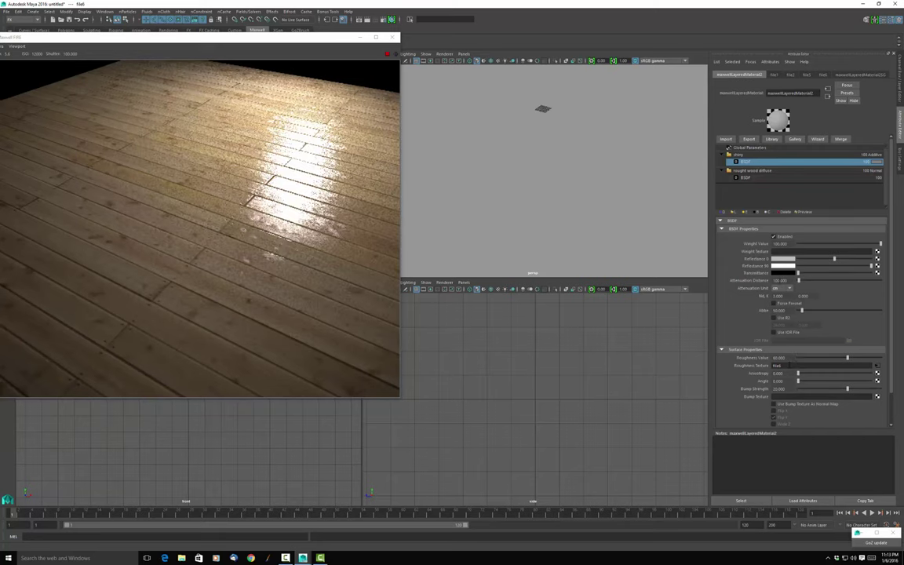
pyautogui.doubleClick(778, 358)
pyautogui.write('0')
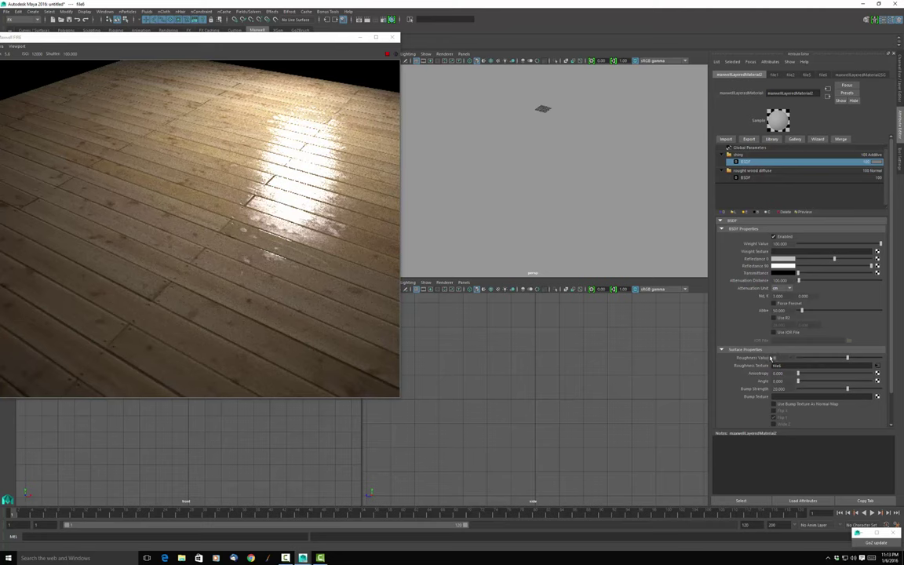
pyautogui.press('Return')
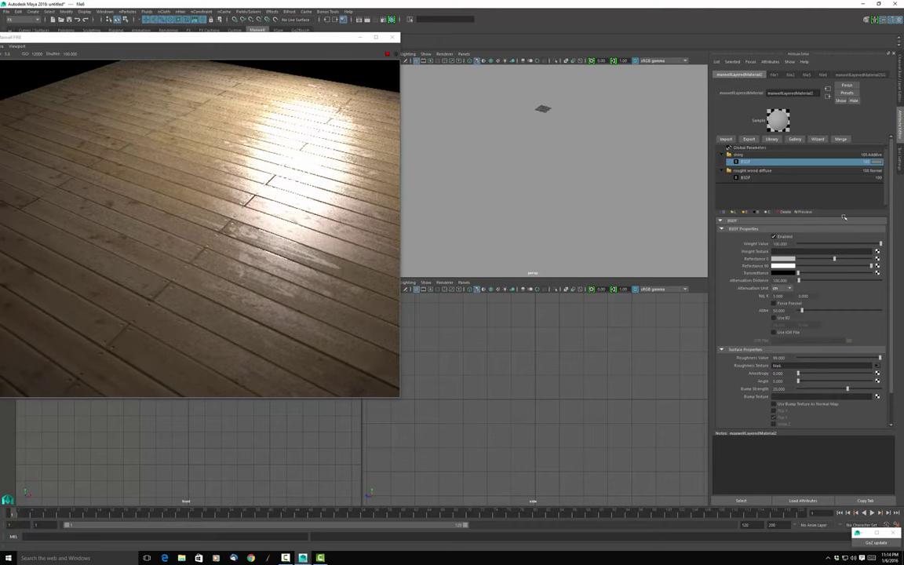
# Try reduced opacities on the shiny layer, down to about 26, and then restore the opacity to 100.
pyautogui.click(786, 155)
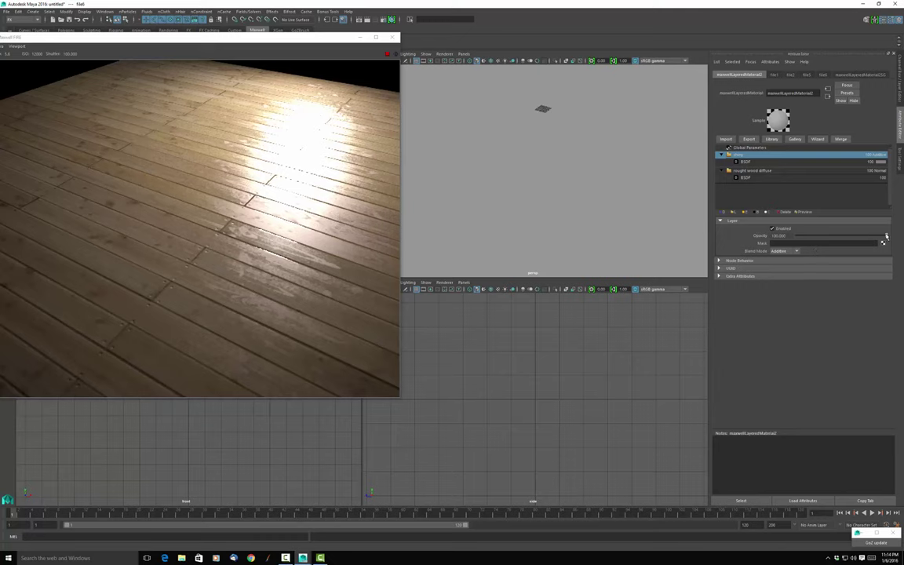
pyautogui.moveTo(887, 237); pyautogui.dragTo(841, 239)
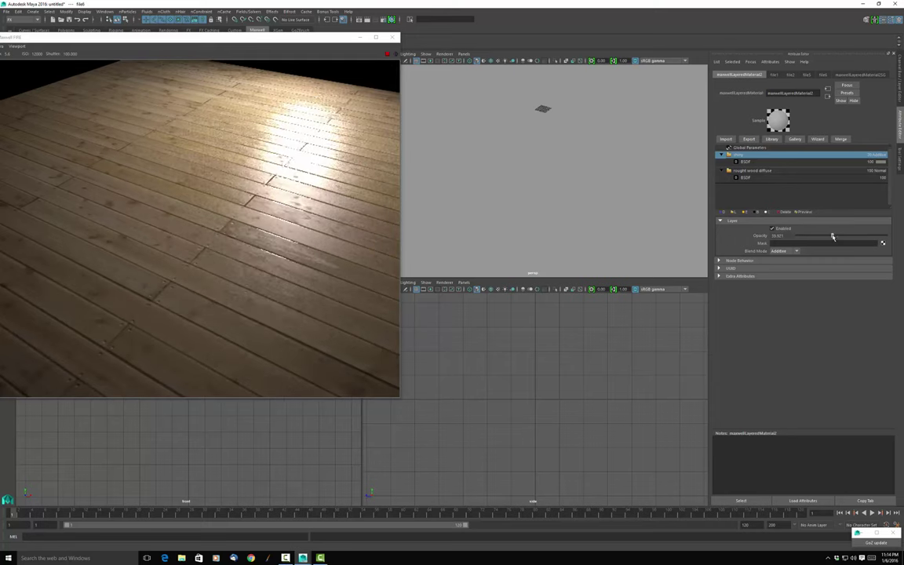
pyautogui.moveTo(833, 236); pyautogui.dragTo(821, 238)
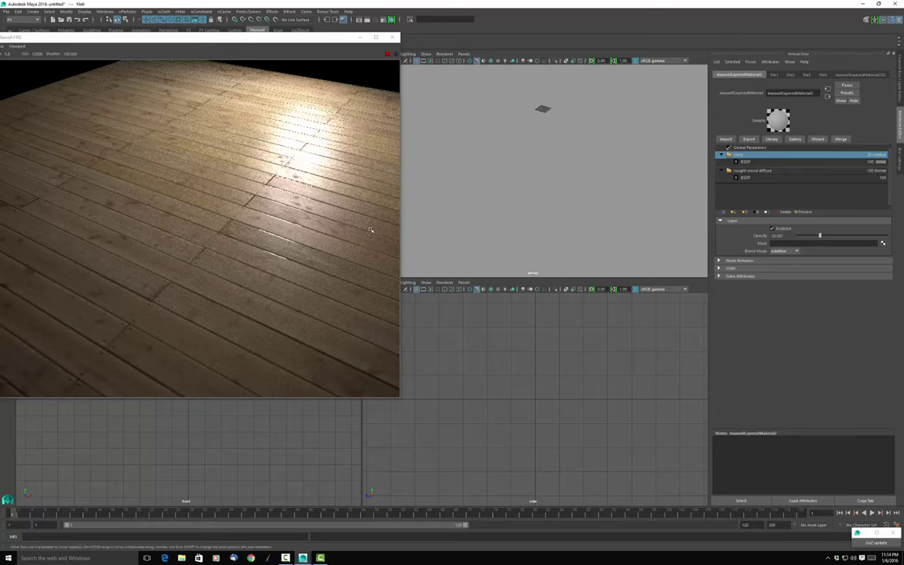
pyautogui.moveTo(824, 235); pyautogui.dragTo(854, 235)
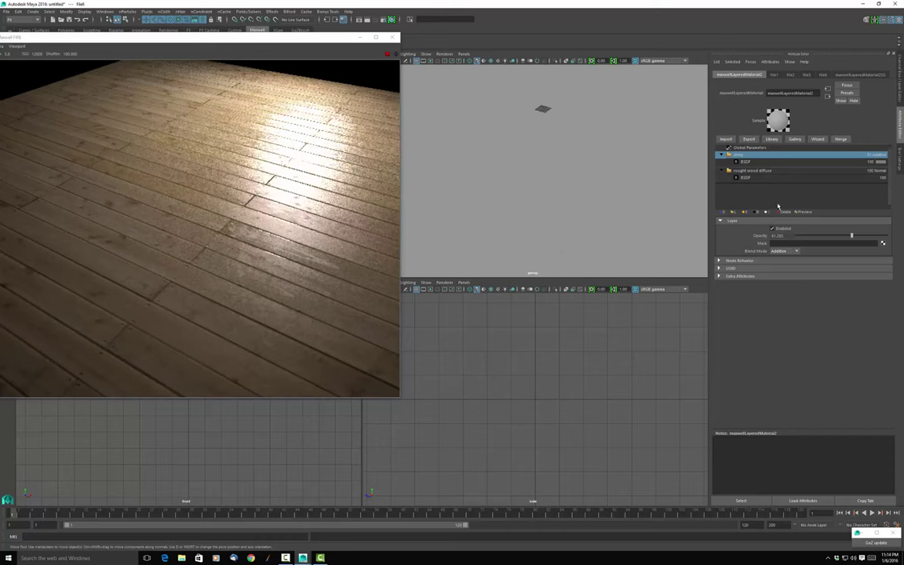
pyautogui.moveTo(857, 237); pyautogui.dragTo(887, 236)
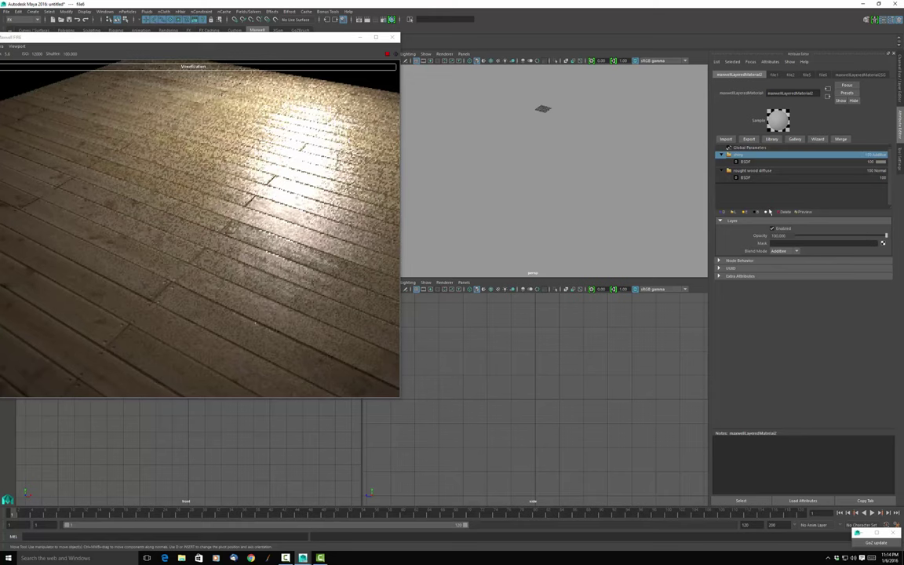
# Try inverting the roughness texture of the shiny layer's BSDF, and then turn the inversion back off.
pyautogui.click(766, 162)
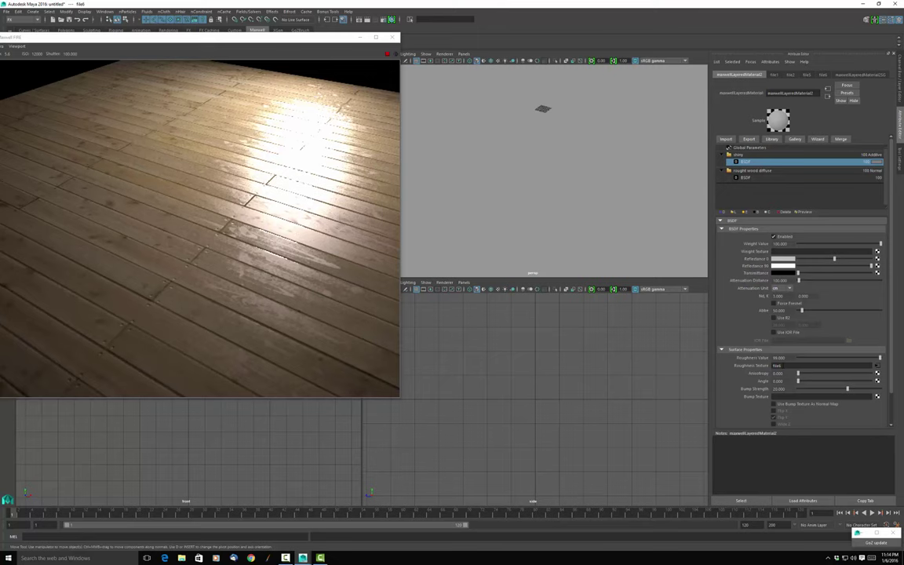
pyautogui.click(877, 368)
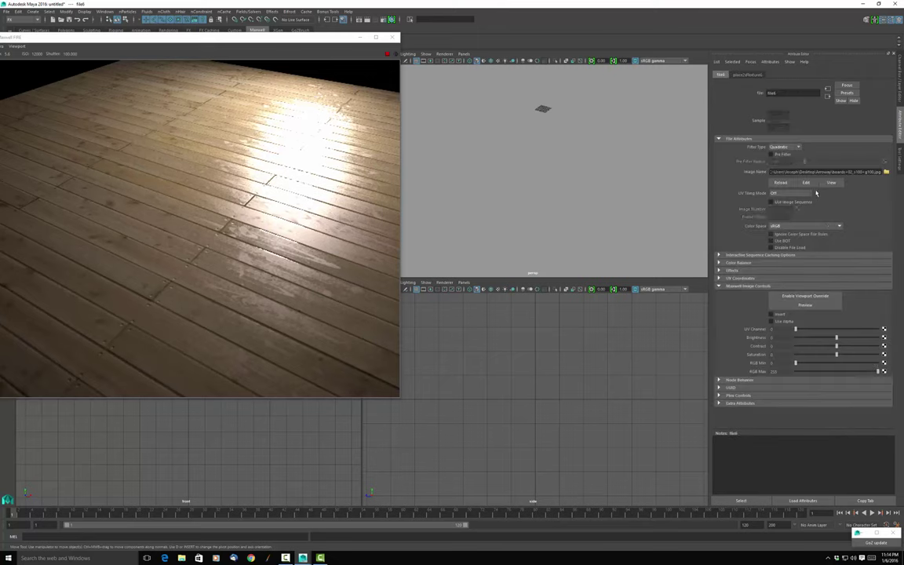
pyautogui.click(770, 315)
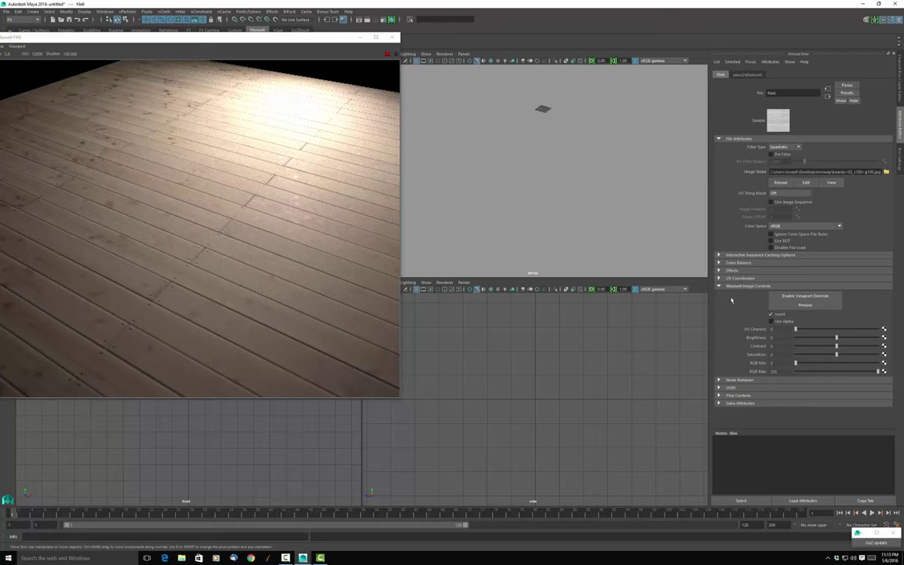
pyautogui.click(771, 314)
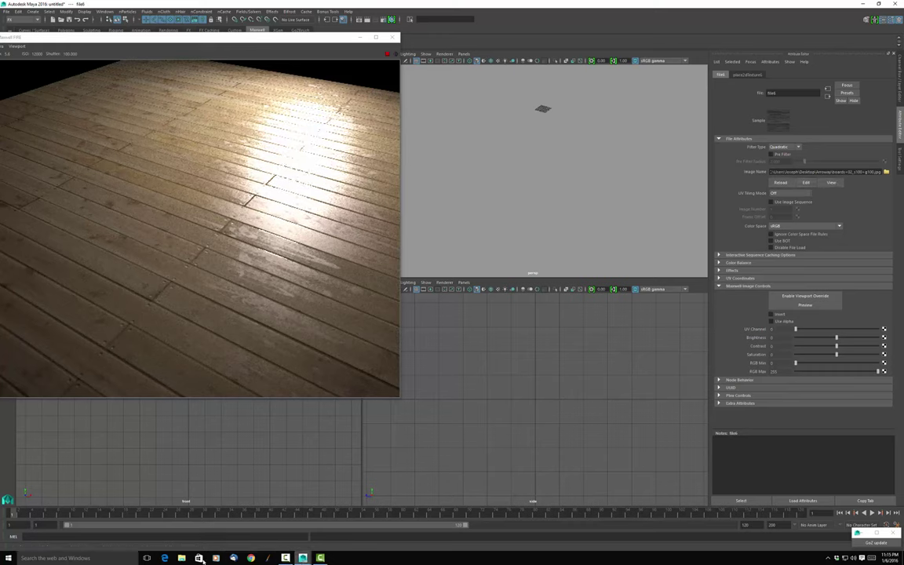
# Switch to Photoshop on the second desktop, move the boards+02_d100.jpg window aside and close boards+02_s100+g100.jpg.
pyautogui.click(147, 558)
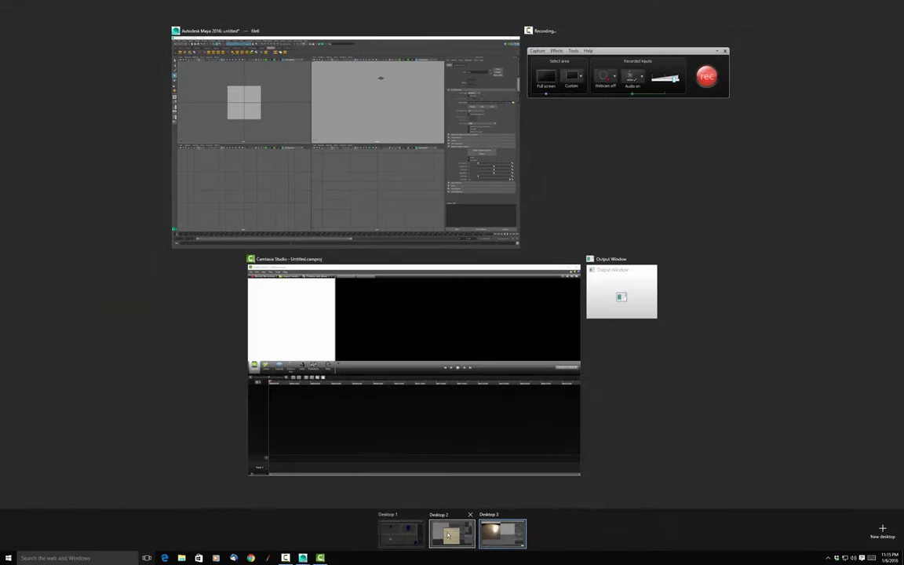
pyautogui.click(450, 535)
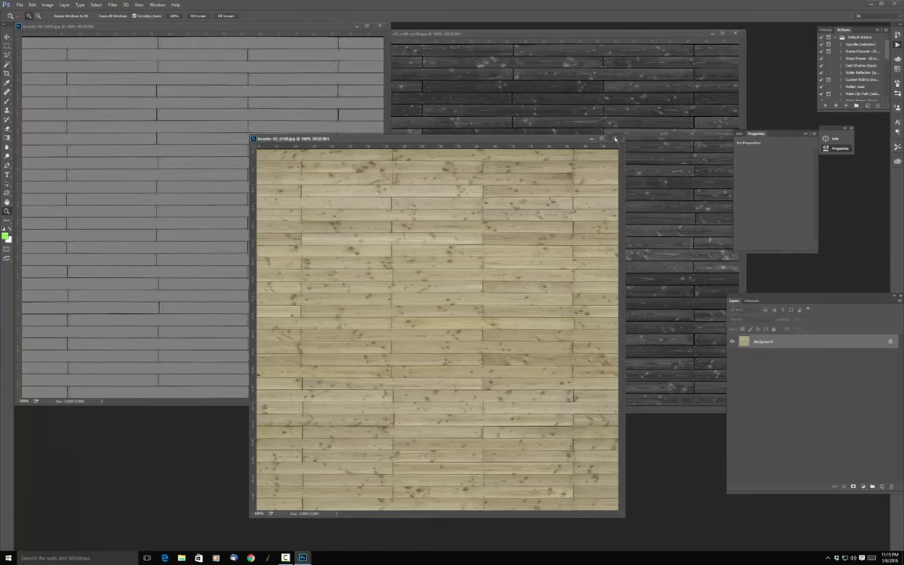
pyautogui.moveTo(522, 142); pyautogui.dragTo(409, 162)
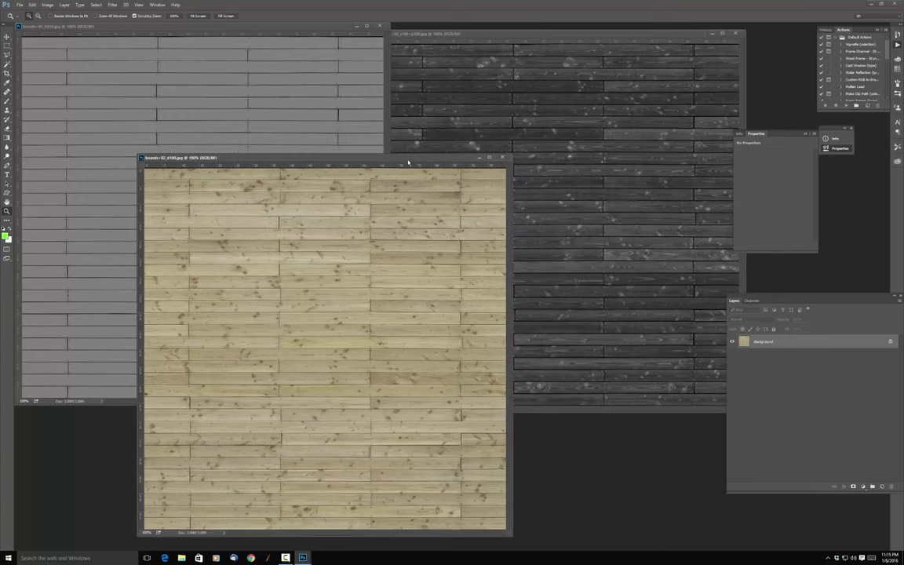
pyautogui.click(735, 33)
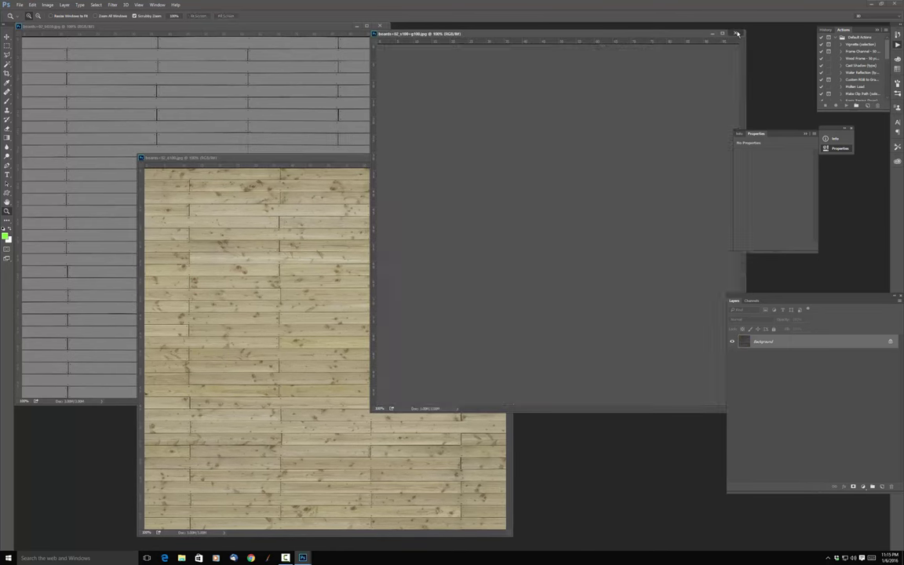
# Open boards+02_s100+g100.jpg from the Arroway folder on the Desktop and move its window beside the other textures.
pyautogui.click(20, 5)
pyautogui.click(25, 12)
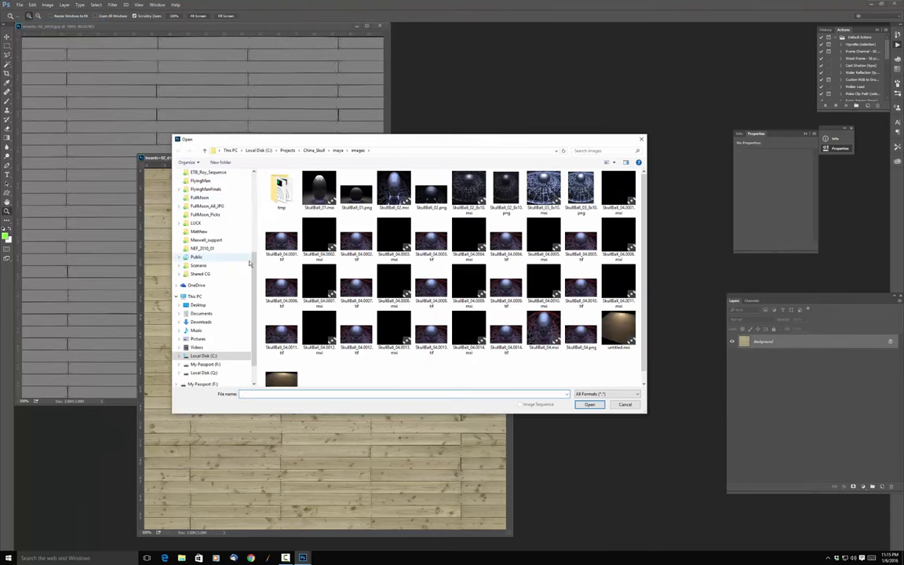
pyautogui.moveTo(252, 264); pyautogui.dragTo(240, 192)
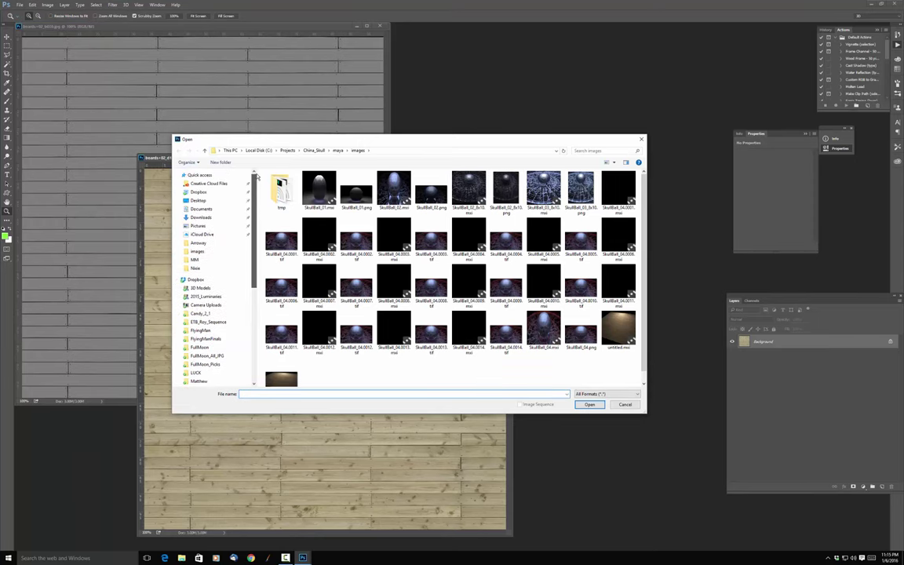
pyautogui.click(198, 201)
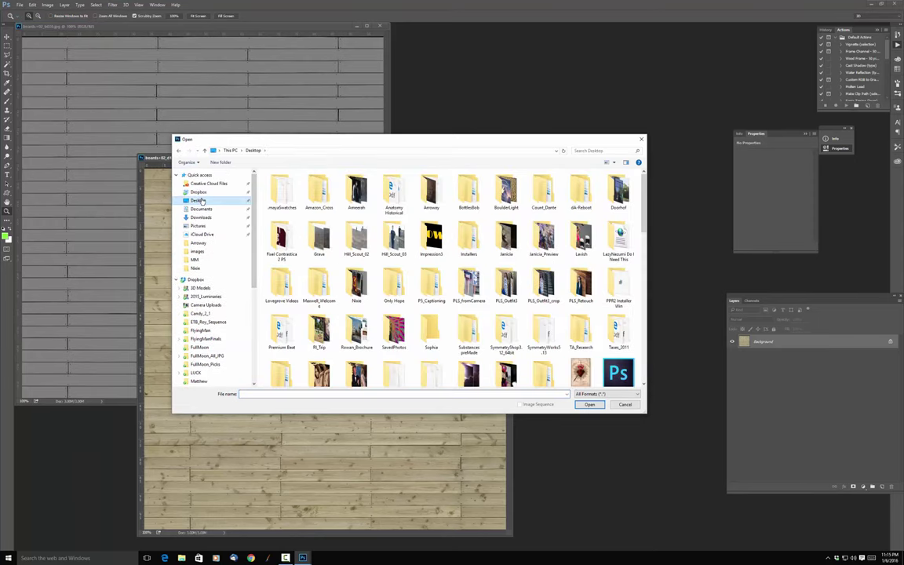
pyautogui.doubleClick(432, 191)
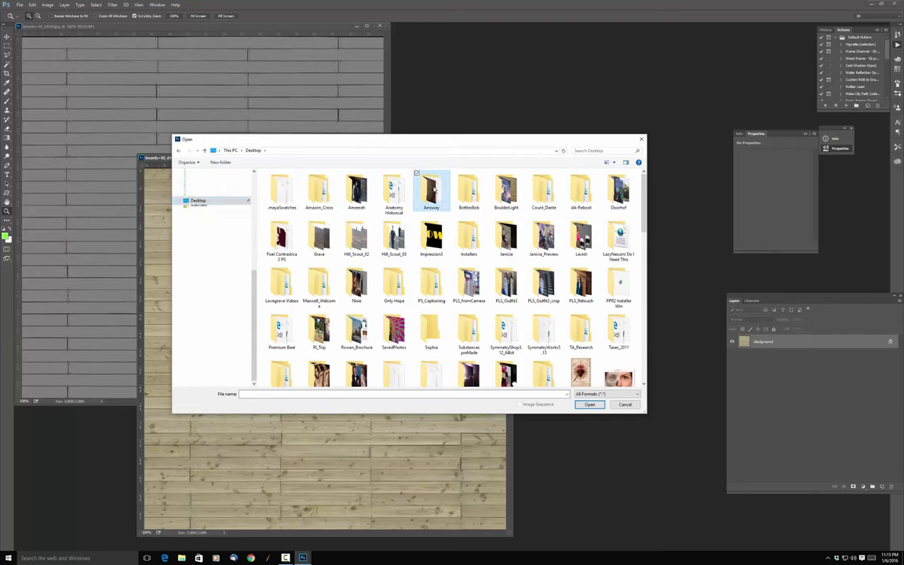
pyautogui.doubleClick(506, 188)
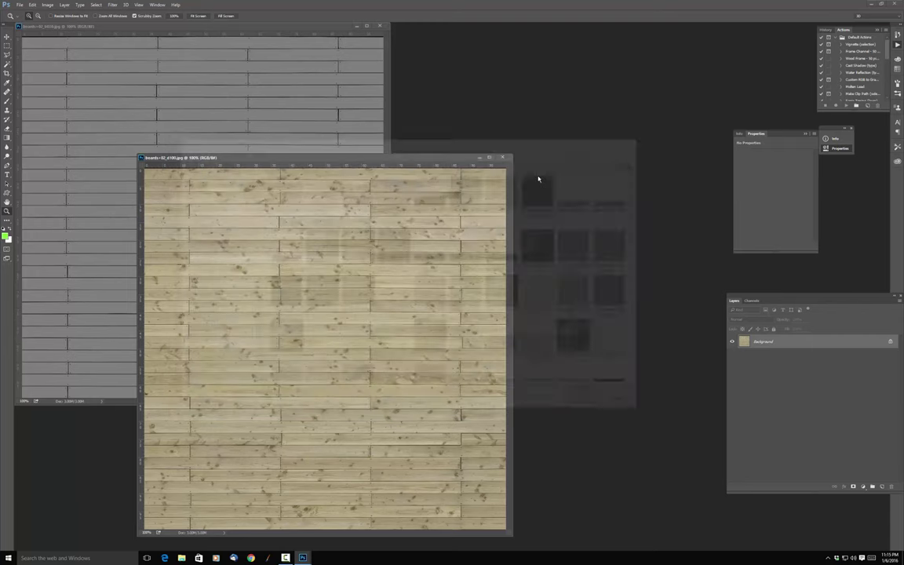
pyautogui.moveTo(303, 43); pyautogui.dragTo(564, 57)
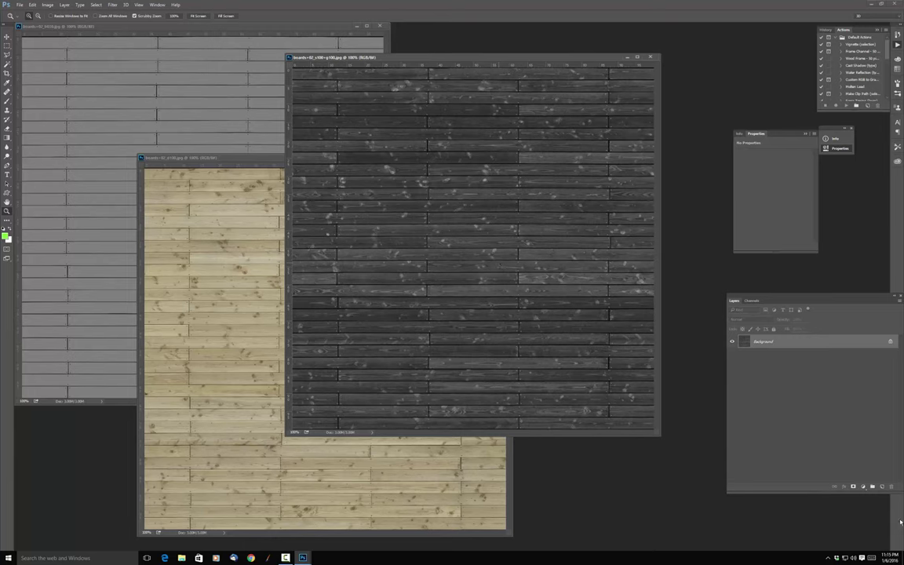
# Add a Levels adjustment layer to the boards specular map and boost its contrast, with the white input level at about 142.
pyautogui.click(862, 486)
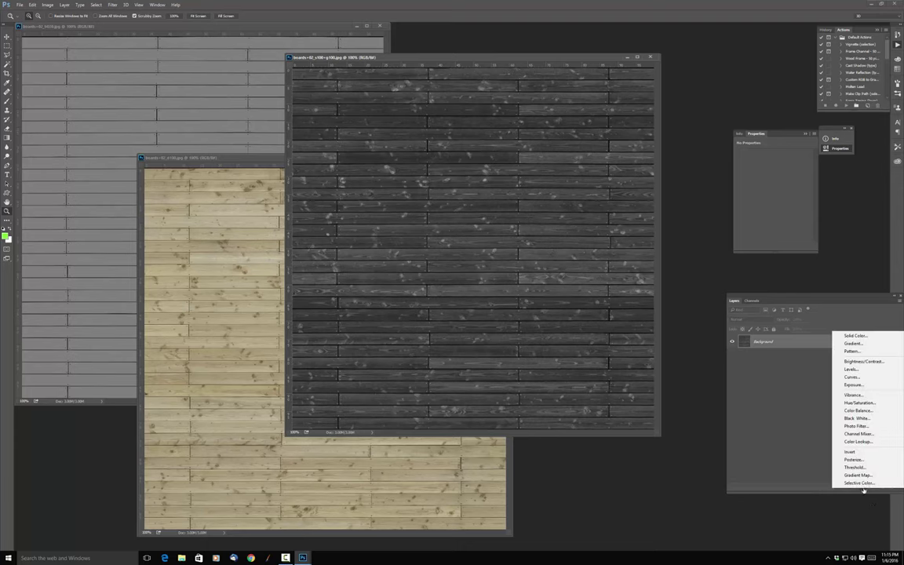
pyautogui.click(861, 370)
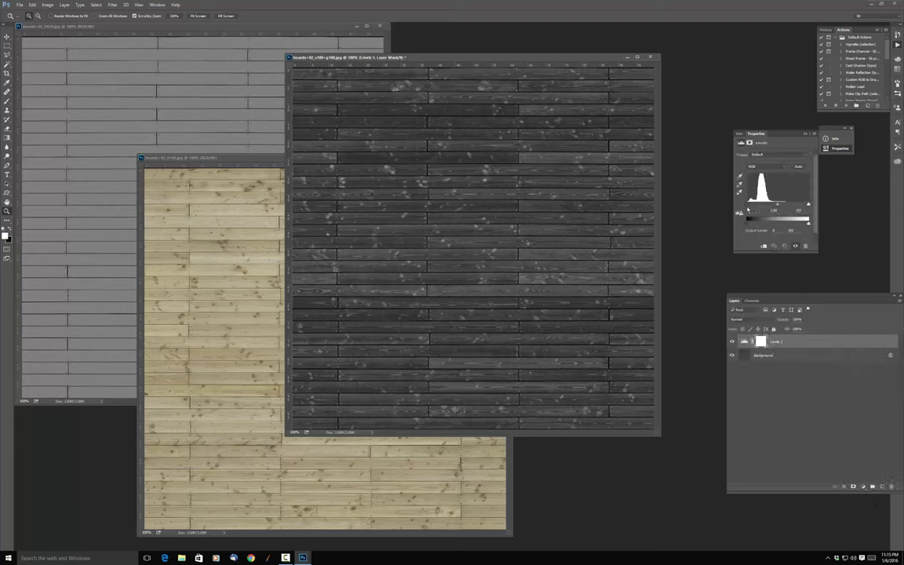
pyautogui.moveTo(809, 204); pyautogui.dragTo(758, 206)
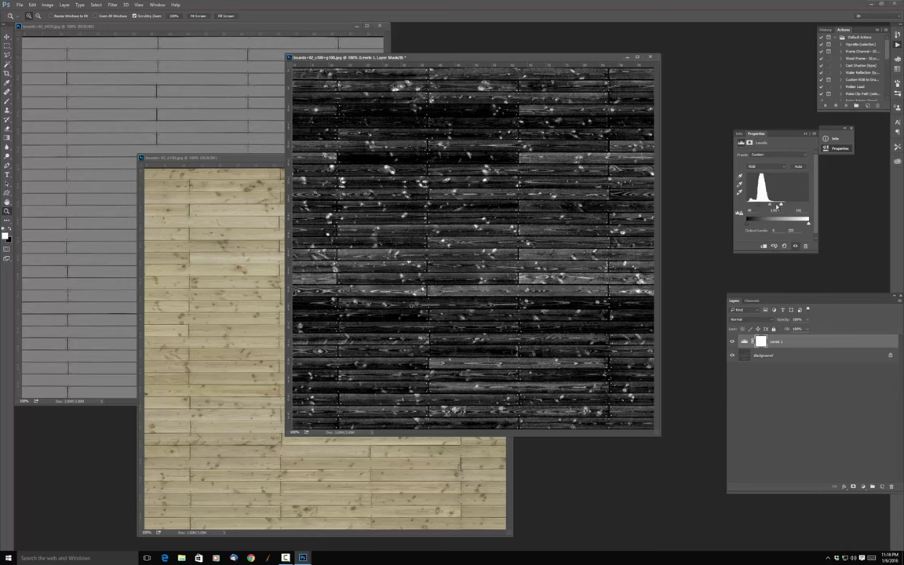
pyautogui.moveTo(780, 206); pyautogui.dragTo(781, 206)
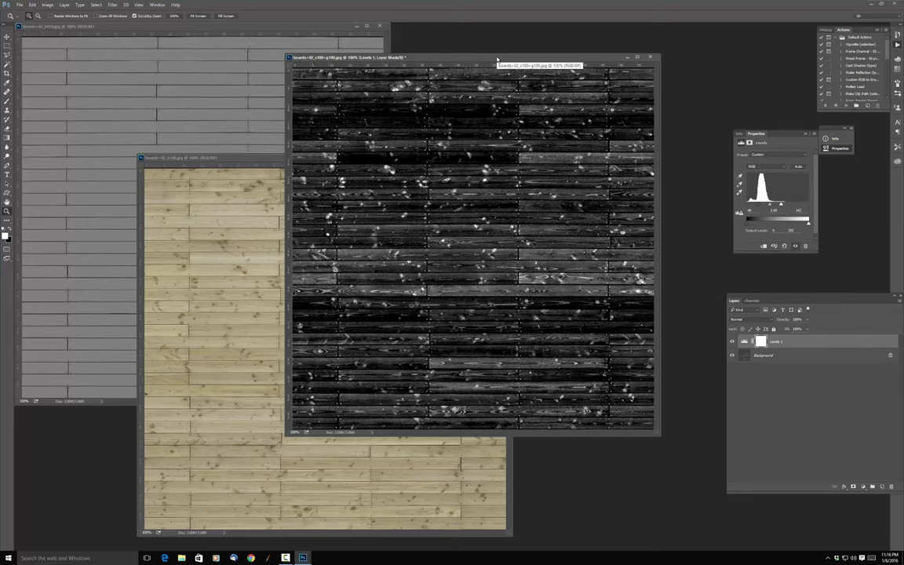
# Save the adjusted map as the TIFF file boards+02_s100+g100.tif in the Arroway folder, keeping layers and the default TIFF options.
pyautogui.hotkey('ctrl', 'shift', 's')
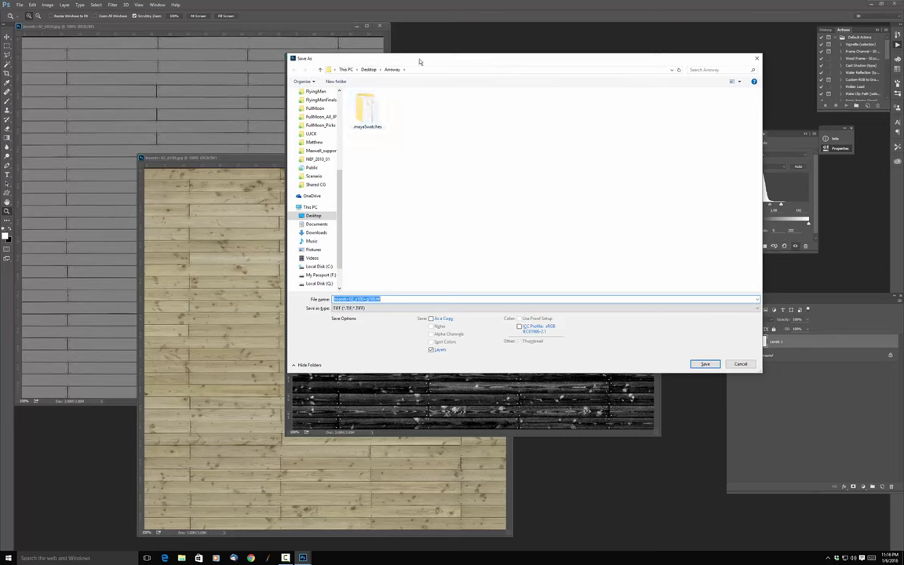
pyautogui.click(705, 365)
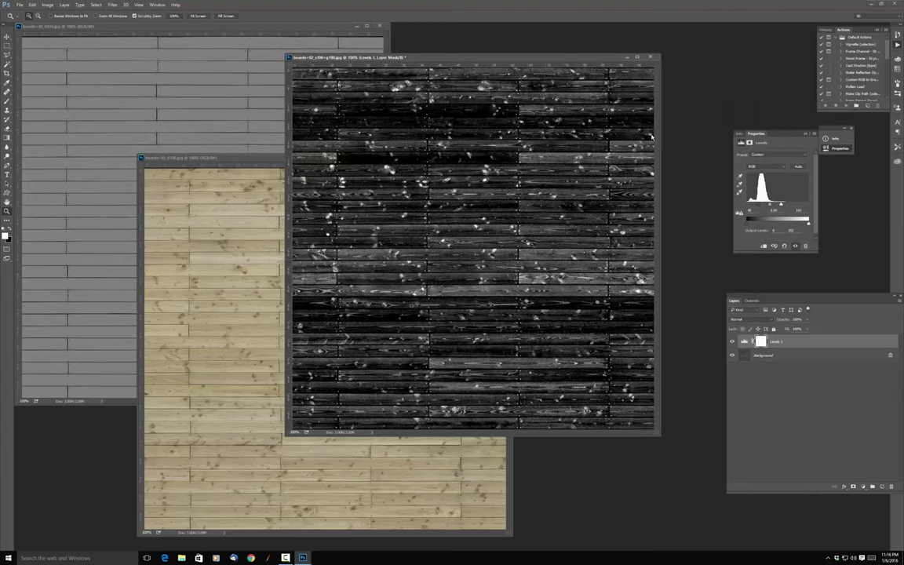
pyautogui.click(539, 167)
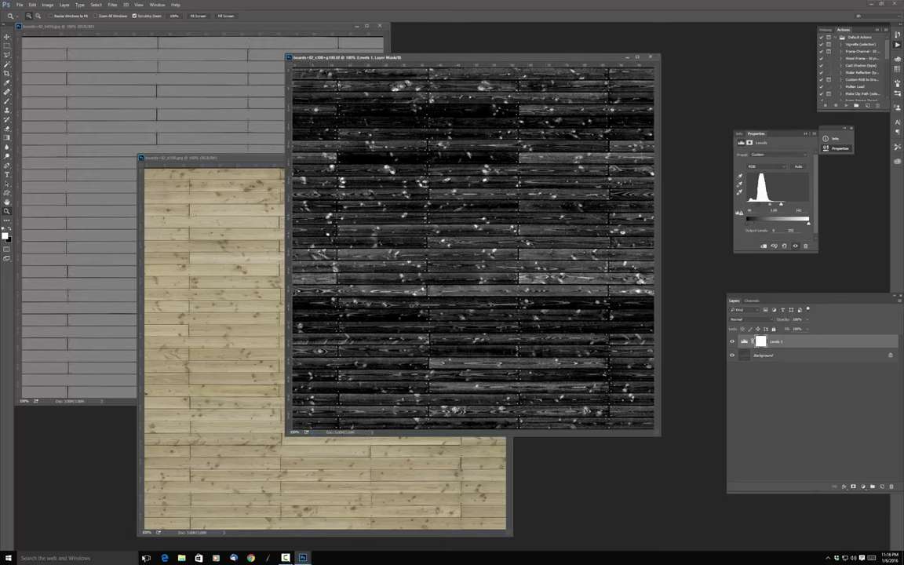
# Switch back to Maya and replace the roughness texture's image with boards+02_s100+g100.tif.
pyautogui.click(146, 558)
pyautogui.click(497, 541)
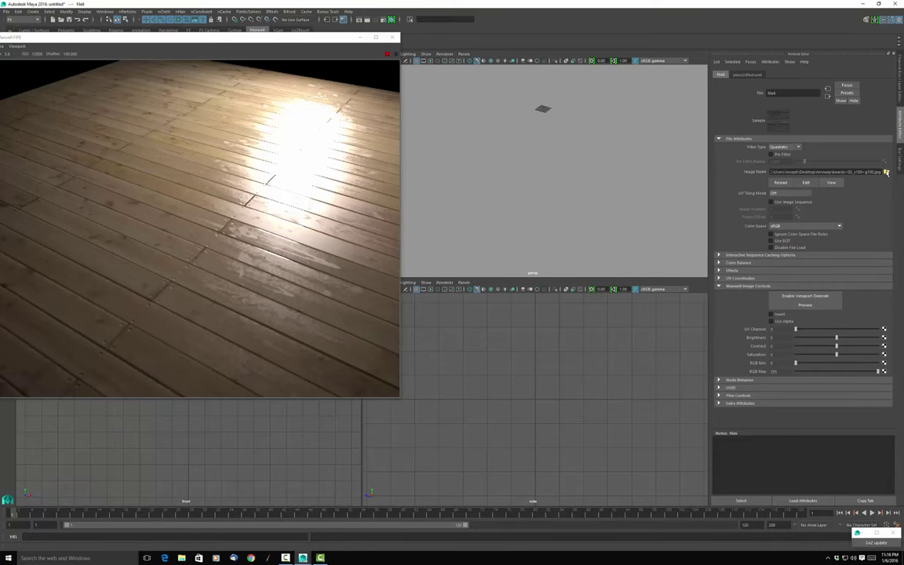
pyautogui.click(886, 172)
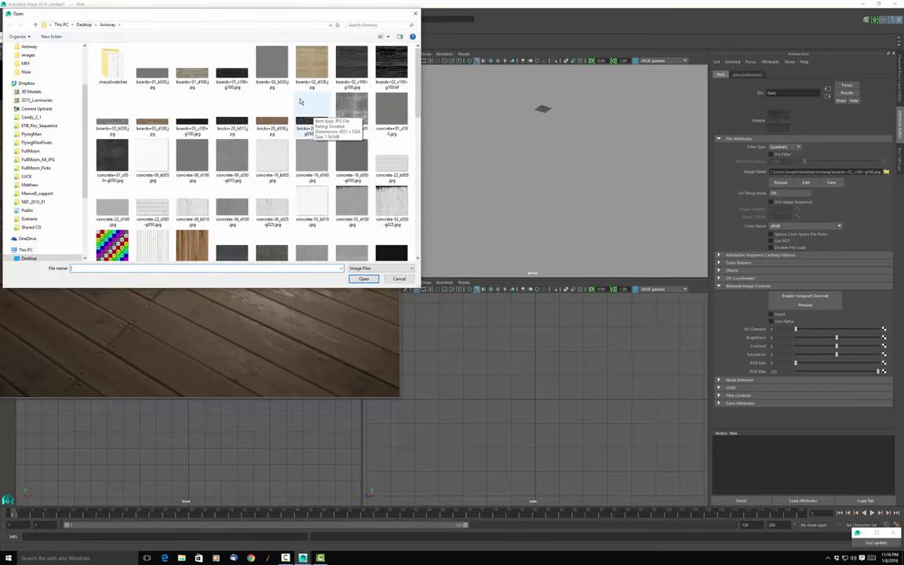
pyautogui.click(391, 64)
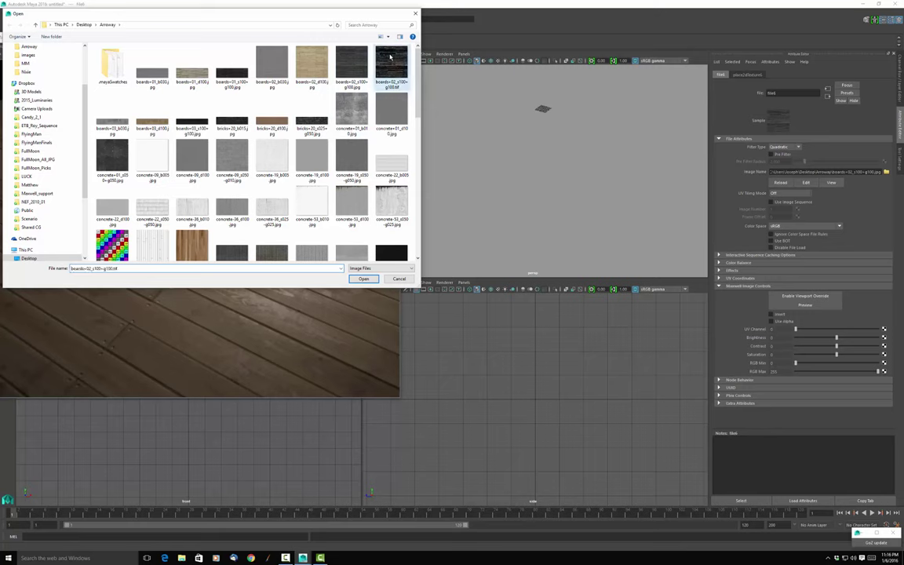
pyautogui.click(363, 279)
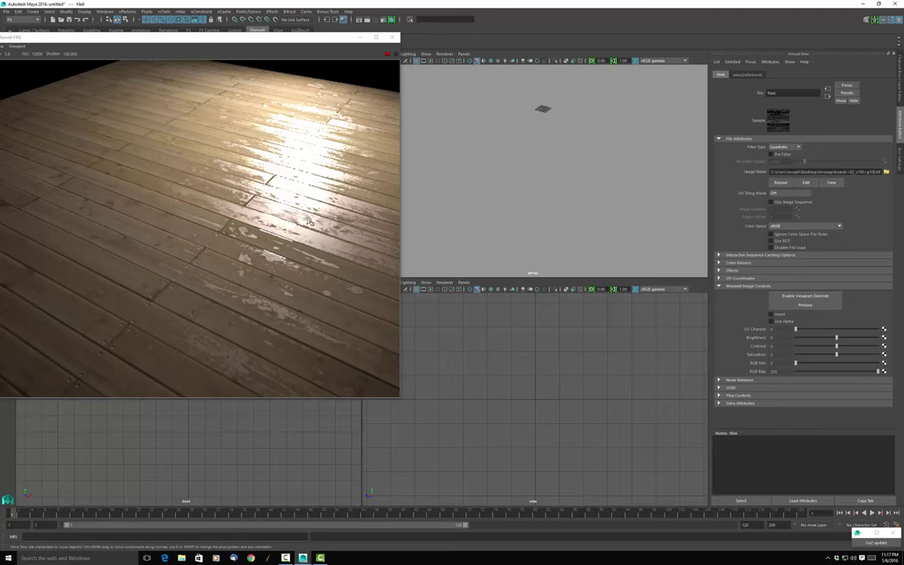
# Check the floor's reflection with the contrastier roughness map from several angles in the FIRE preview.
pyautogui.click(264, 186)
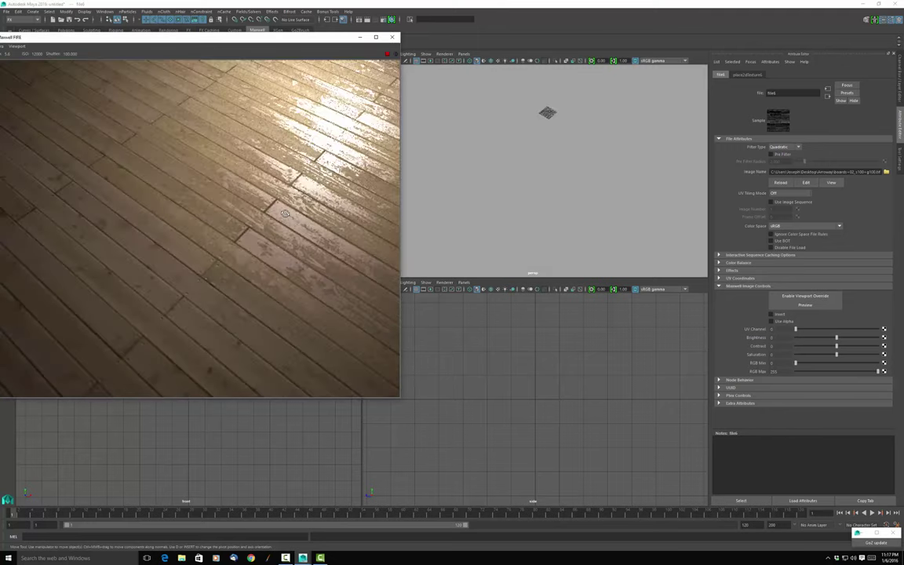
pyautogui.keyDown('alt'); pyautogui.moveTo(285, 213); pyautogui.dragTo(290, 204); pyautogui.keyUp('alt')
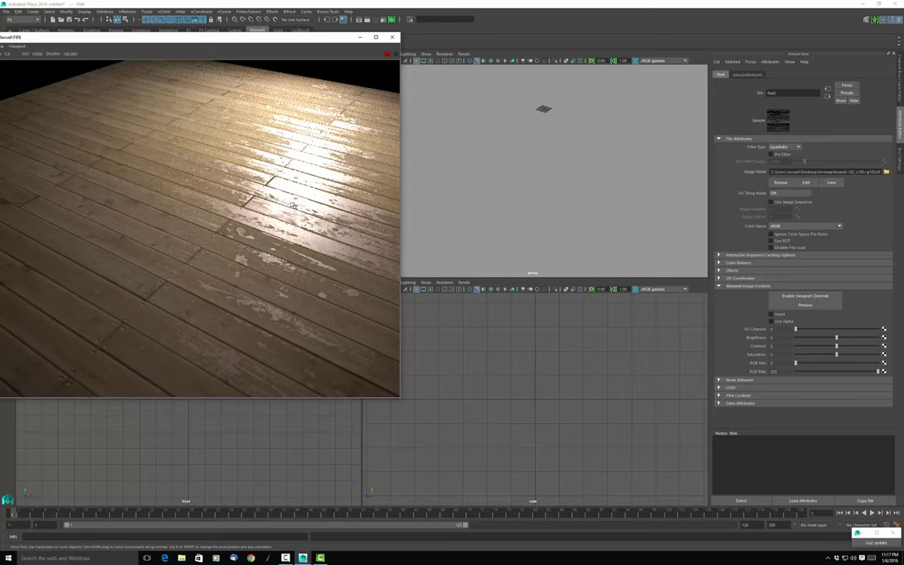
pyautogui.keyDown('alt'); pyautogui.moveTo(290, 204); pyautogui.dragTo(289, 203); pyautogui.keyUp('alt')
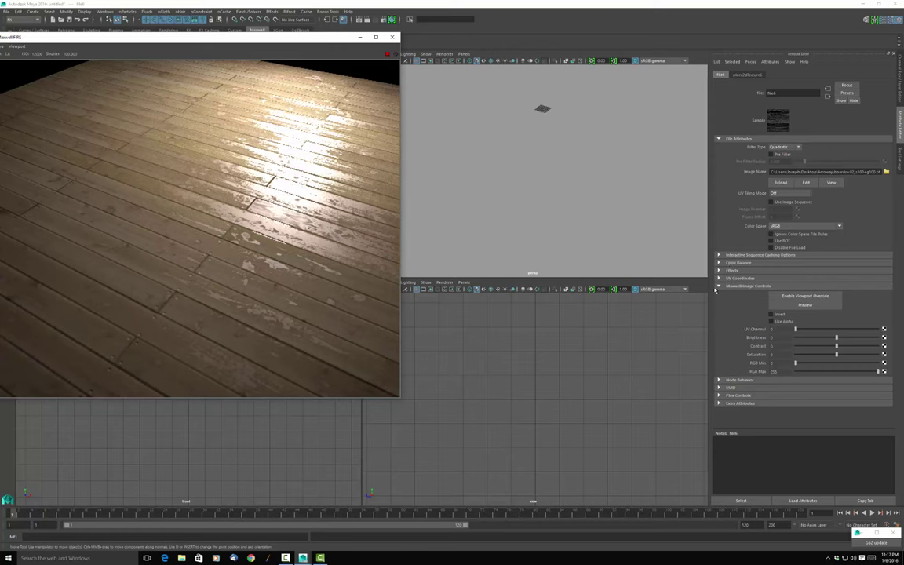
# Preview the roughness texture in an enlarged window, try RGB Min values up to 135, settle on 65 and close the preview.
pyautogui.click(809, 307)
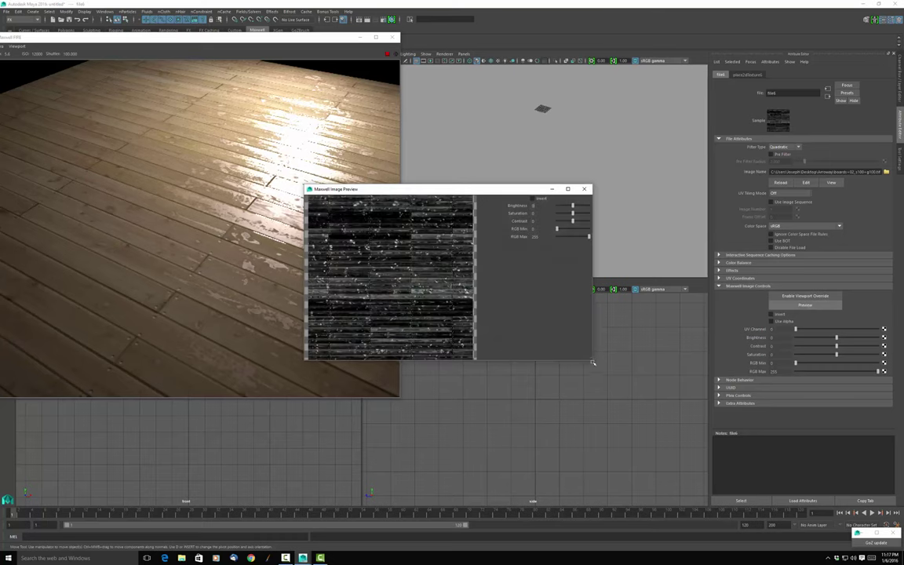
pyautogui.moveTo(592, 362); pyautogui.dragTo(674, 446)
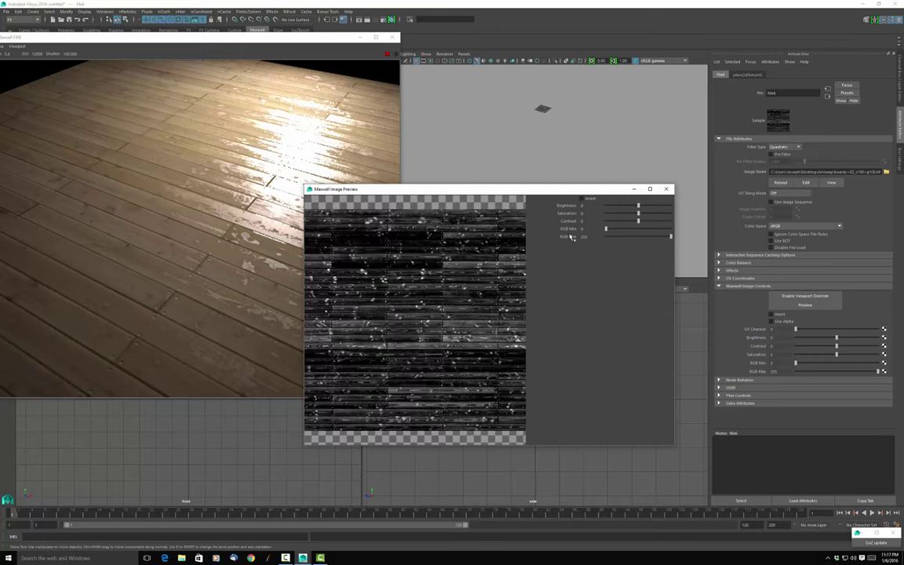
pyautogui.moveTo(606, 230); pyautogui.dragTo(623, 231)
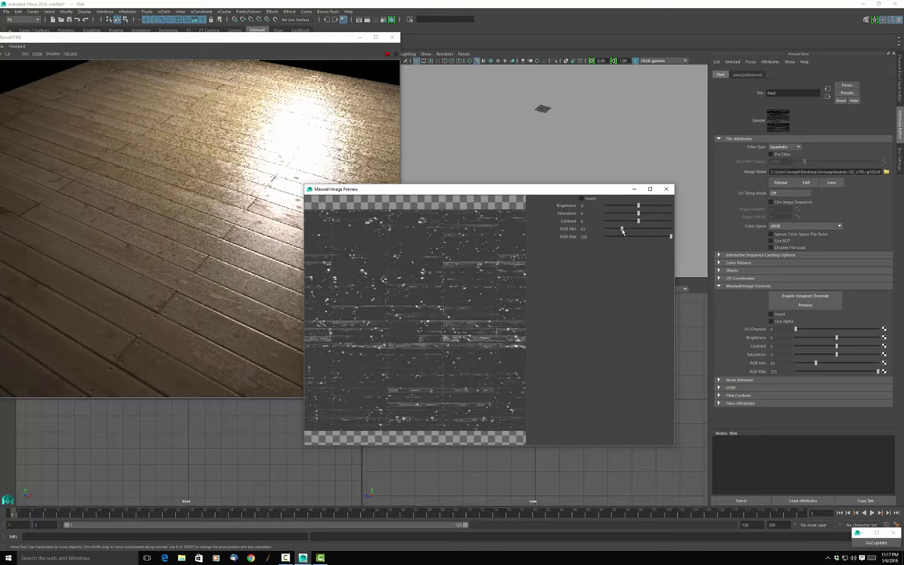
pyautogui.moveTo(623, 231); pyautogui.dragTo(625, 230)
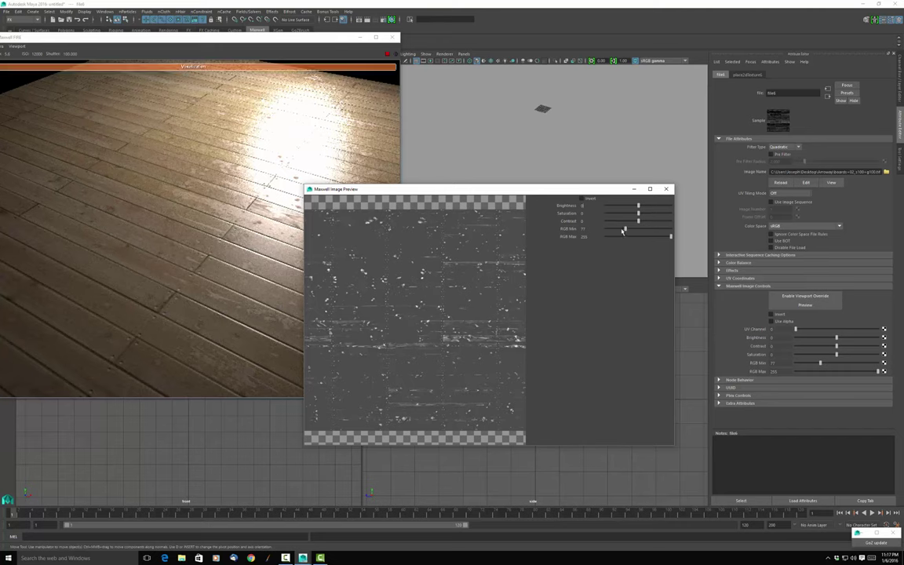
pyautogui.moveTo(625, 231); pyautogui.dragTo(620, 230)
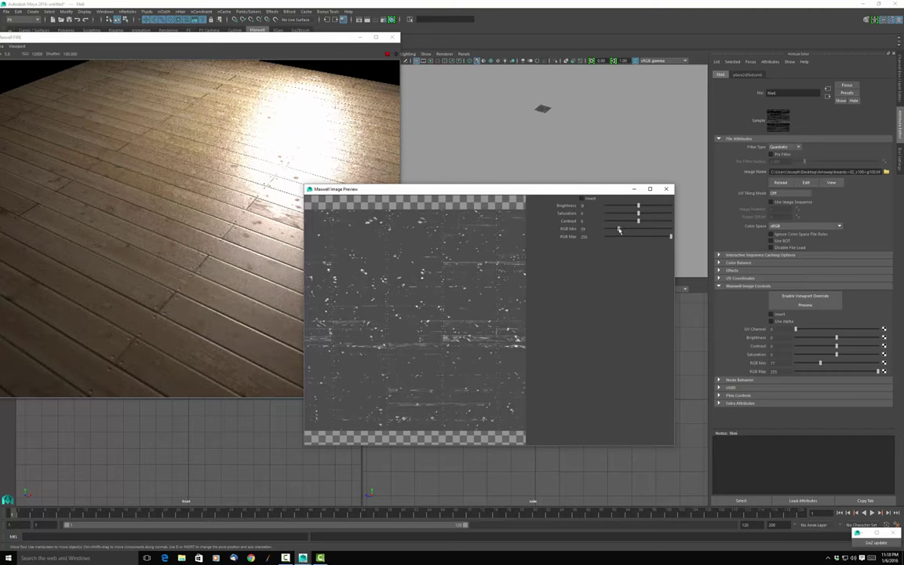
pyautogui.moveTo(619, 230); pyautogui.dragTo(641, 232)
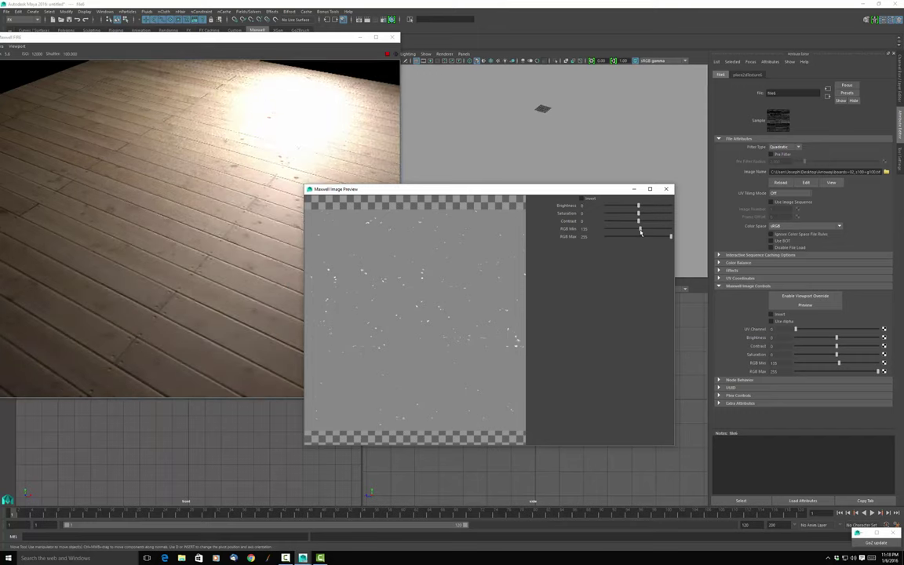
pyautogui.moveTo(638, 231); pyautogui.dragTo(623, 232)
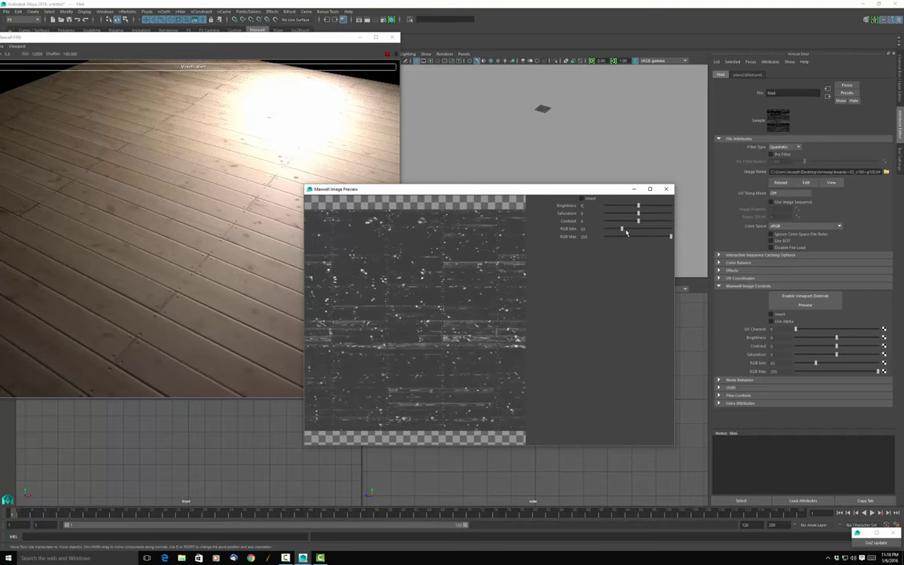
pyautogui.click(668, 190)
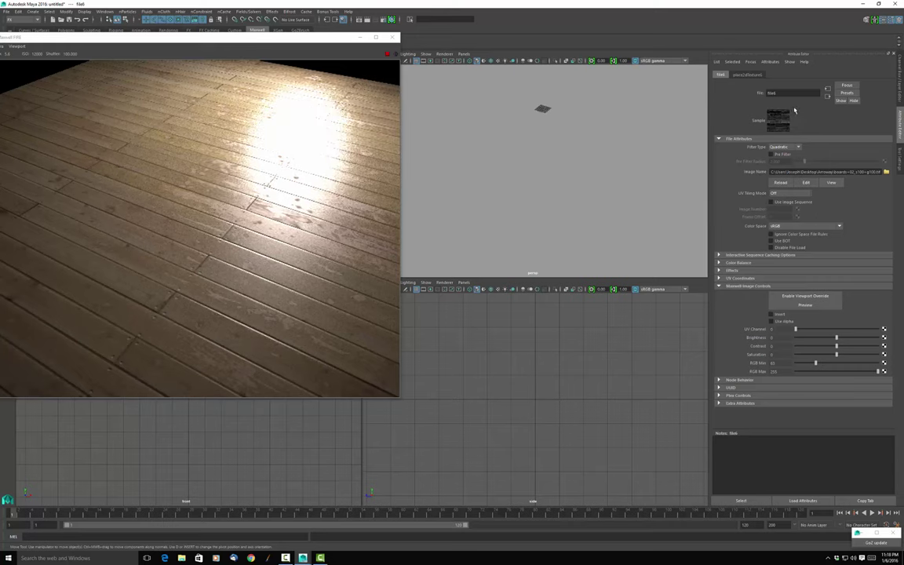
# Return to the layered material's shiny layer, try an opacity of about 43 and restore it to 100.
pyautogui.click(828, 97)
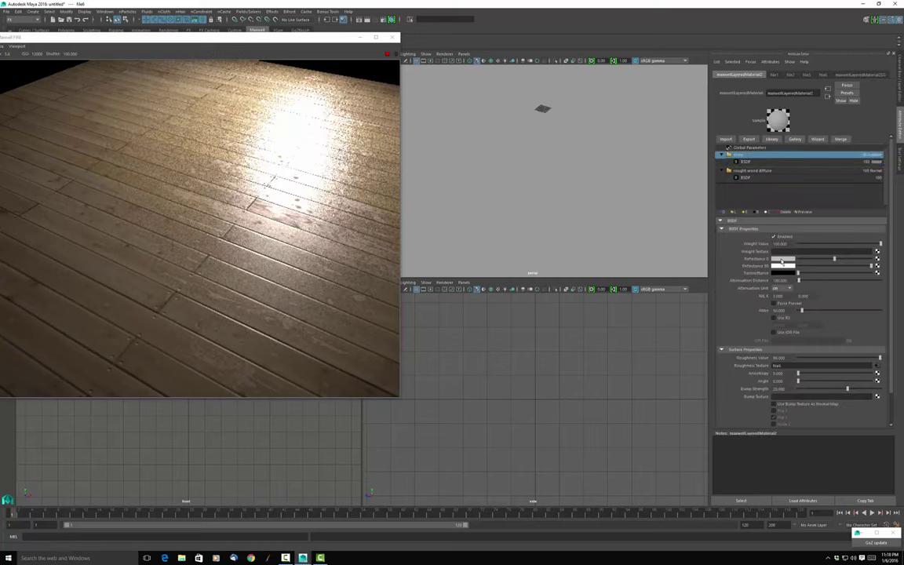
pyautogui.click(770, 156)
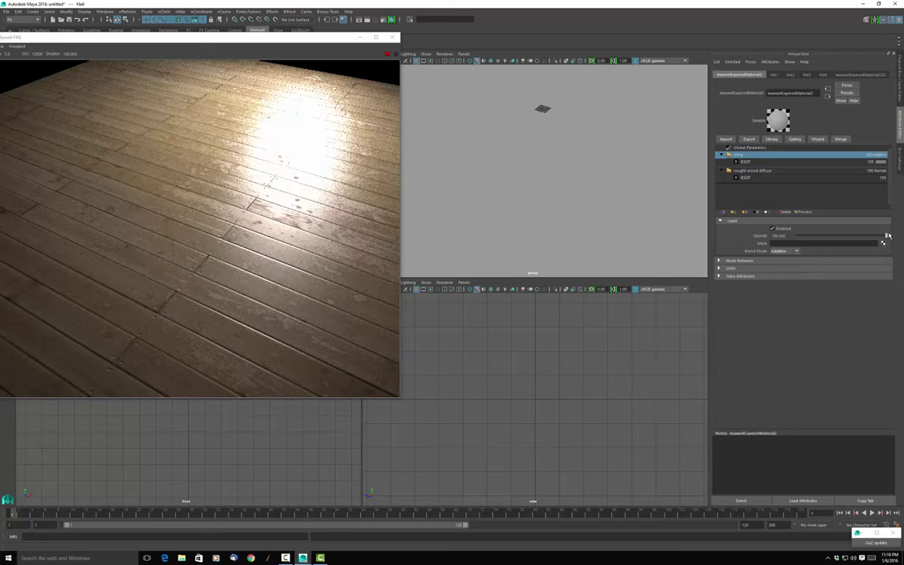
pyautogui.moveTo(886, 237); pyautogui.dragTo(835, 238)
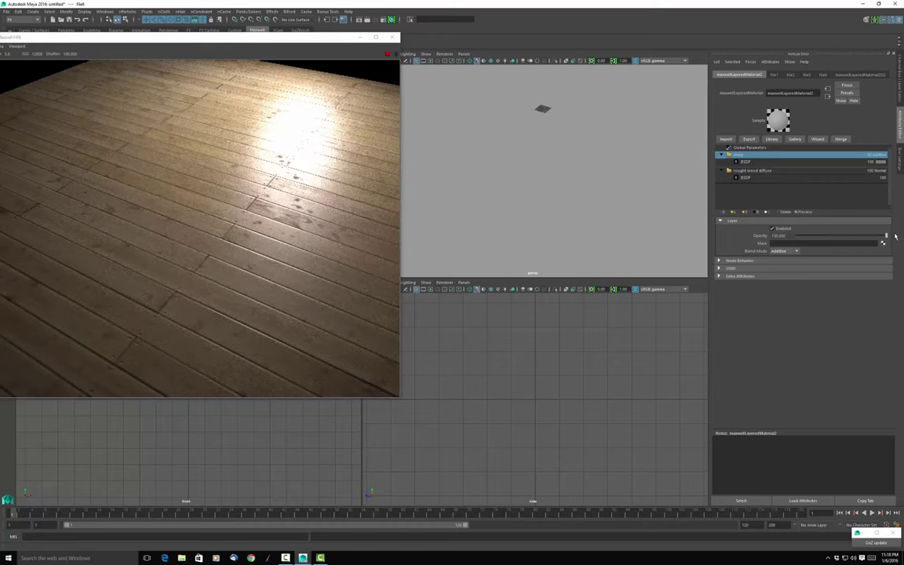
pyautogui.moveTo(835, 238); pyautogui.dragTo(895, 239)
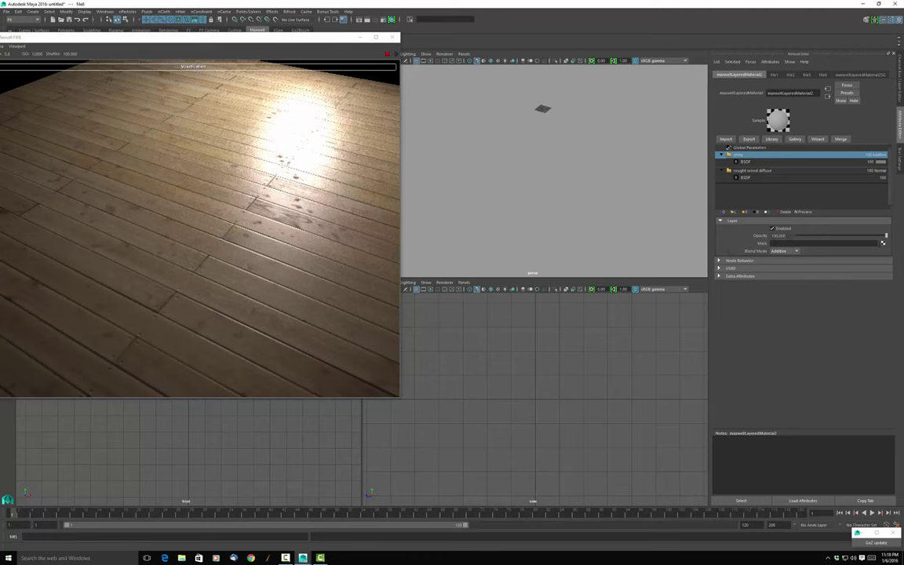
# Mask the shiny layer with a file texture using boards+02_s100+g100.tif and lower the layer's opacity to about 50.
pyautogui.click(883, 243)
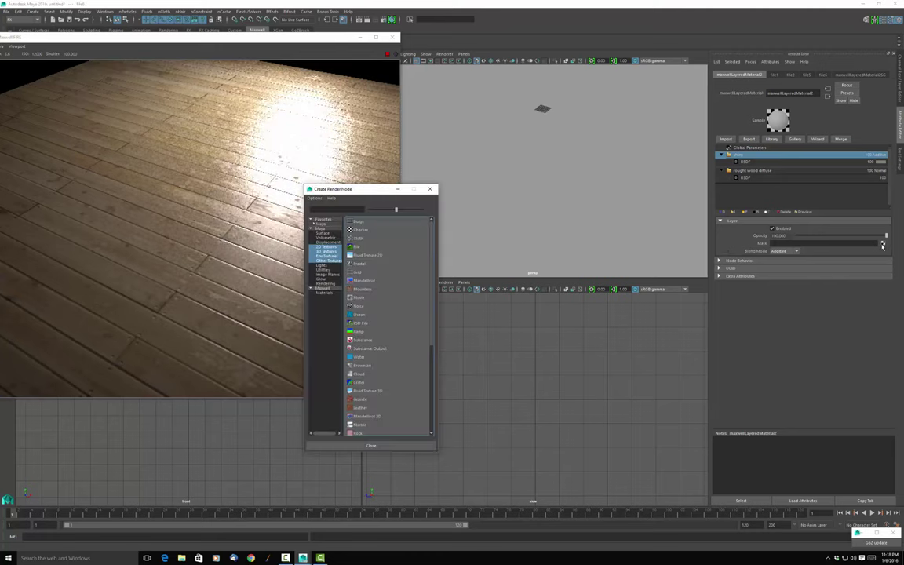
pyautogui.click(403, 248)
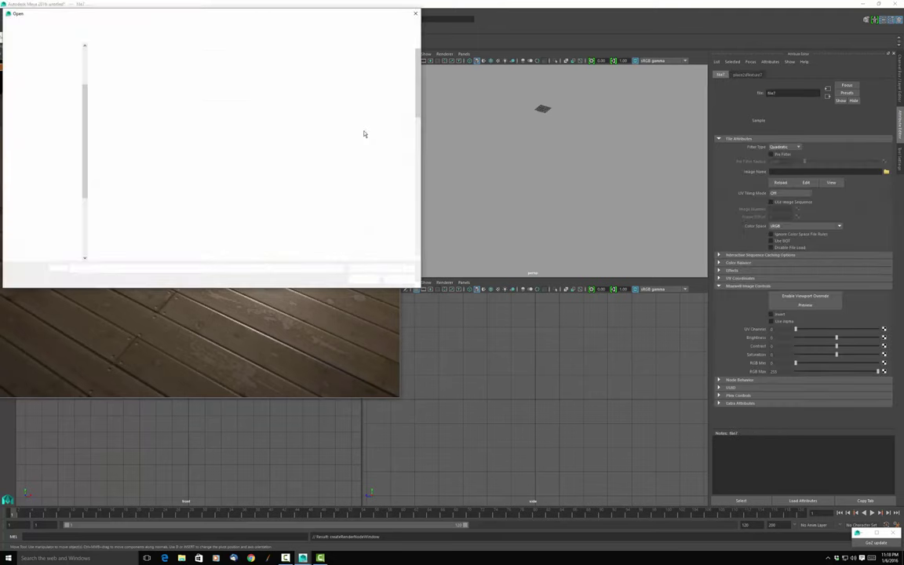
pyautogui.click(393, 69)
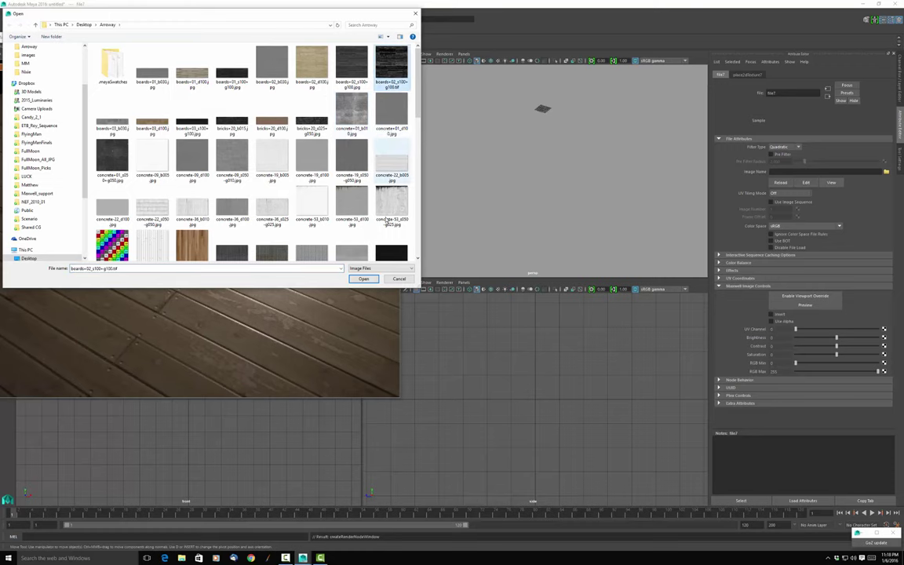
pyautogui.click(363, 279)
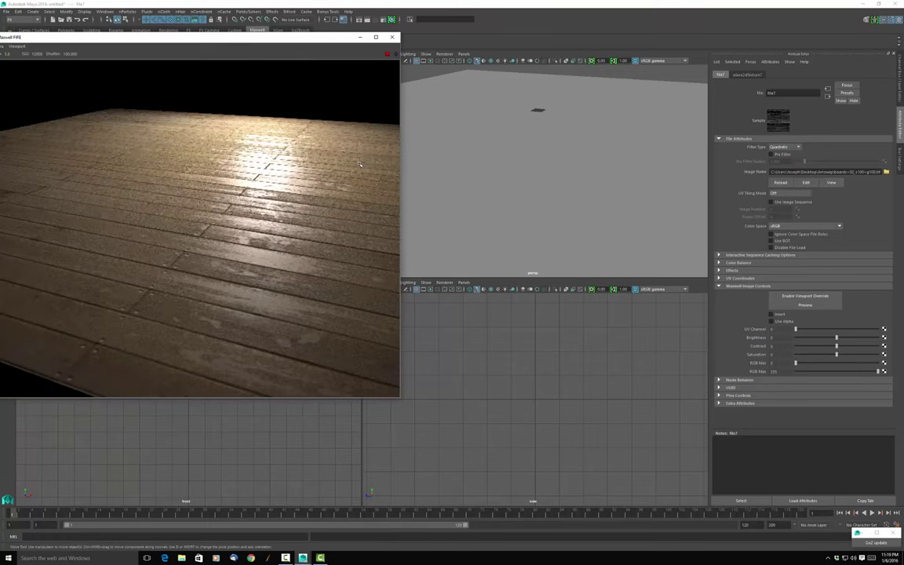
pyautogui.click(829, 97)
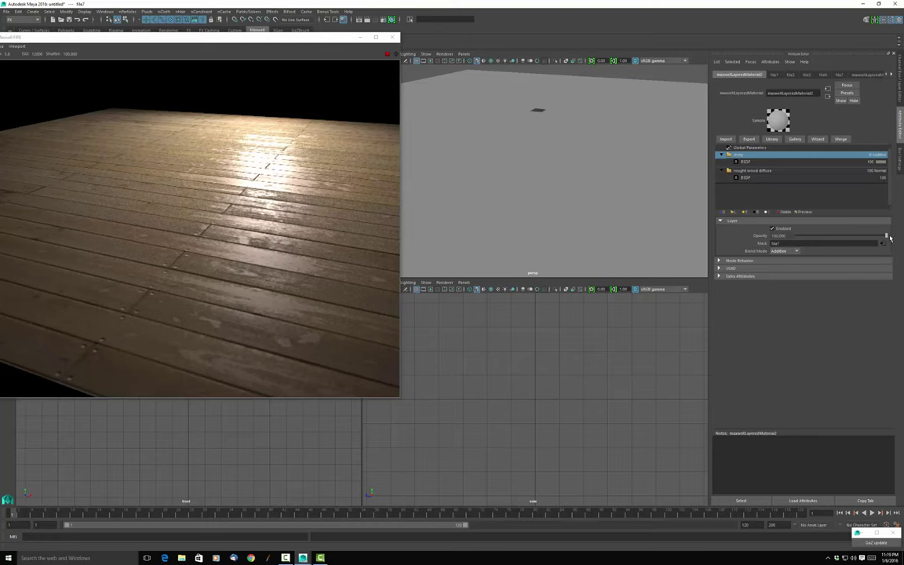
pyautogui.moveTo(886, 235); pyautogui.dragTo(842, 237)
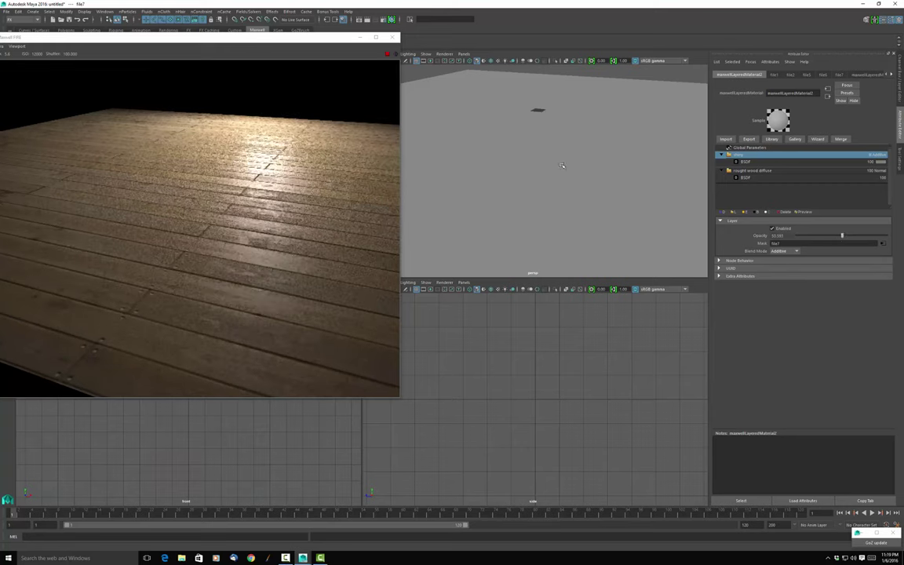
# Turn off global bump mapping in the layered material's global parameters.
pyautogui.click(769, 147)
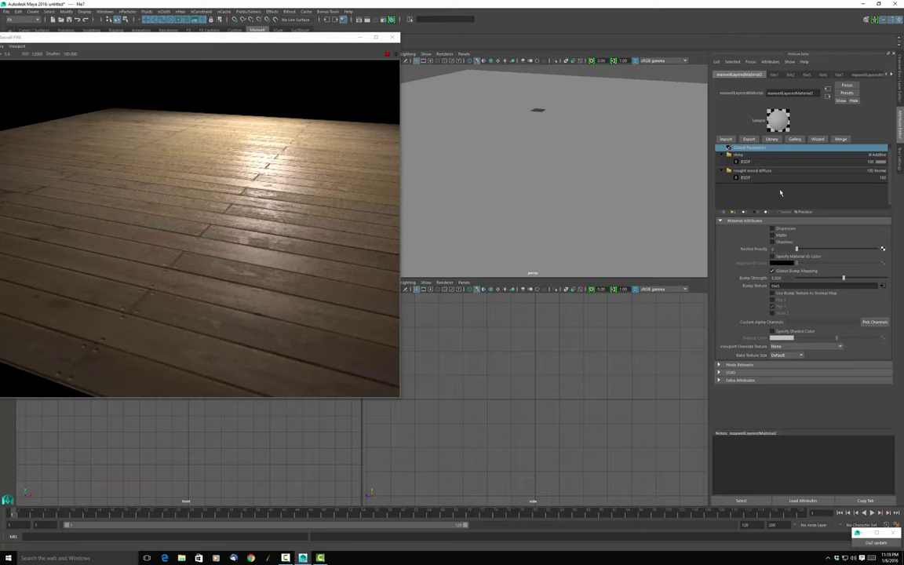
pyautogui.click(772, 271)
pyautogui.click(772, 270)
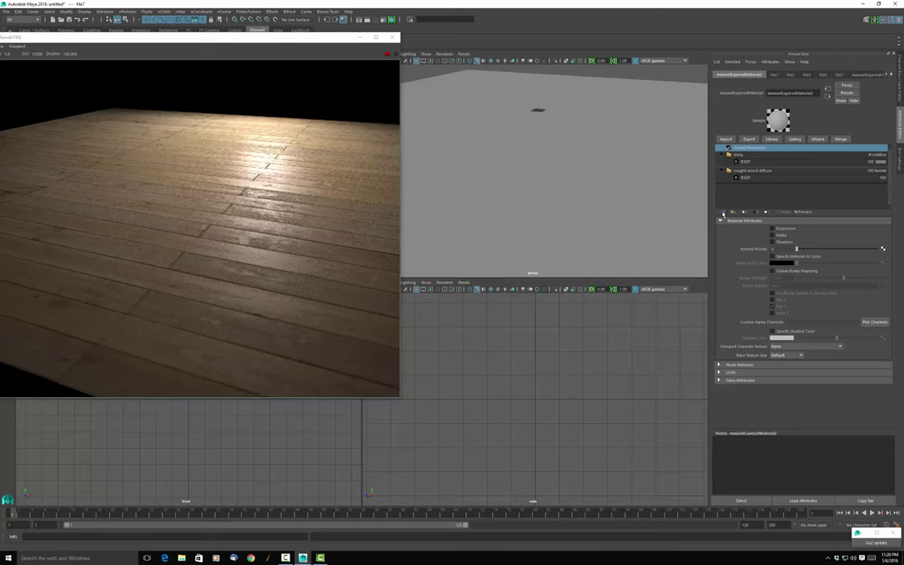
# Add a displacement component to the material with a height of 0.5 and enable absolute height in centimetres.
pyautogui.click(724, 213)
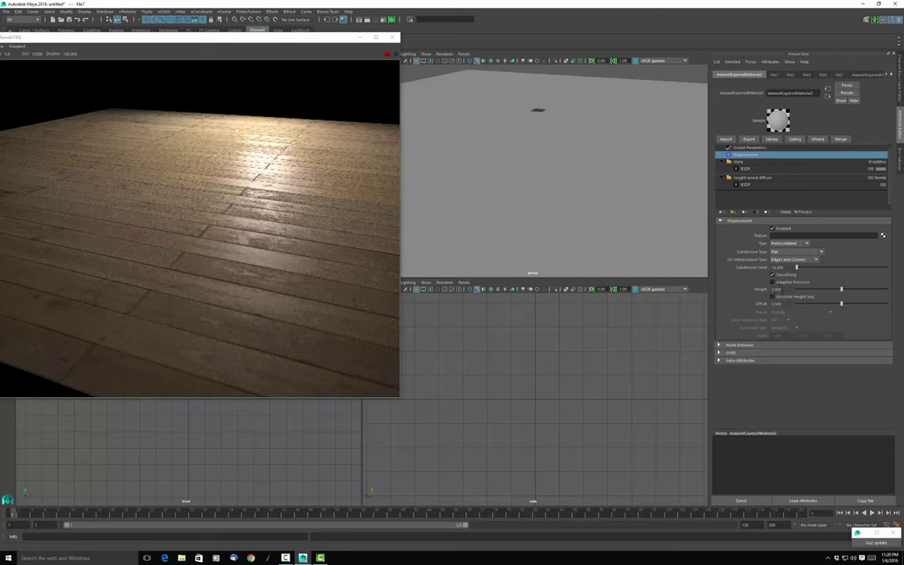
pyautogui.click(774, 289)
pyautogui.write('1')
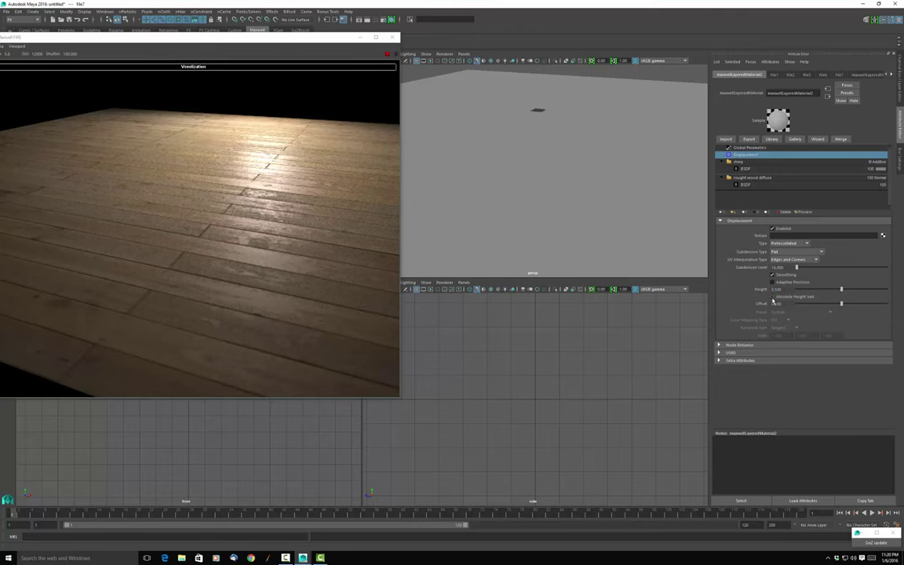
pyautogui.press('Return')
pyautogui.click(772, 297)
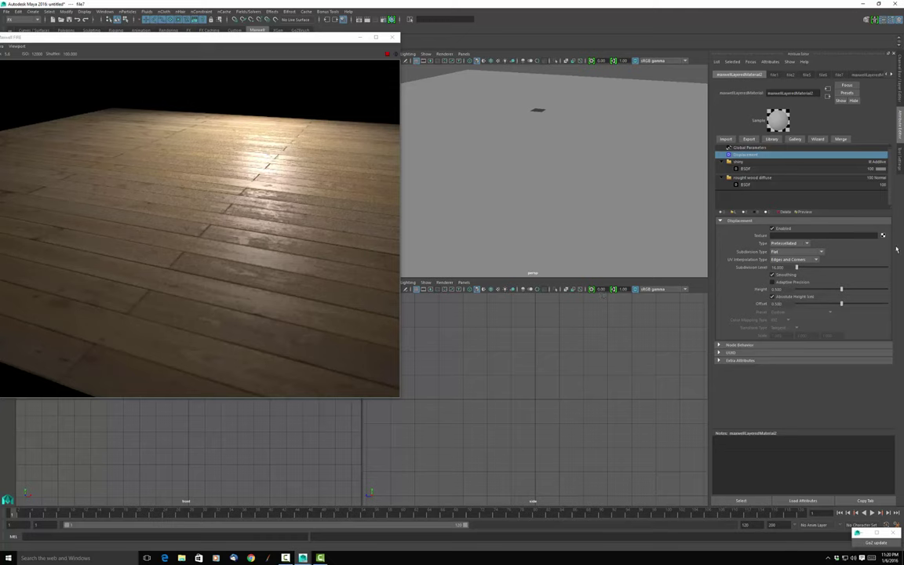
# Assign a file texture using boards+02_b030.jpg as the displacement map.
pyautogui.click(882, 236)
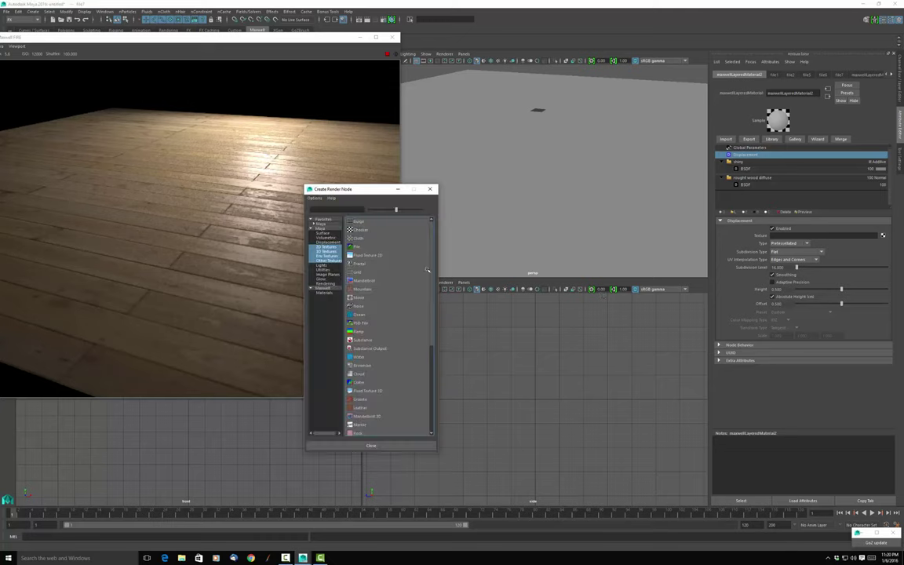
pyautogui.click(377, 247)
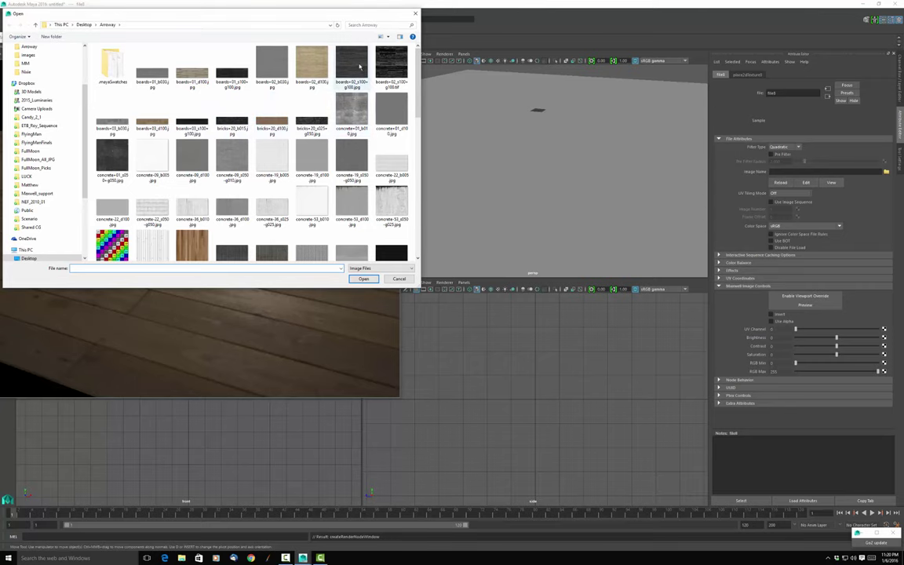
pyautogui.click(272, 66)
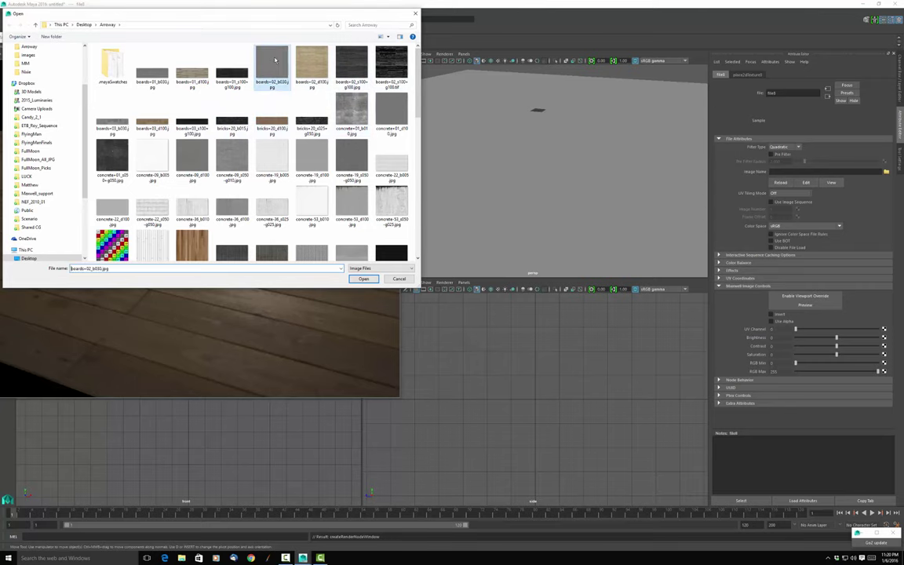
pyautogui.click(362, 279)
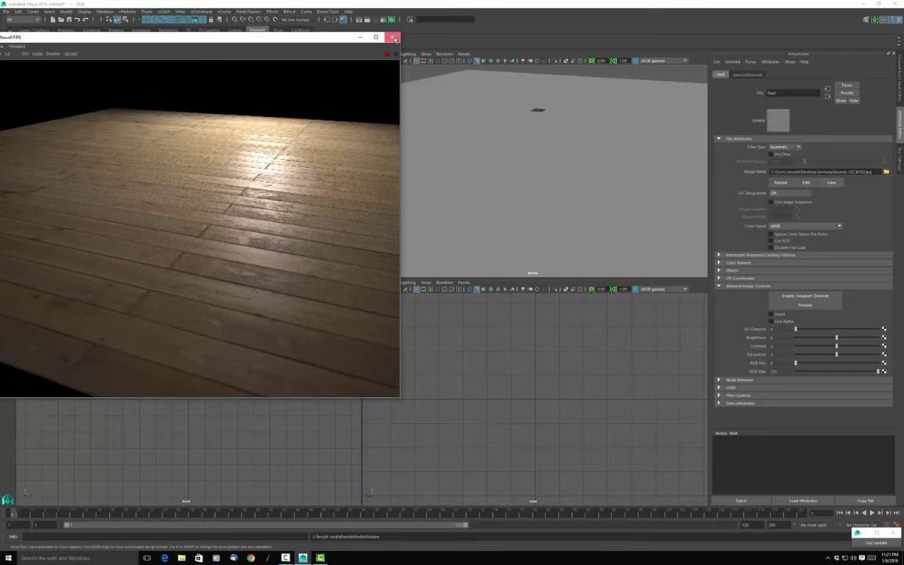
# Close the FIRE preview and set the material's displacement offset to 0.
pyautogui.click(395, 38)
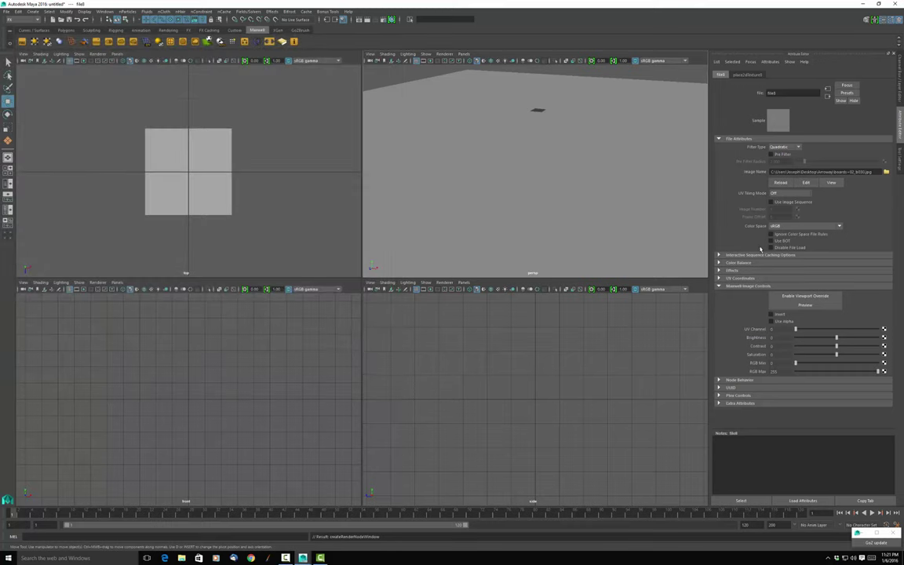
pyautogui.click(827, 96)
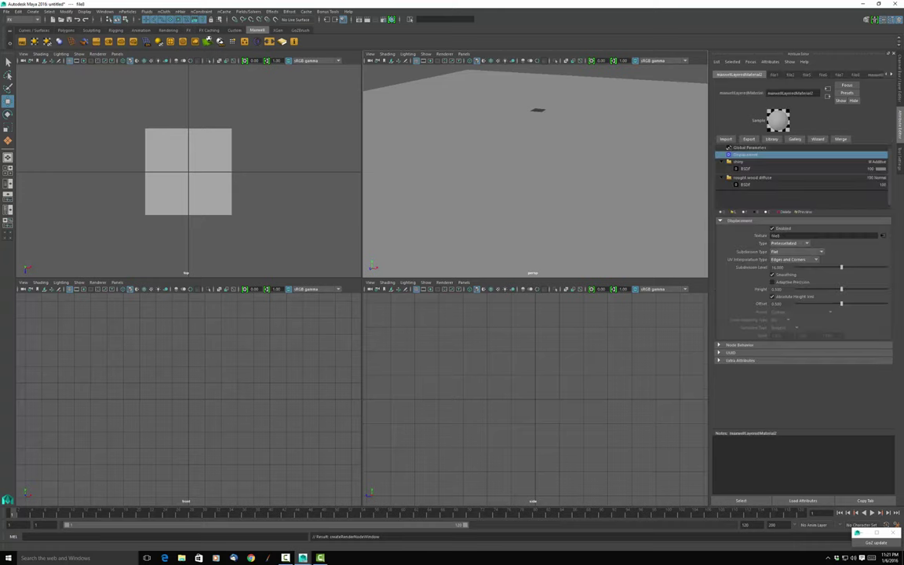
pyautogui.doubleClick(777, 304)
pyautogui.write('0.')
# Check the displaced floor in a full Maxwell Render, stop the render and close its window.
pyautogui.click(549, 157)
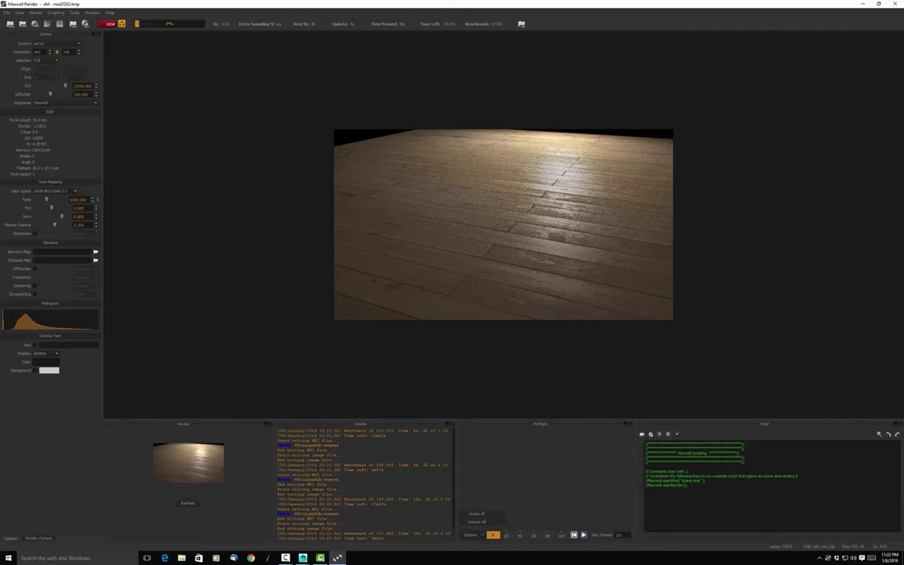
pyautogui.click(111, 24)
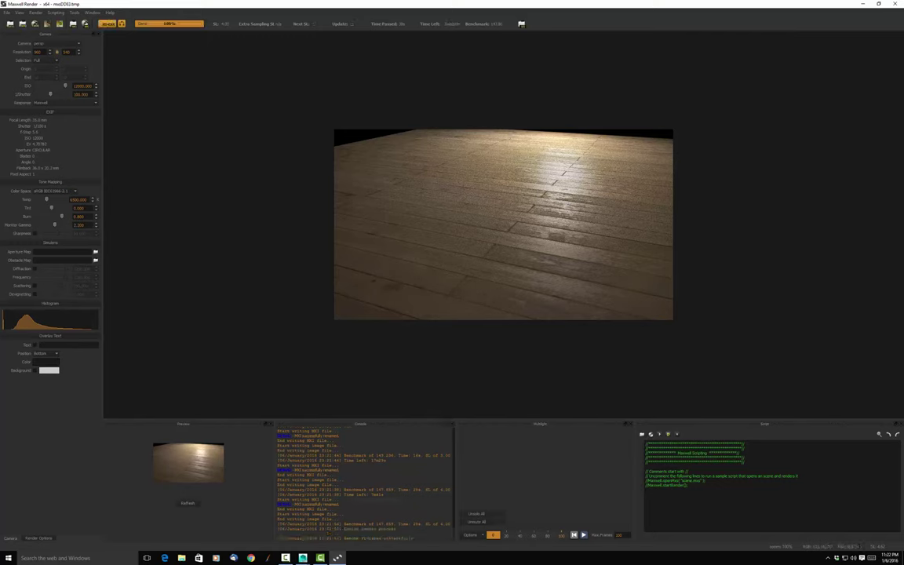
pyautogui.click(897, 4)
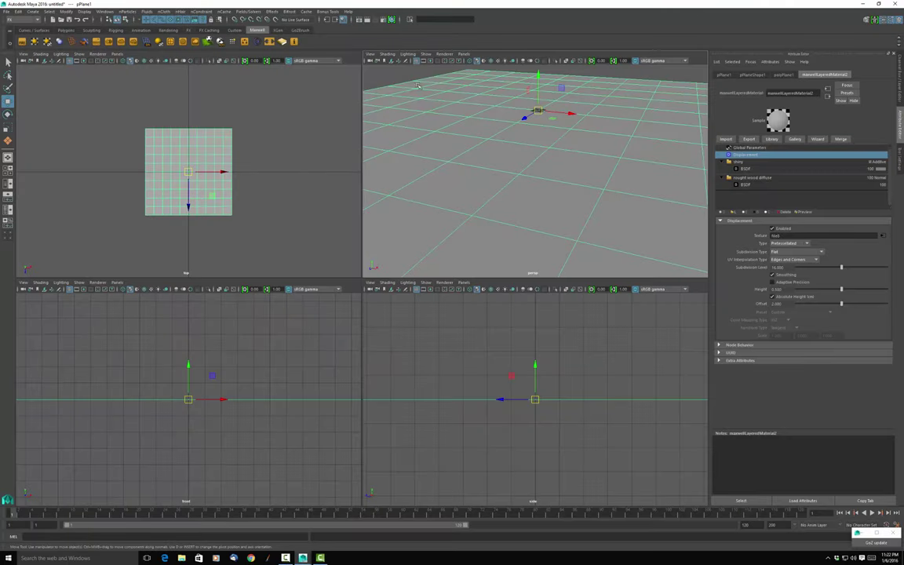
# Change the displacement texture's Repeat UV in both directions and return to the layered material.
pyautogui.click(417, 41)
pyautogui.click(881, 235)
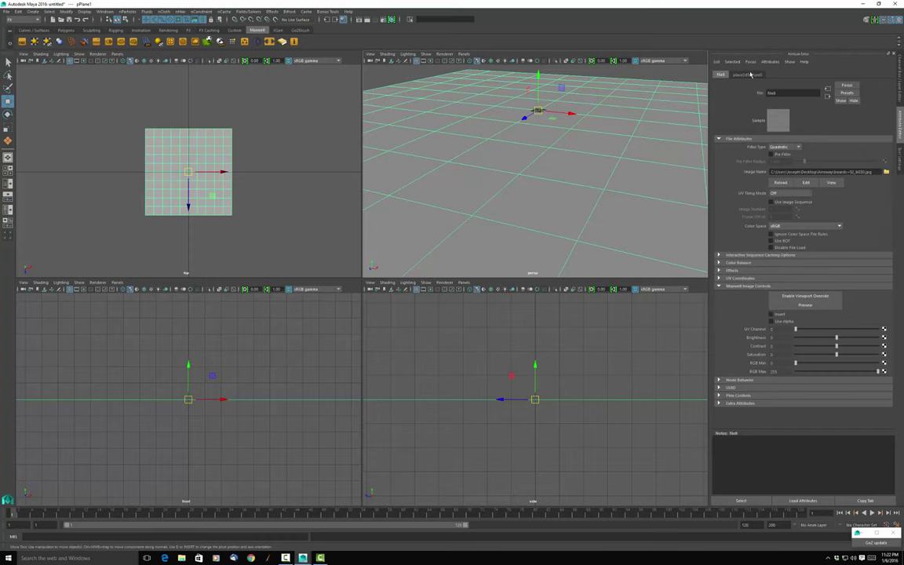
pyautogui.click(747, 74)
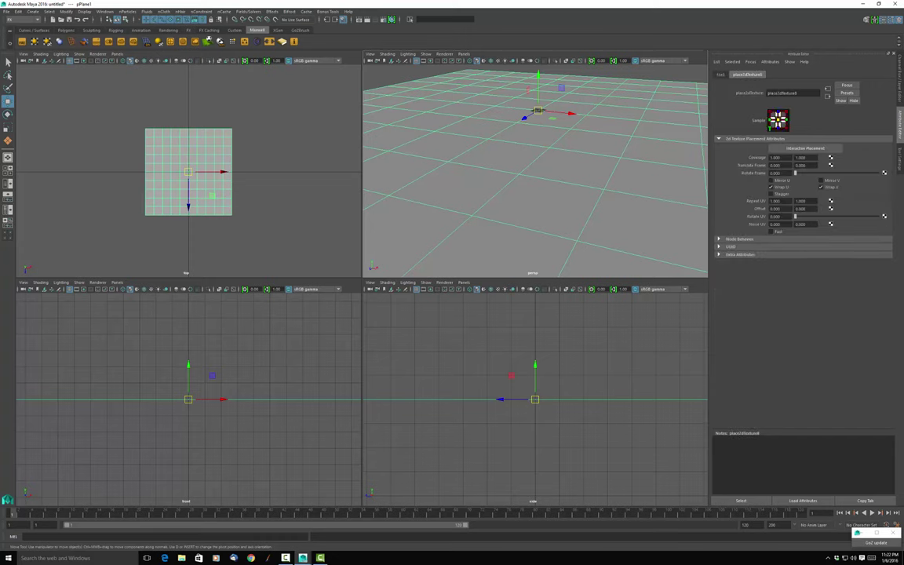
pyautogui.click(774, 201)
pyautogui.write('0')
pyautogui.press('Return')
pyautogui.click(800, 201)
pyautogui.press('Return')
pyautogui.click(828, 98)
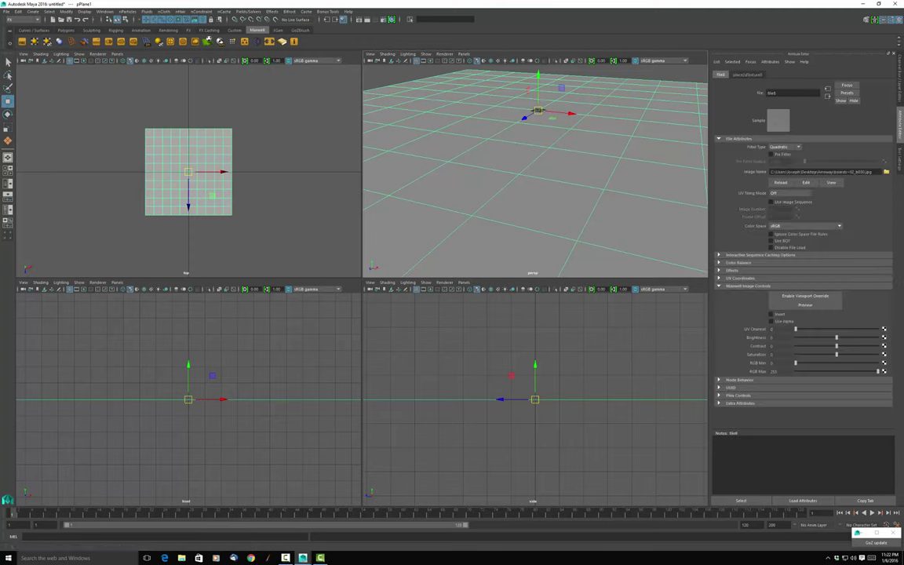
pyautogui.click(828, 97)
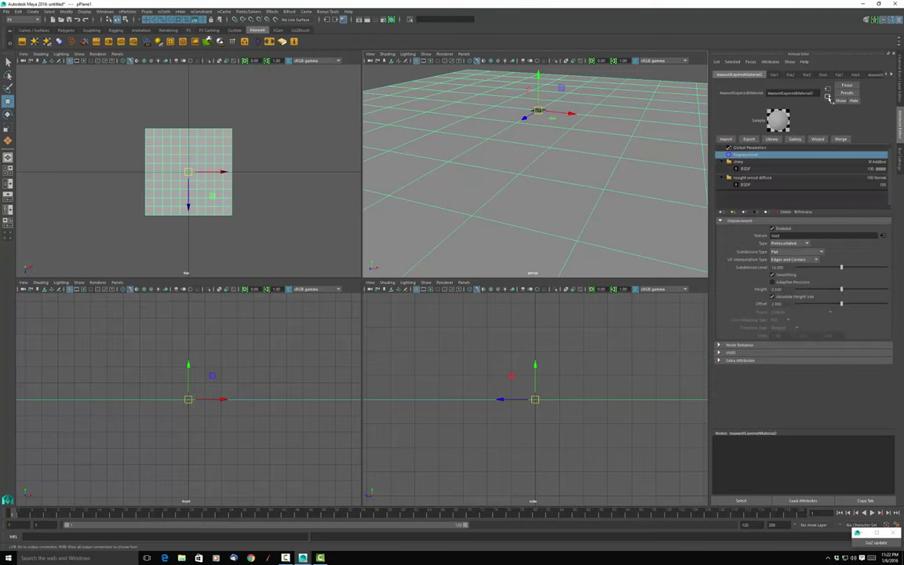
# Change the Repeat UV of the shiny layer's mask texture in both directions and return to the layered material.
pyautogui.click(771, 162)
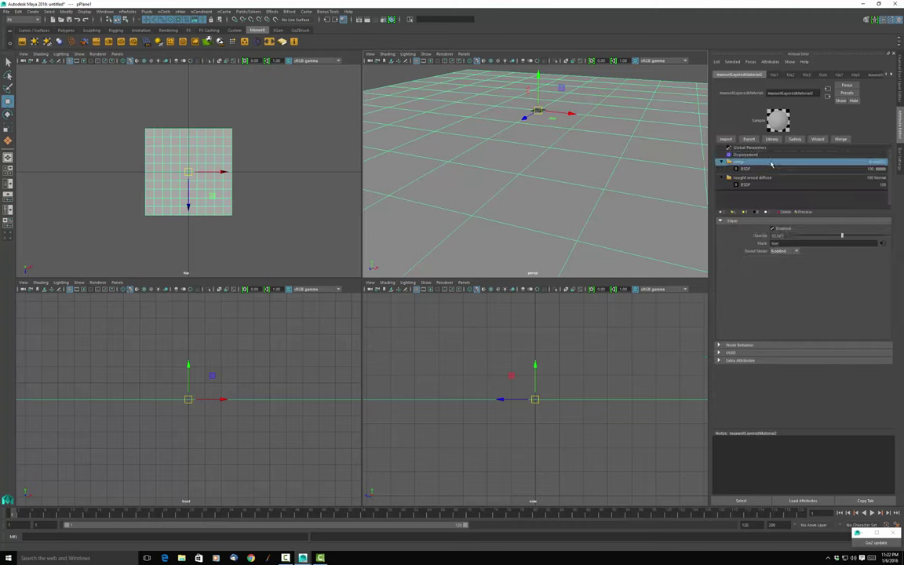
pyautogui.click(883, 244)
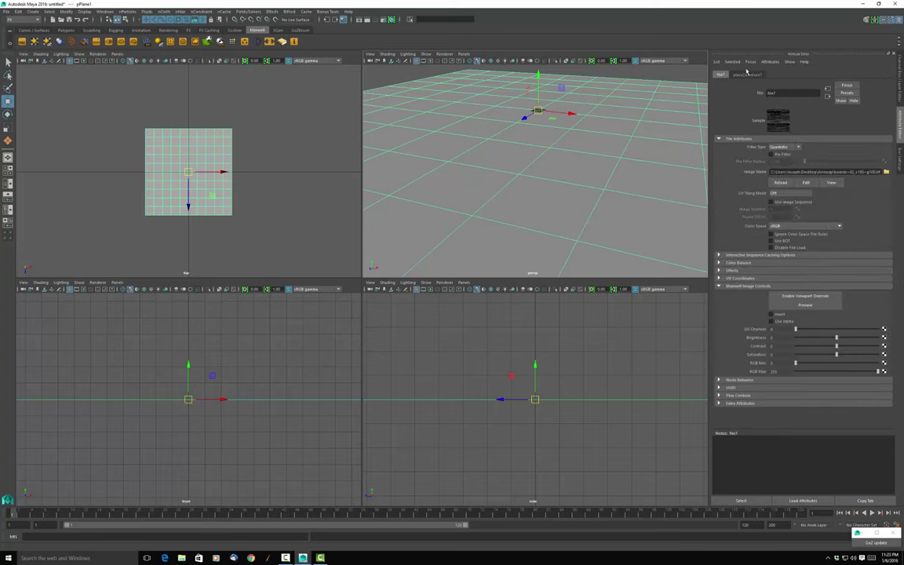
pyautogui.click(747, 74)
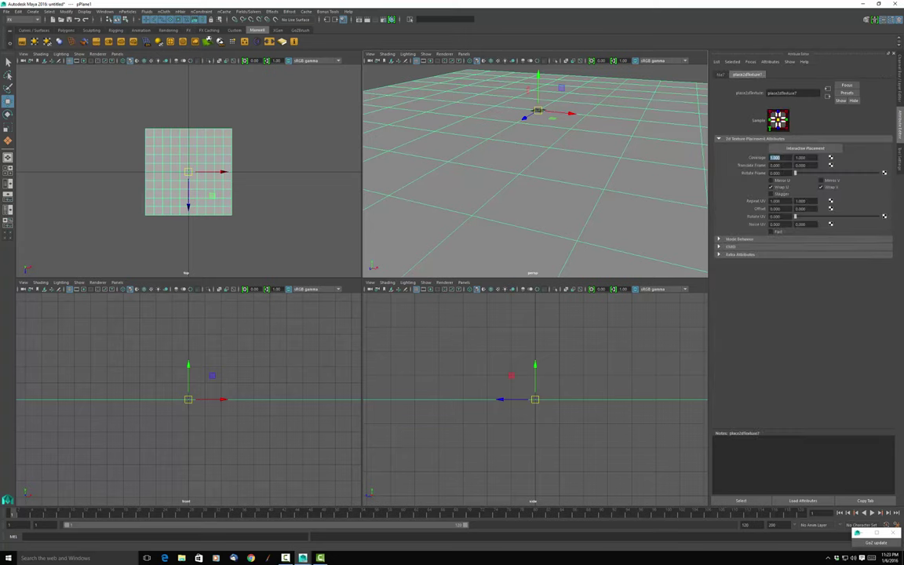
pyautogui.click(775, 201)
pyautogui.press('Return')
pyautogui.click(801, 200)
pyautogui.click(828, 98)
pyautogui.click(828, 96)
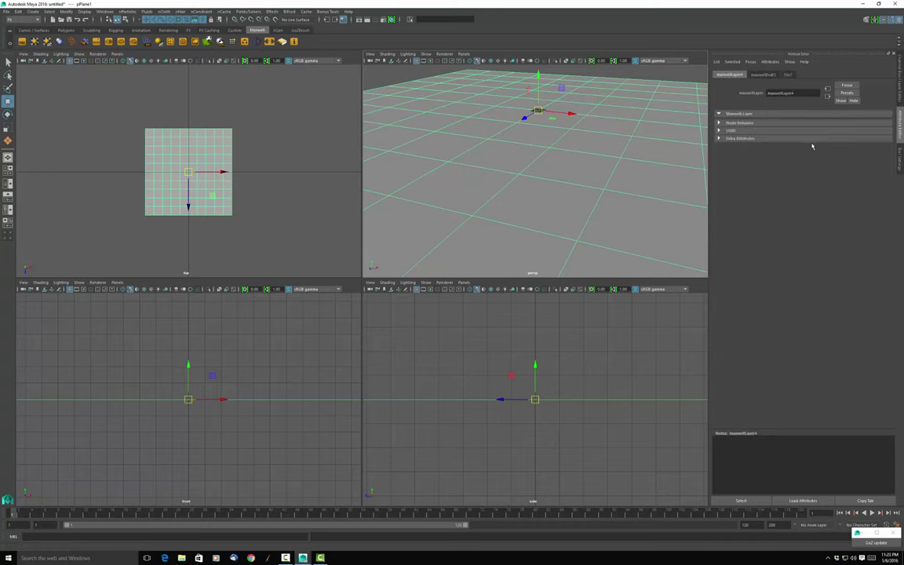
pyautogui.click(767, 76)
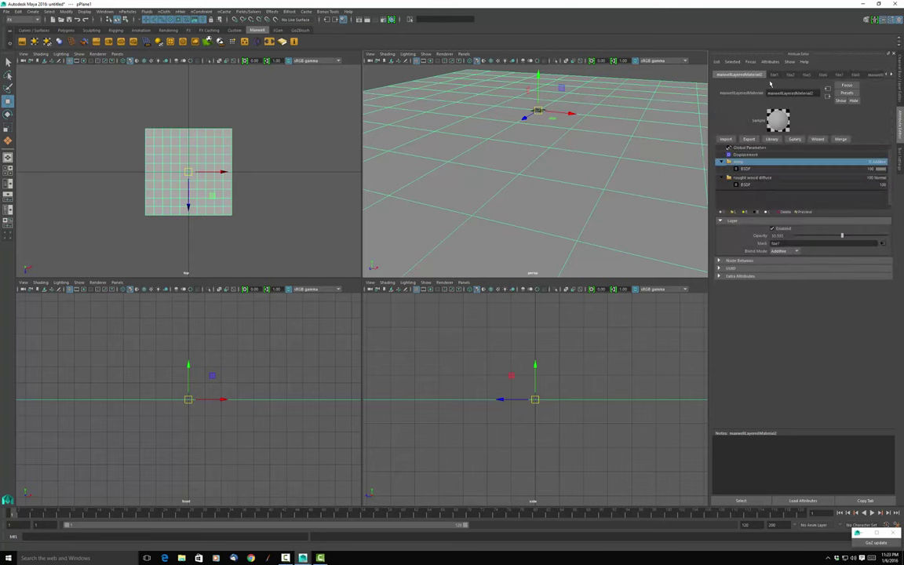
# Set the Repeat UV of the shiny BSDF's roughness texture to 3.7 and 2, and return to the layered material.
pyautogui.click(775, 171)
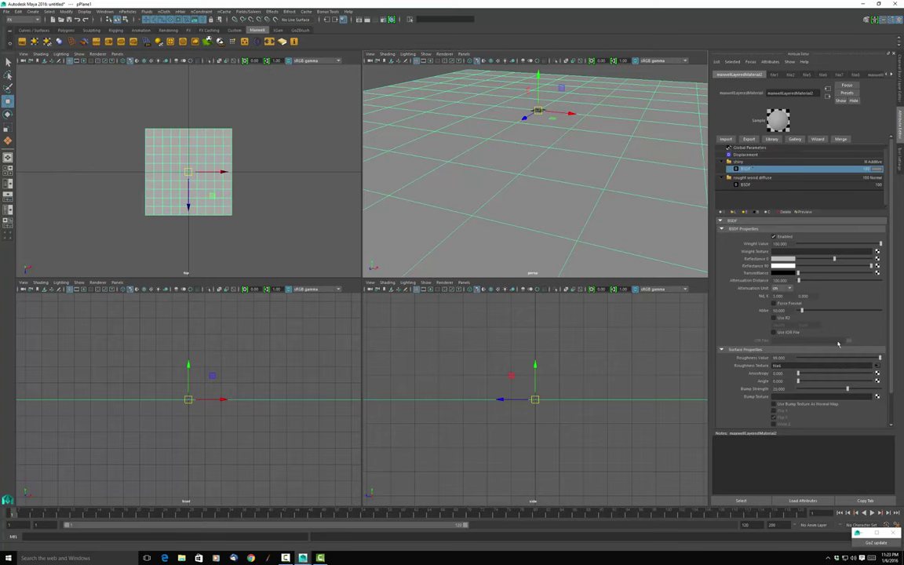
pyautogui.click(878, 366)
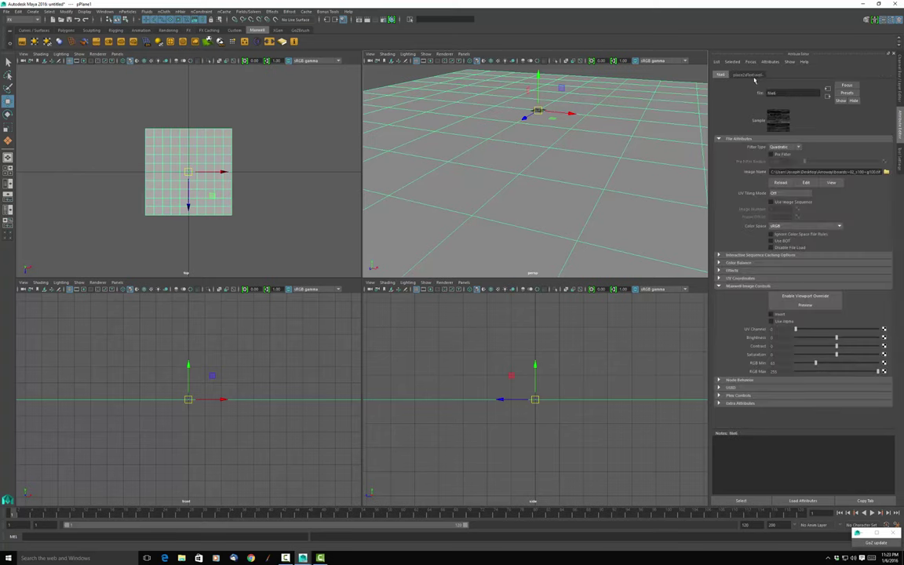
pyautogui.click(747, 74)
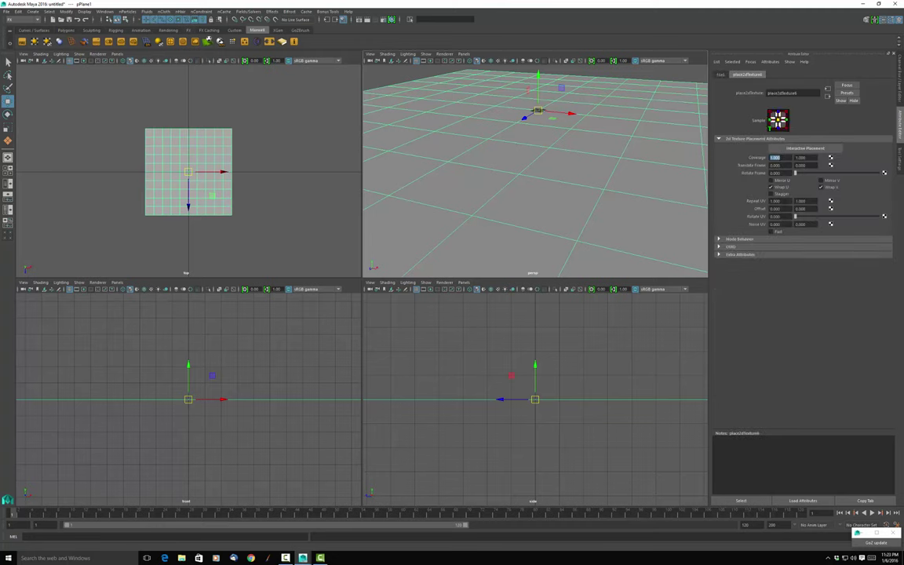
pyautogui.click(776, 201)
pyautogui.write('3.7')
pyautogui.click(799, 201)
pyautogui.write('2')
pyautogui.click(828, 97)
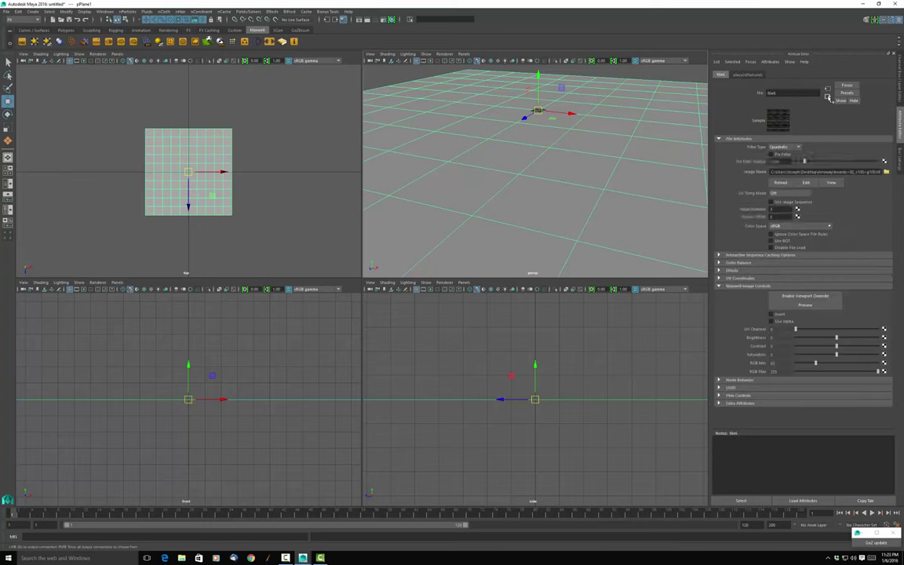
pyautogui.click(828, 97)
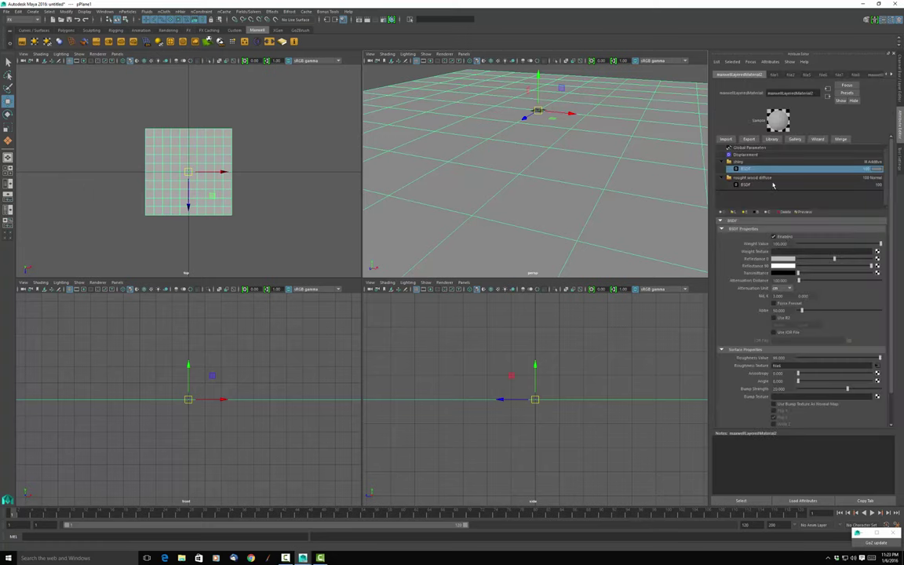
# Change the Repeat UV of the rough wood diffuse BSDF's Reflectance 0 texture and return to the layered material.
pyautogui.click(774, 178)
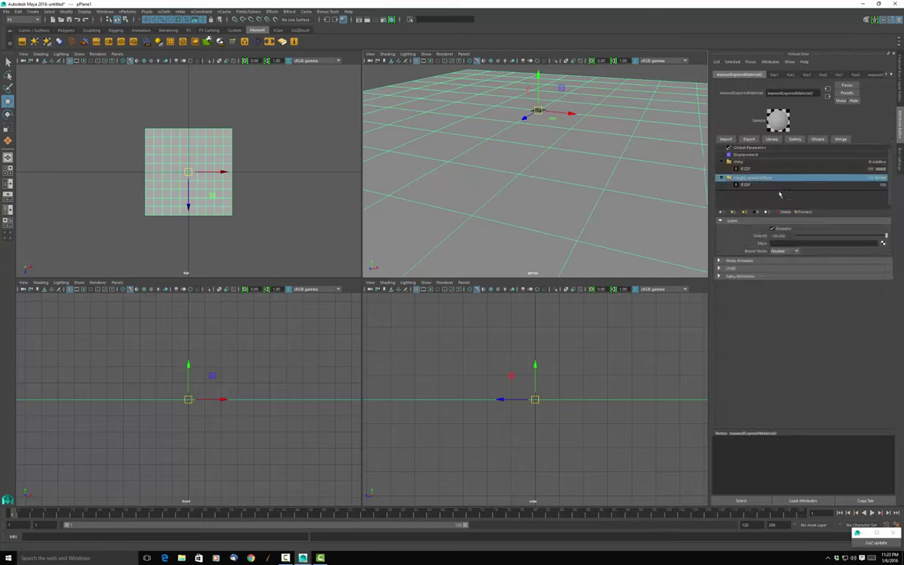
pyautogui.click(778, 185)
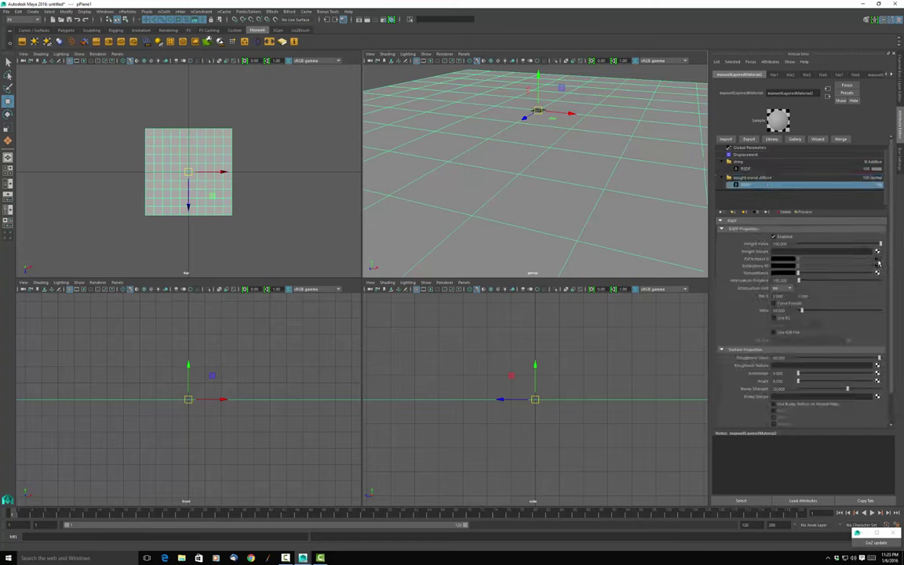
pyautogui.click(879, 261)
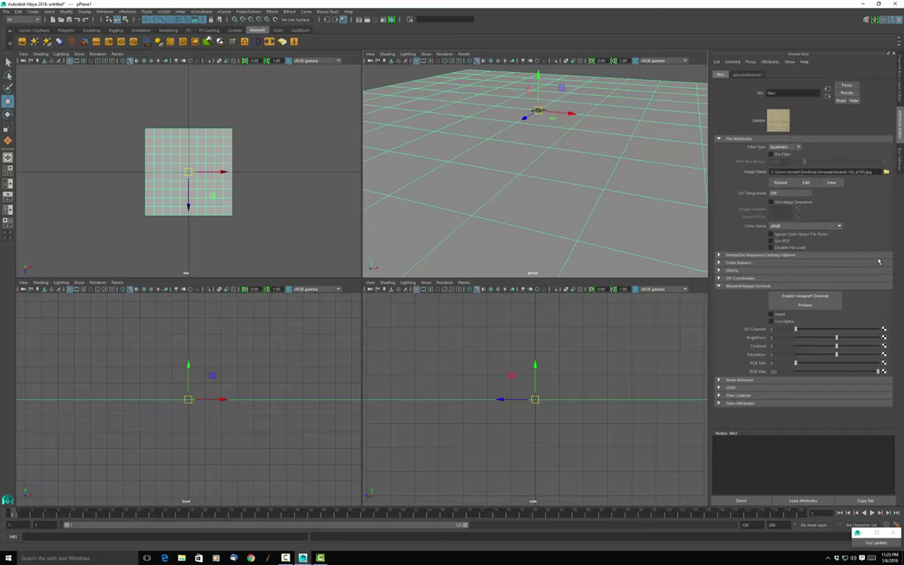
pyautogui.click(748, 74)
pyautogui.click(776, 201)
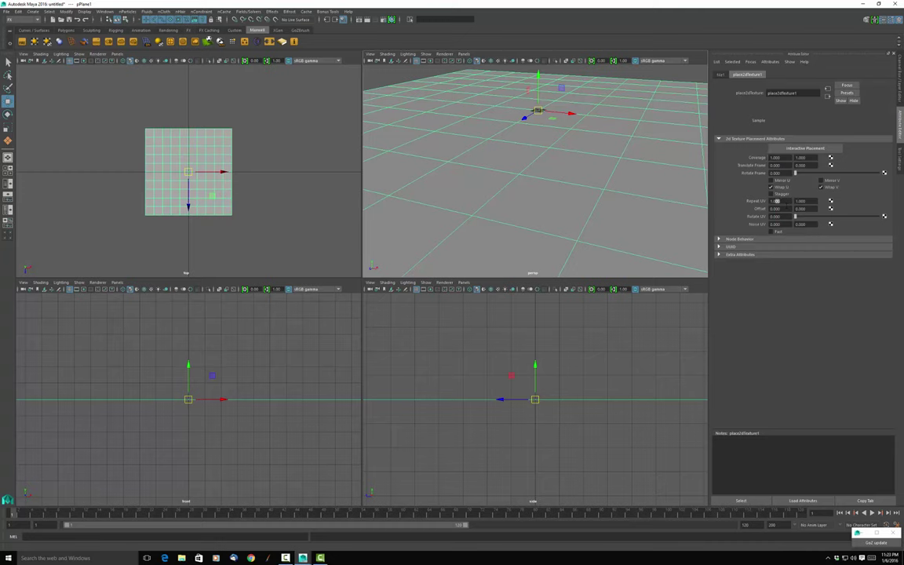
pyautogui.write('2')
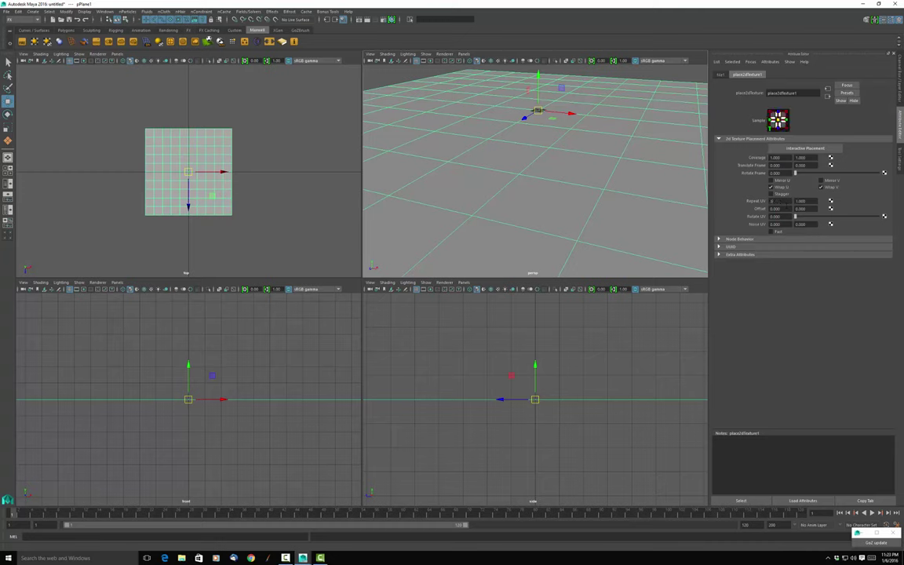
pyautogui.press('Escape')
pyautogui.click(827, 97)
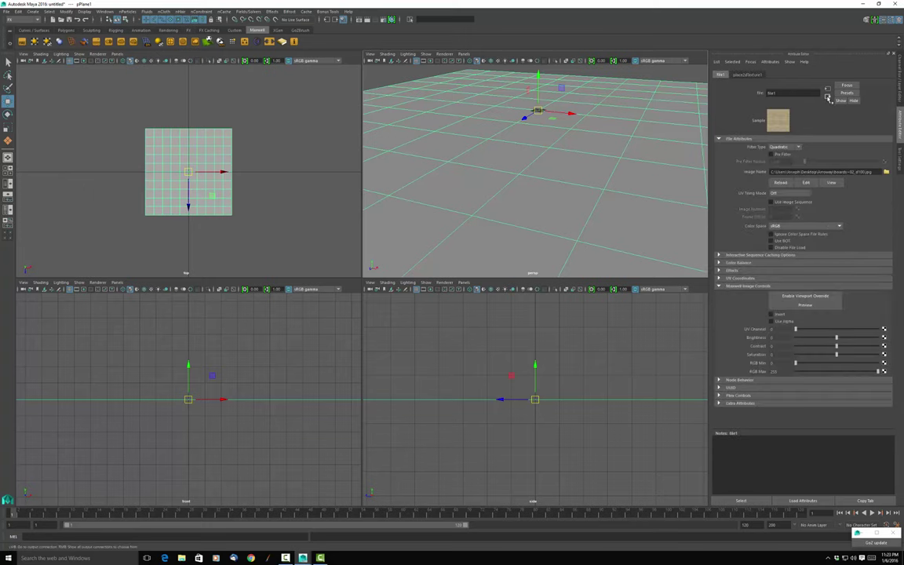
pyautogui.click(828, 97)
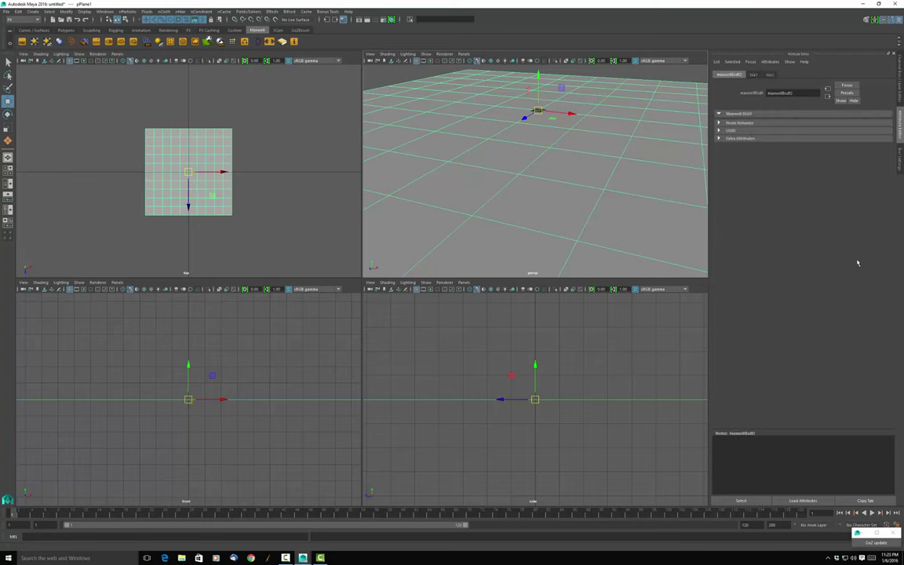
pyautogui.click(828, 97)
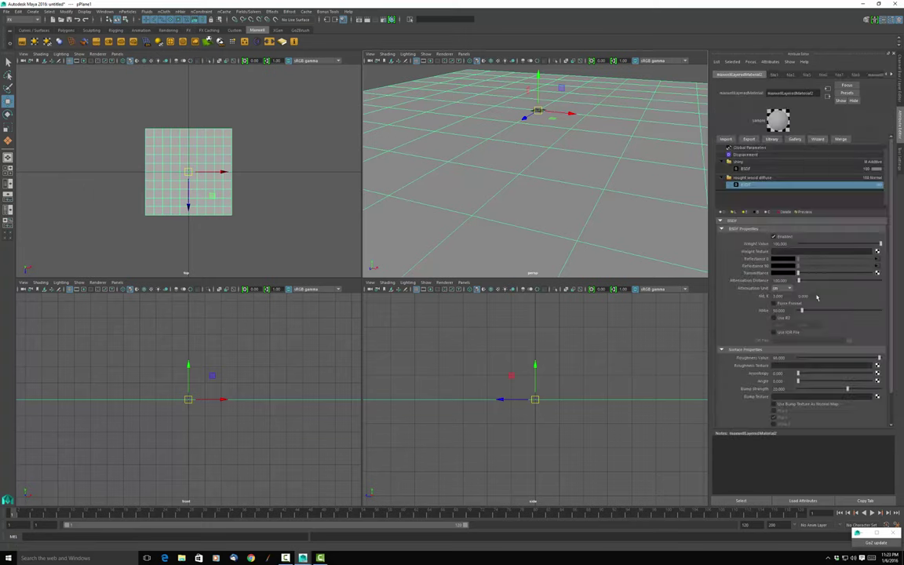
# Set the Repeat UV of the rough wood diffuse BSDF's Reflectance 90 texture to 3 in both directions.
pyautogui.click(878, 270)
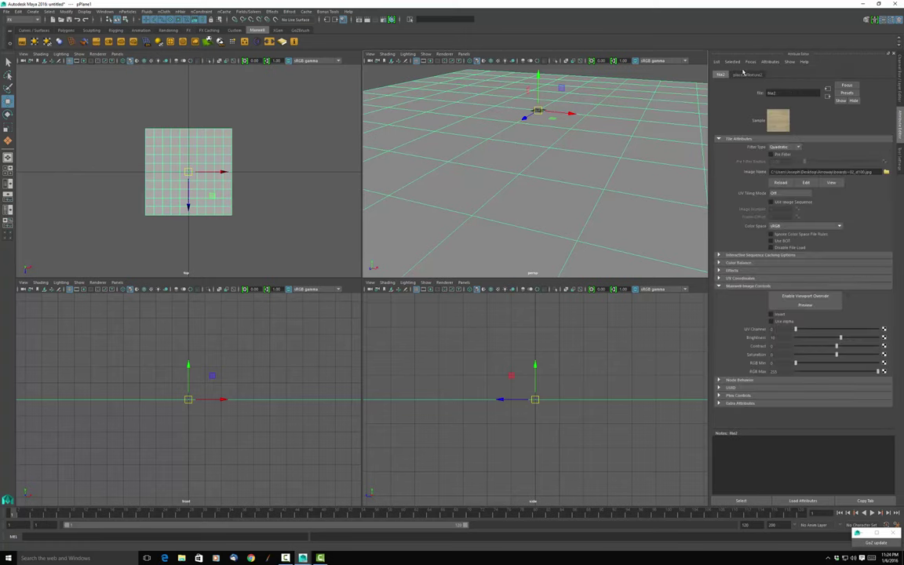
pyautogui.click(746, 74)
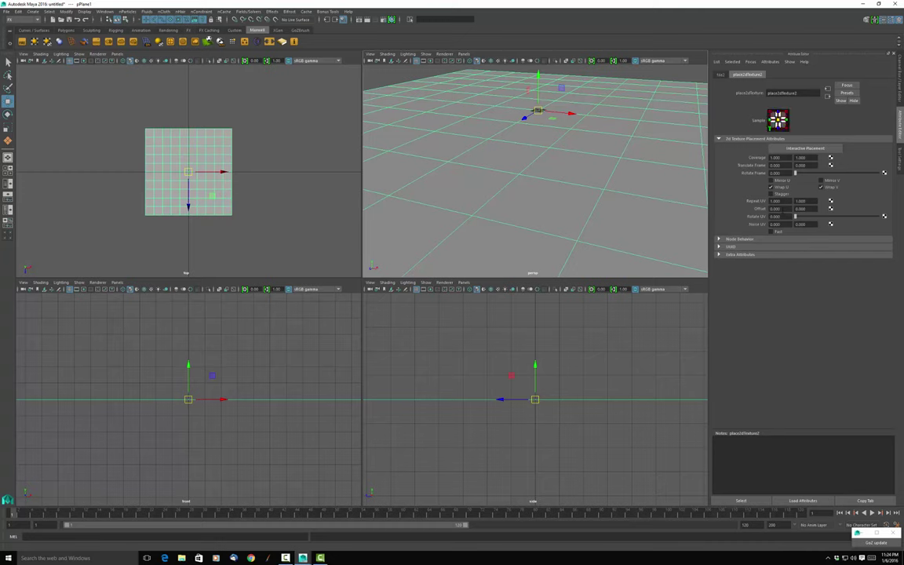
pyautogui.click(776, 201)
pyautogui.click(798, 201)
pyautogui.write('1')
pyautogui.press('Return')
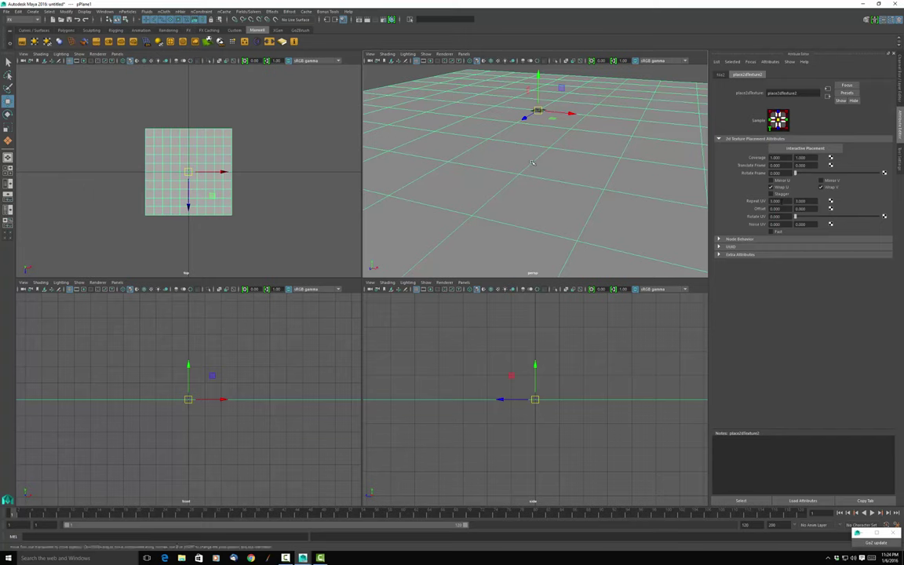
# Check the retiled floor in a full Maxwell Render, stop the render, and close its window and the Render View.
pyautogui.click(492, 147)
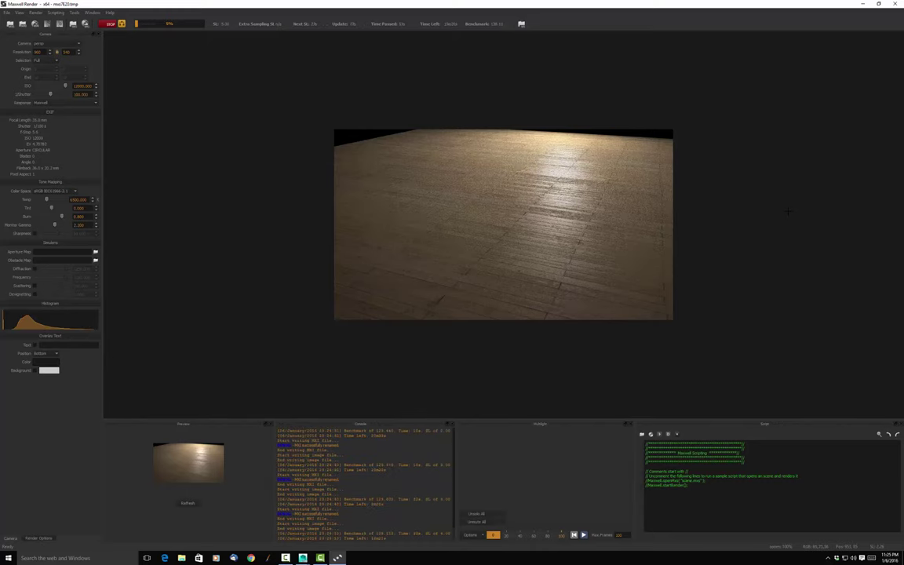
pyautogui.scroll(3, 626, 223)
pyautogui.scroll(-3, 626, 223)
pyautogui.click(110, 24)
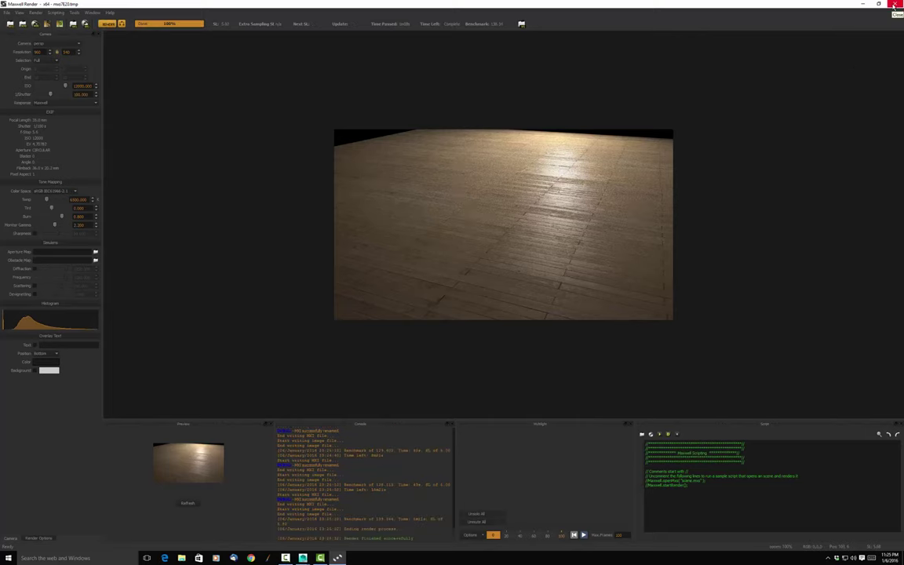
pyautogui.click(895, 5)
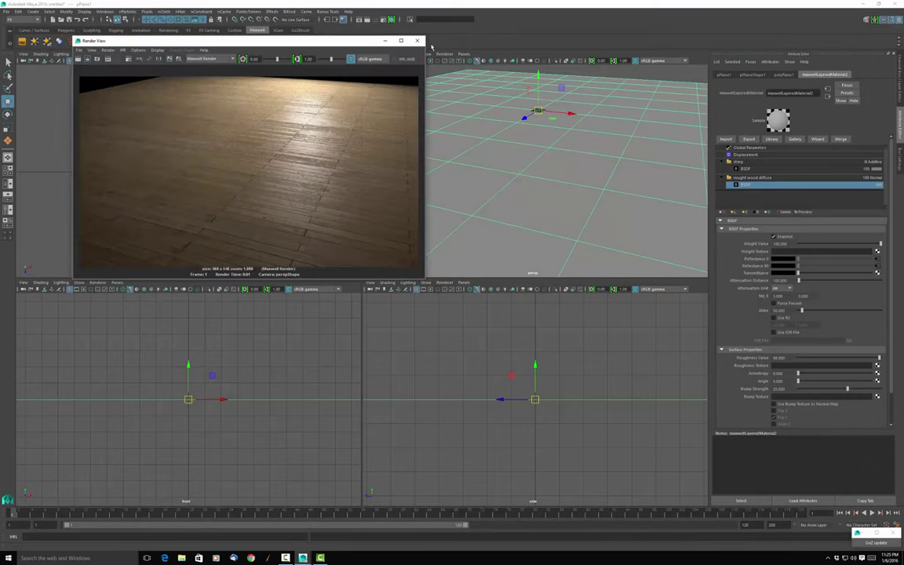
pyautogui.click(417, 40)
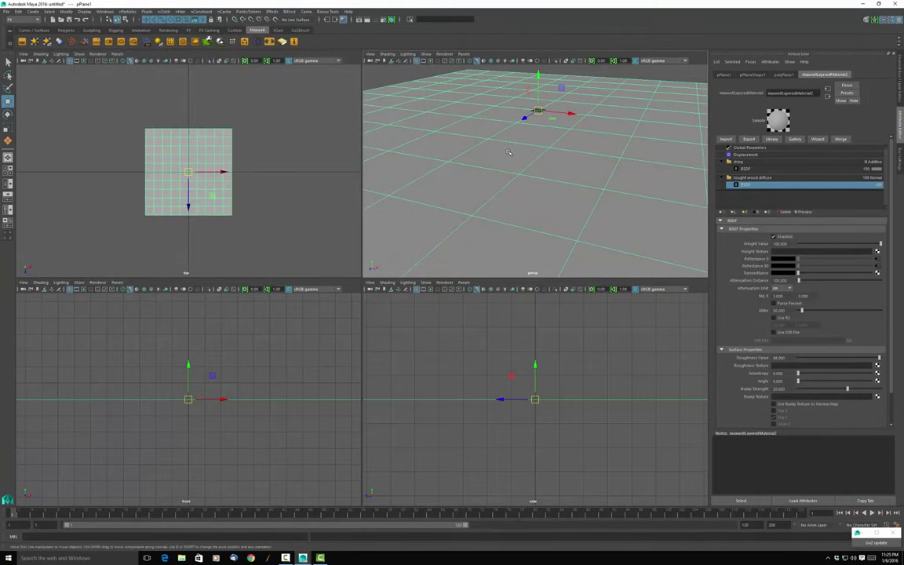
# Set the floor plane's width and height subdivisions to 100 in its polyPlane1 inputs.
pyautogui.hotkey('ctrl', 'a')
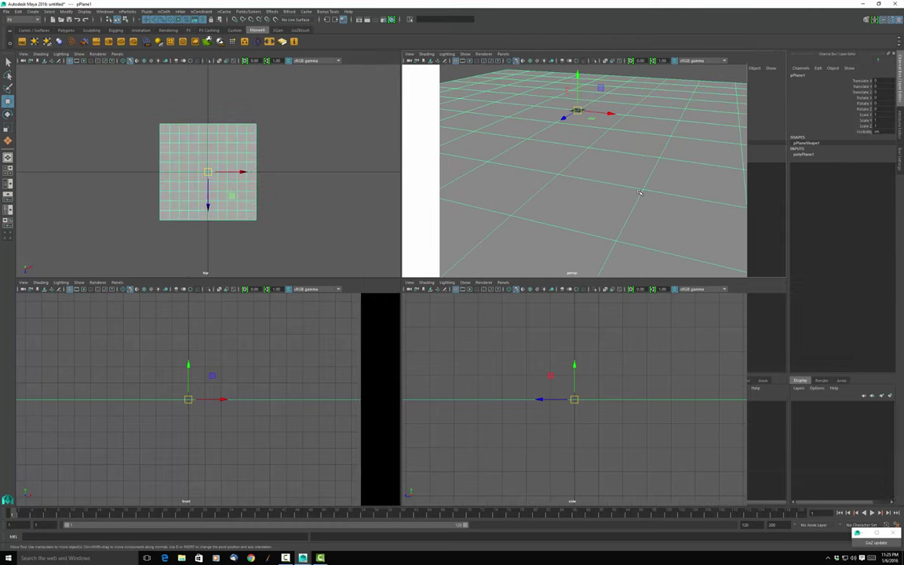
pyautogui.click(802, 154)
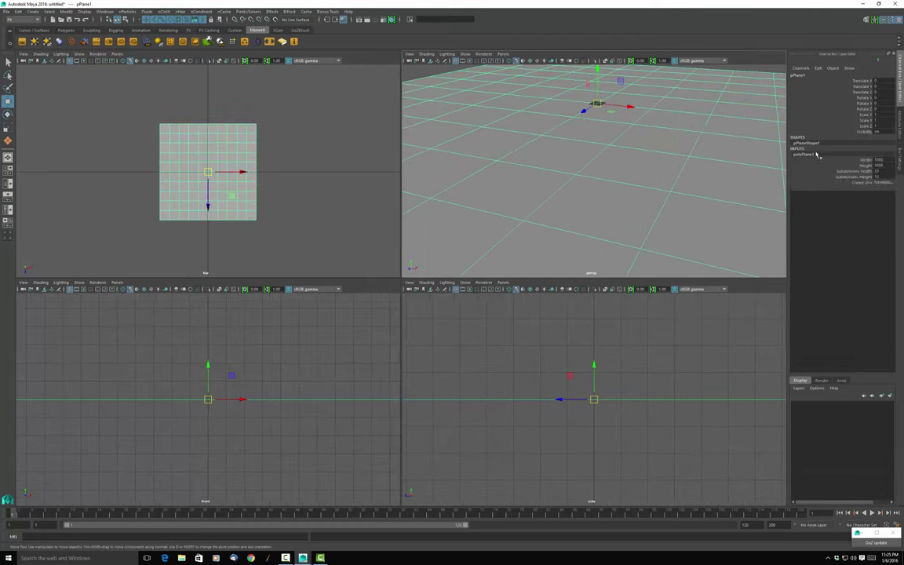
pyautogui.click(880, 170)
pyautogui.click(889, 177)
pyautogui.write('100')
pyautogui.press('Return')
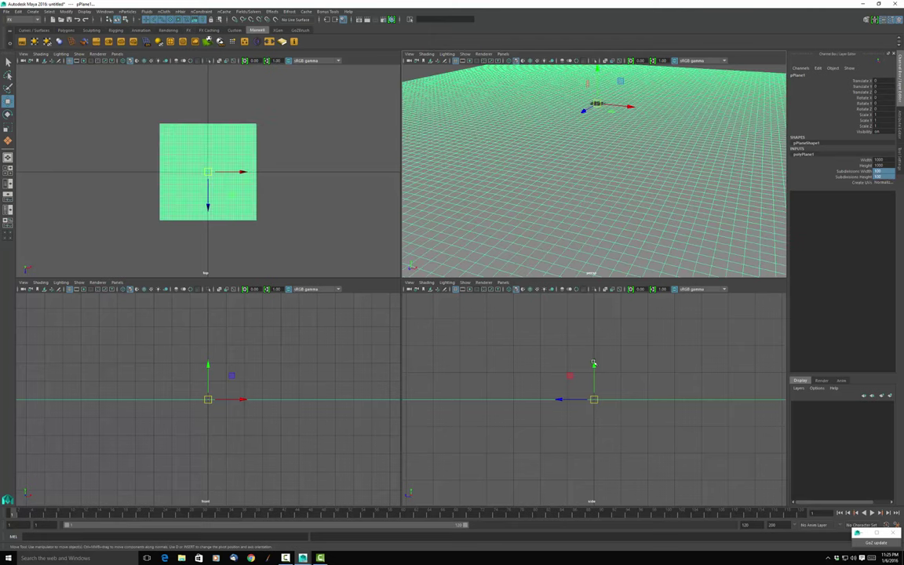
pyautogui.click(646, 339)
pyautogui.click(545, 190)
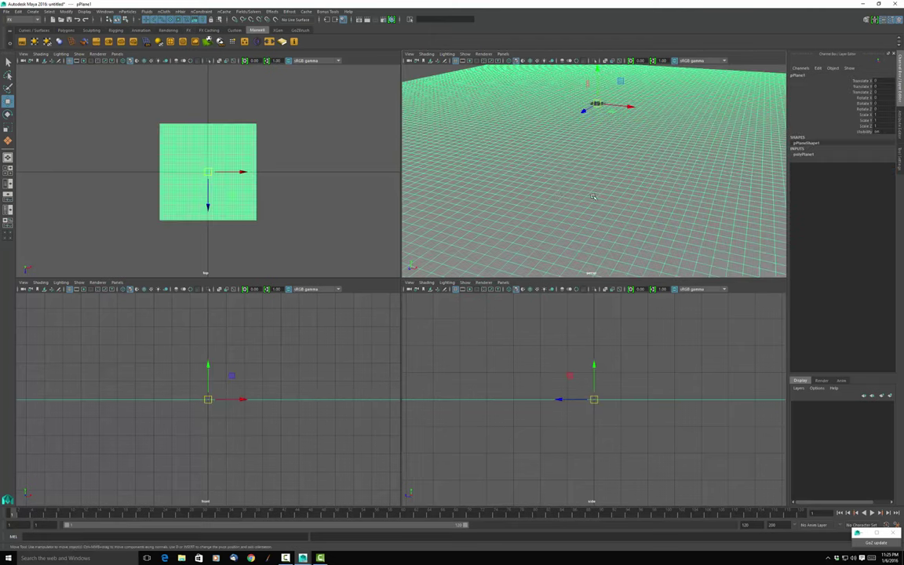